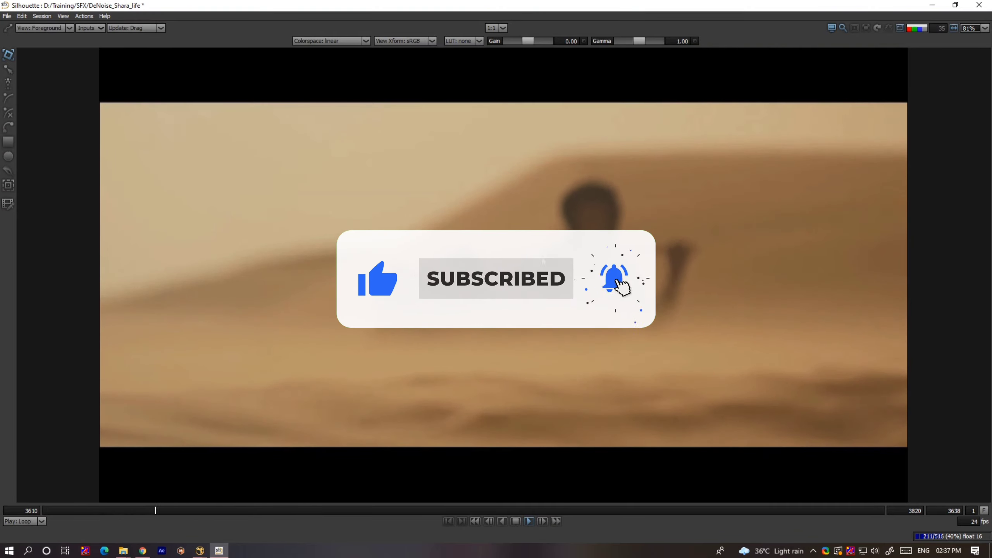
# Stop playback and inspect the blurred figure at the start of the shot around frame 3610
pyautogui.click(514, 520)
pyautogui.moveTo(334, 507); pyautogui.dragTo(42, 507)
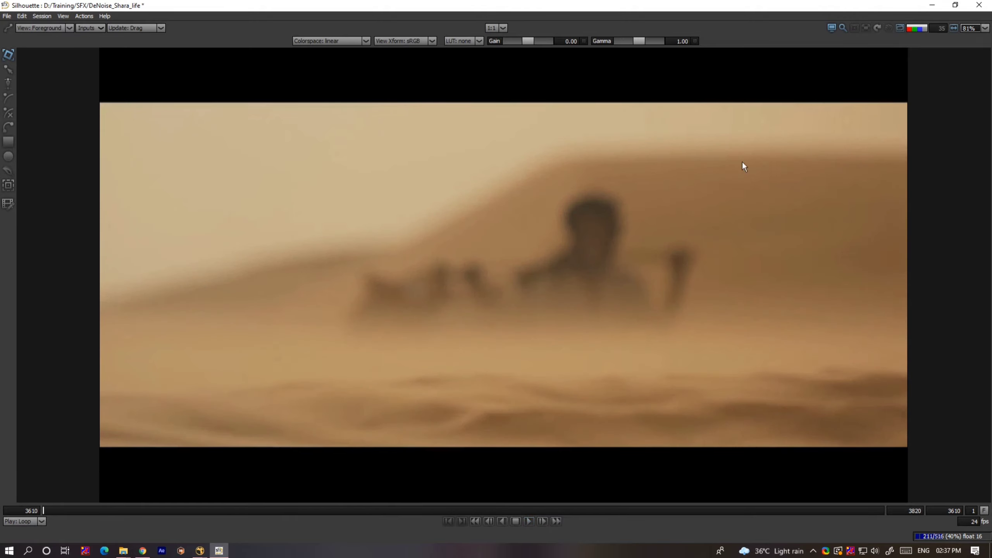
pyautogui.scroll(6, 576, 215)
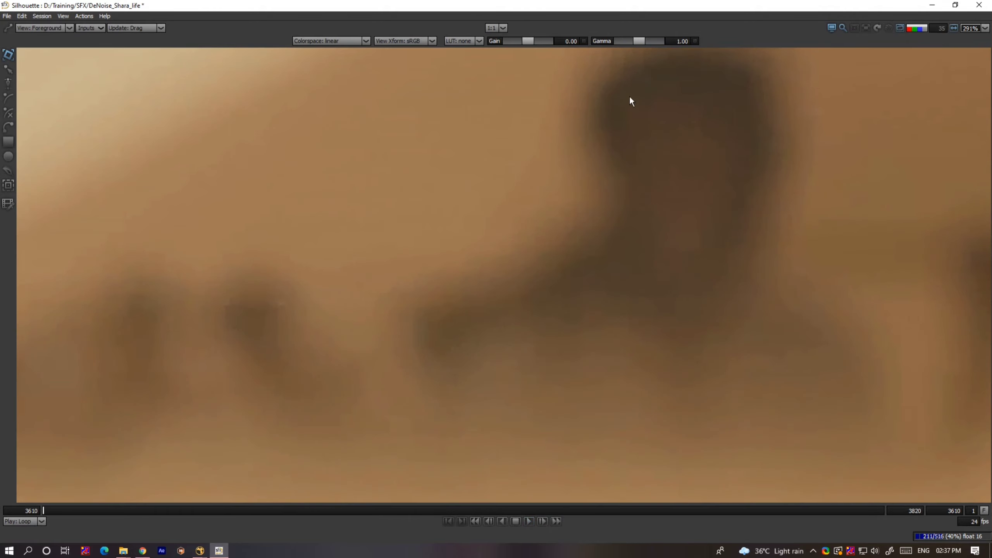
pyautogui.scroll(-2, 757, 272)
pyautogui.moveTo(757, 272); pyautogui.dragTo(545, 234)
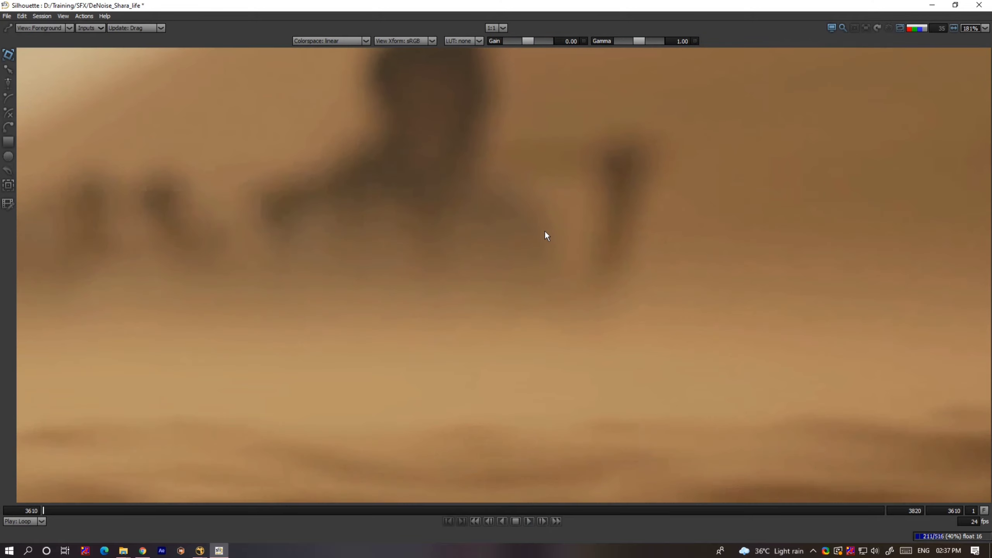
pyautogui.scroll(-3, 611, 189)
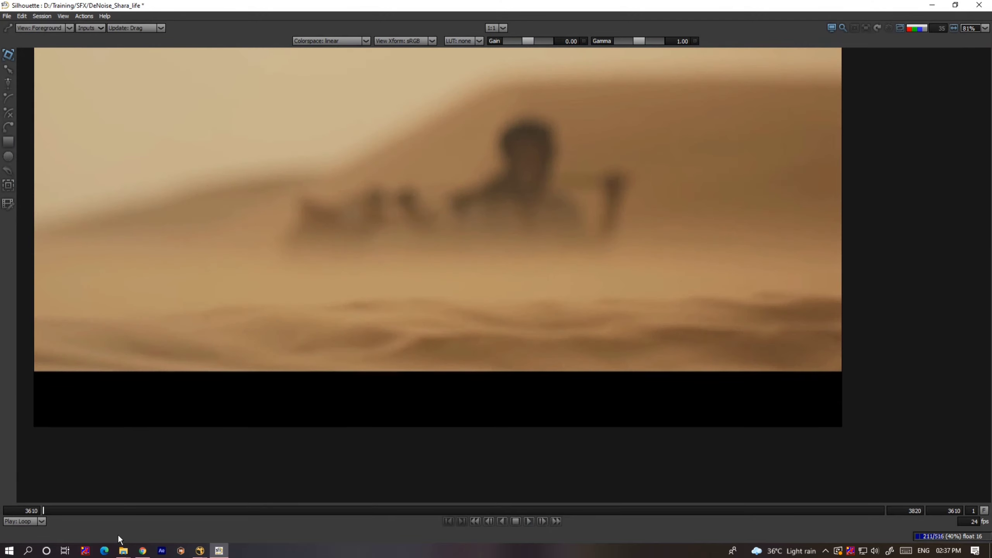
pyautogui.moveTo(152, 513); pyautogui.dragTo(55, 469)
# Enlarge the object list, add a new layer for the roto, and return to frame 3610 with the B-spline tool active
pyautogui.press('`')
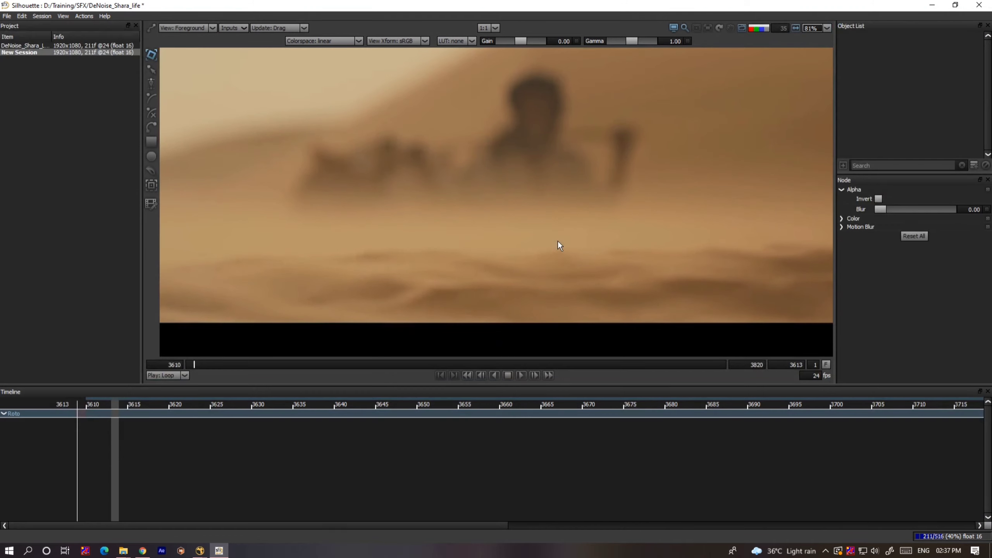
pyautogui.moveTo(971, 172); pyautogui.dragTo(972, 282)
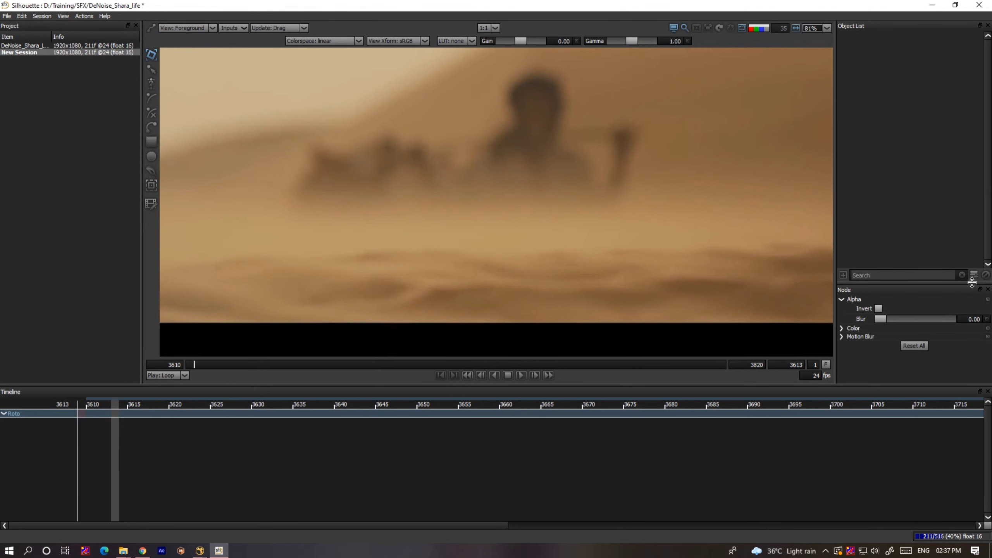
pyautogui.click(973, 275)
pyautogui.click(152, 96)
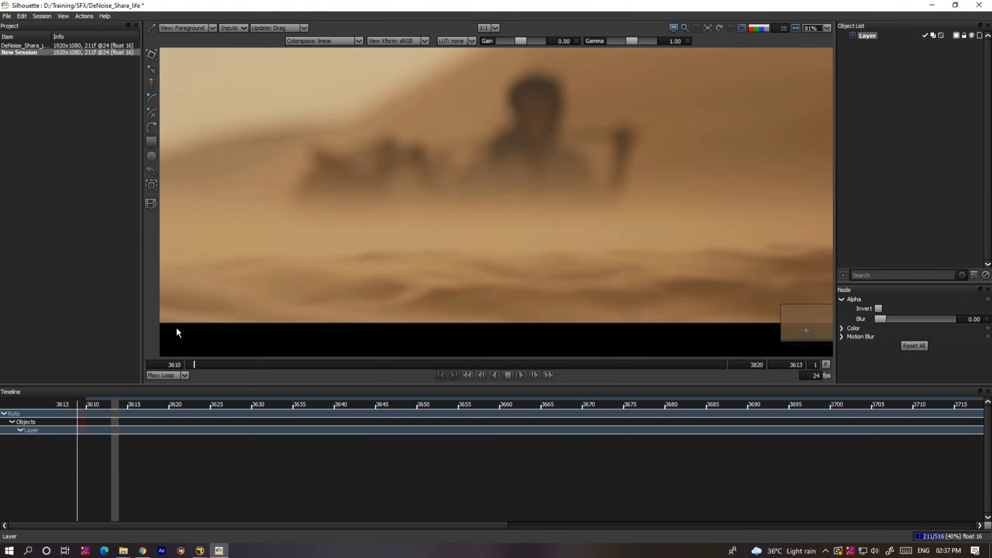
pyautogui.moveTo(200, 363); pyautogui.dragTo(185, 364)
pyautogui.moveTo(451, 117); pyautogui.dragTo(419, 229)
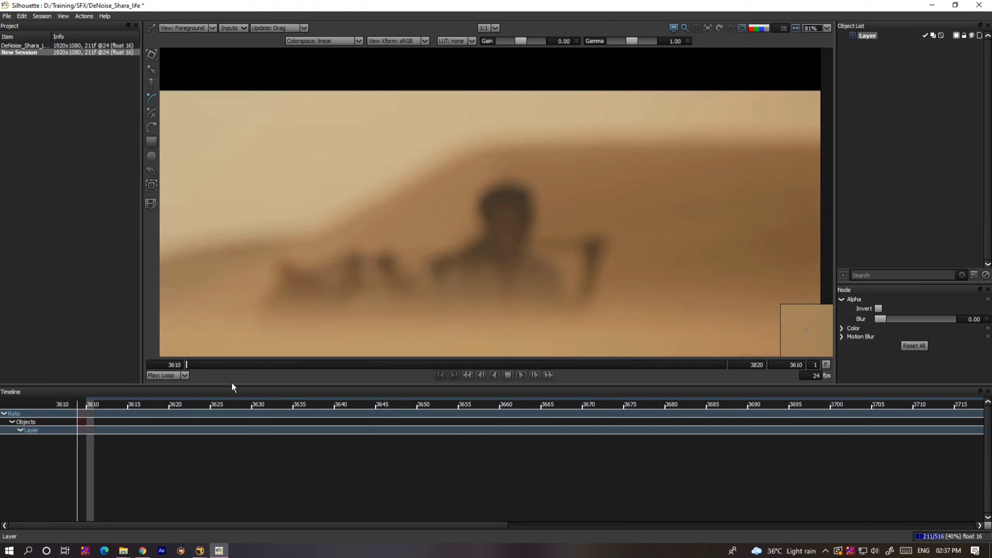
# Maximize the viewer and go to frame 3727 with the man's turbaned head in close-up
pyautogui.press('`')
pyautogui.moveTo(67, 515); pyautogui.dragTo(491, 514)
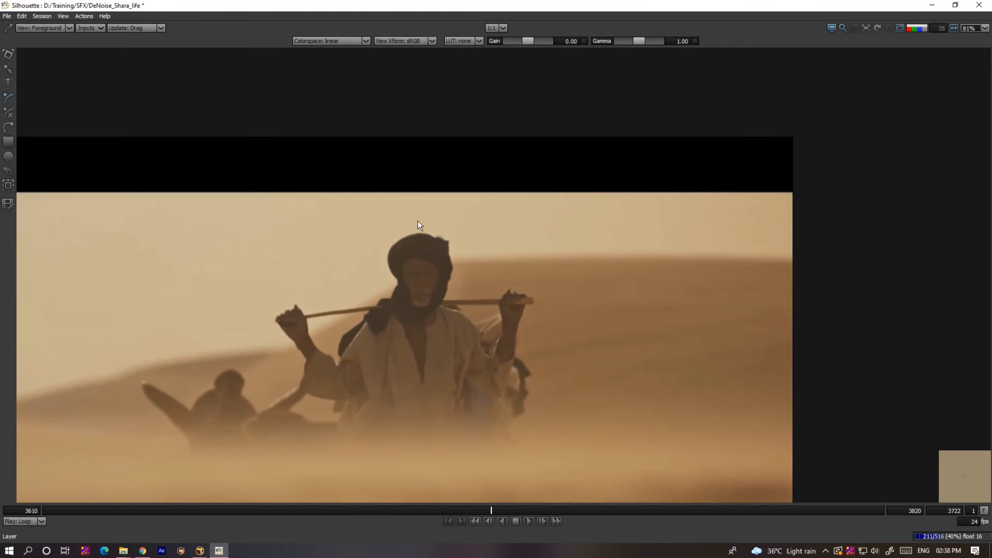
pyautogui.scroll(5, 393, 302)
pyautogui.scroll(3, 393, 301)
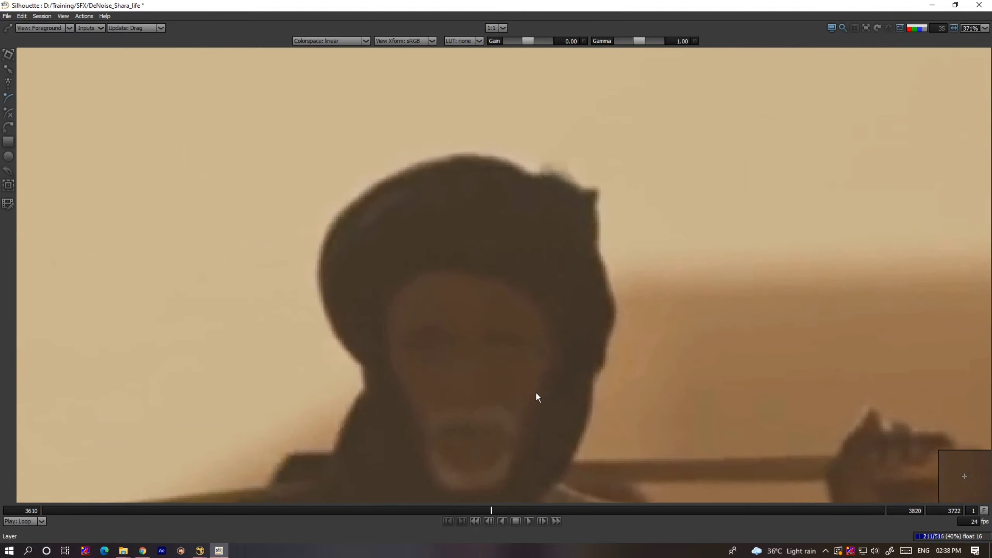
pyautogui.moveTo(492, 510); pyautogui.dragTo(512, 537)
pyautogui.scroll(4, 386, 362)
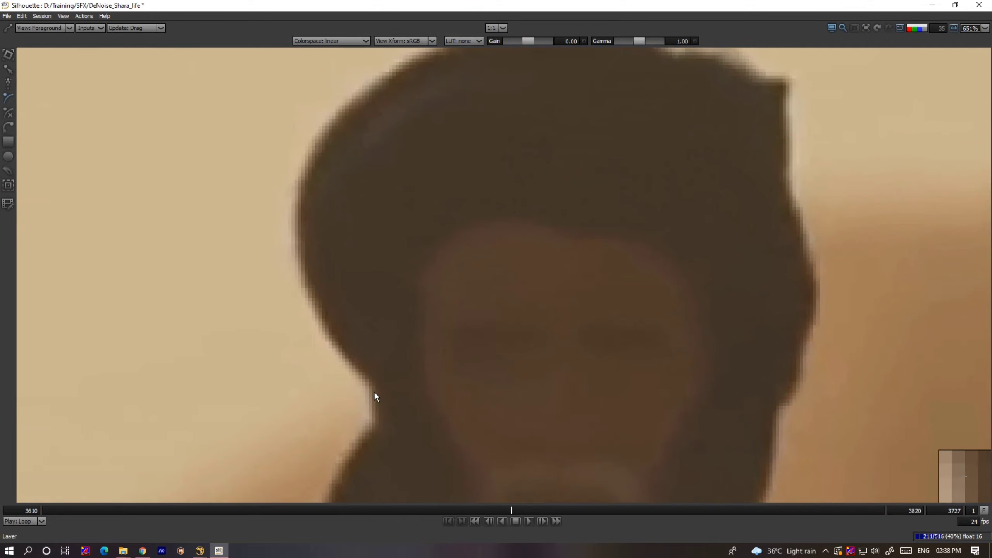
pyautogui.scroll(3, 375, 388)
# Start a B-spline beside the man's cheek and trace it up the left edge of the turban
pyautogui.press('b')
pyautogui.click(381, 387)
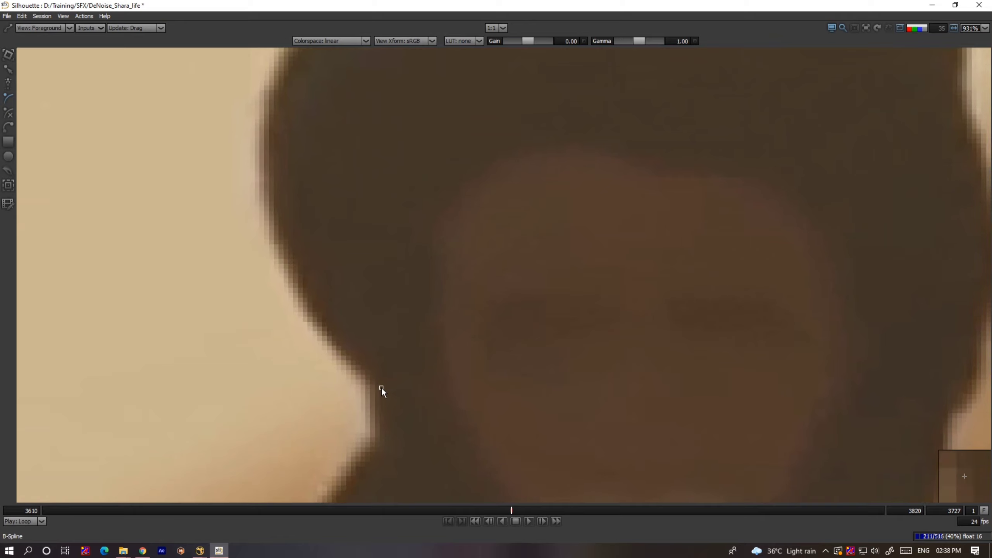
pyautogui.click(355, 357)
pyautogui.click(300, 286)
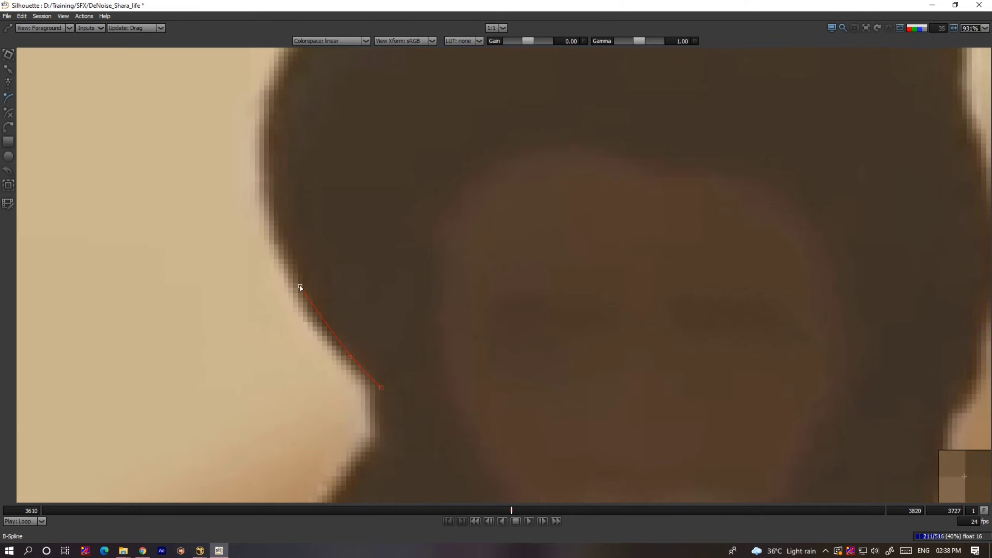
pyautogui.click(271, 199)
pyautogui.click(267, 103)
pyautogui.moveTo(271, 119); pyautogui.dragTo(284, 246)
pyautogui.click(311, 161)
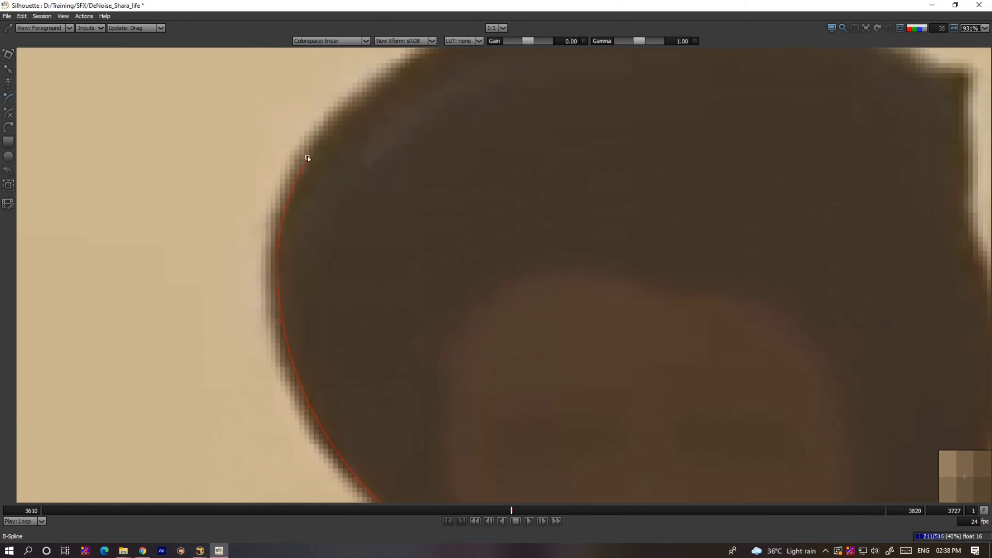
# Continue the B-spline over the top of the turban to the pointed corner at its upper right
pyautogui.moveTo(312, 162); pyautogui.dragTo(294, 300)
pyautogui.click(380, 218)
pyautogui.click(459, 170)
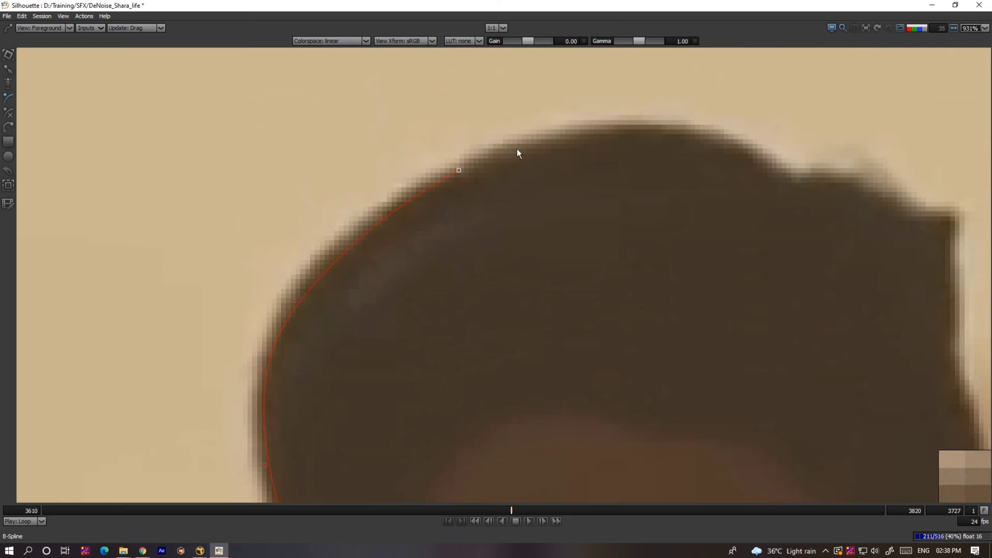
pyautogui.click(572, 134)
pyautogui.click(663, 128)
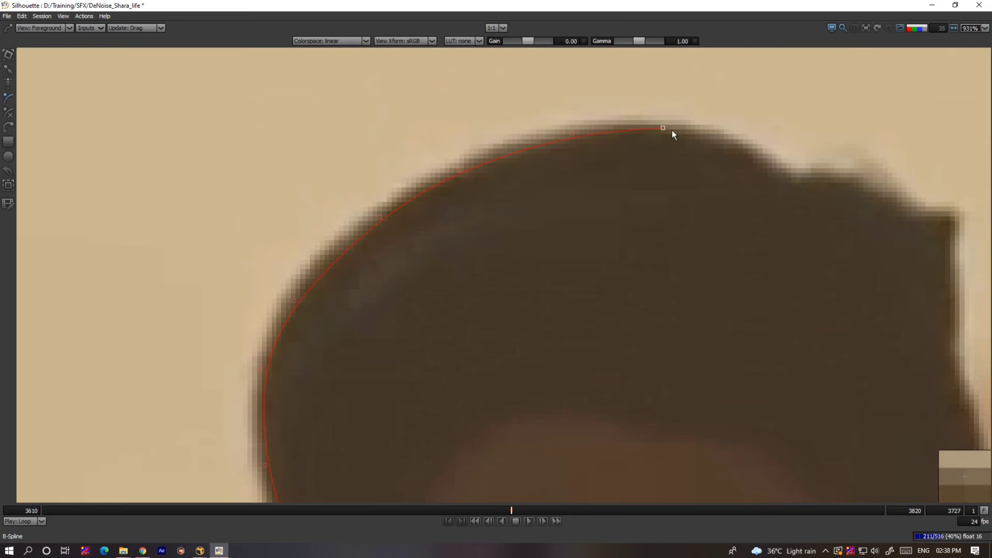
pyautogui.click(727, 140)
pyautogui.click(776, 185)
pyautogui.click(821, 178)
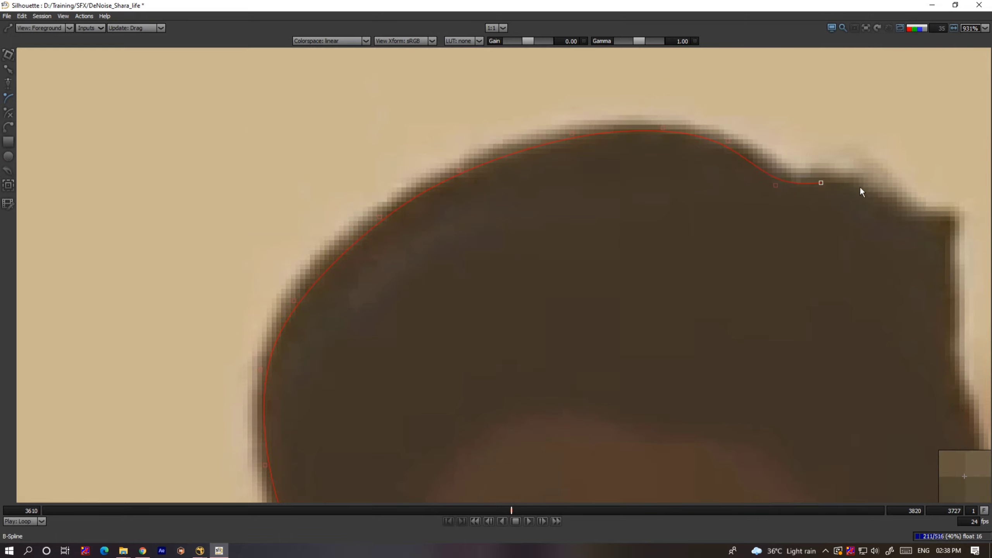
pyautogui.click(879, 197)
pyautogui.click(904, 220)
pyautogui.click(953, 246)
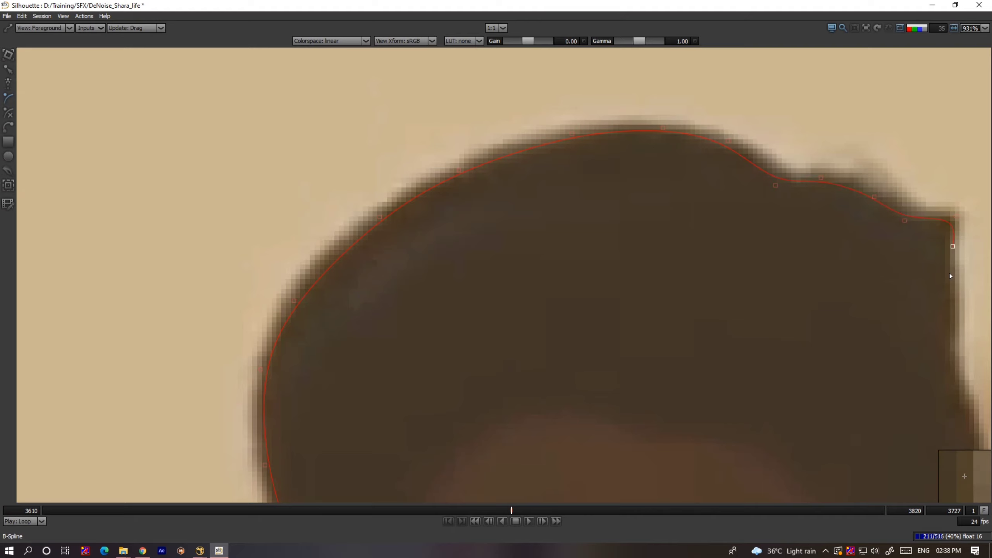
# Continue the B-spline down the turban's right edge, past the notch beside the face
pyautogui.click(952, 287)
pyautogui.click(956, 337)
pyautogui.press('Left')
pyautogui.moveTo(939, 378); pyautogui.dragTo(872, 298)
pyautogui.click(893, 308)
pyautogui.press('Left')
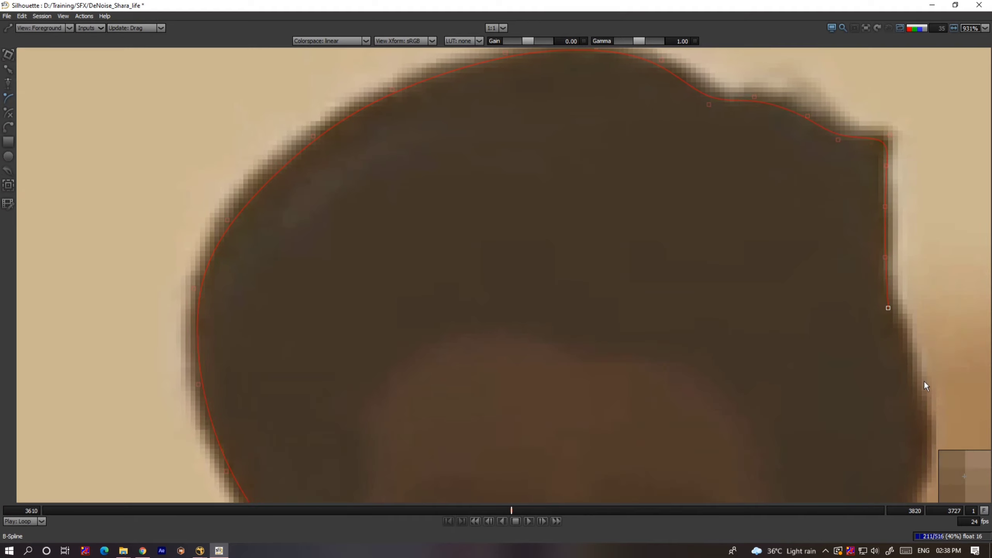
pyautogui.click(924, 389)
pyautogui.click(927, 428)
pyautogui.moveTo(927, 437); pyautogui.dragTo(850, 224)
pyautogui.click(835, 285)
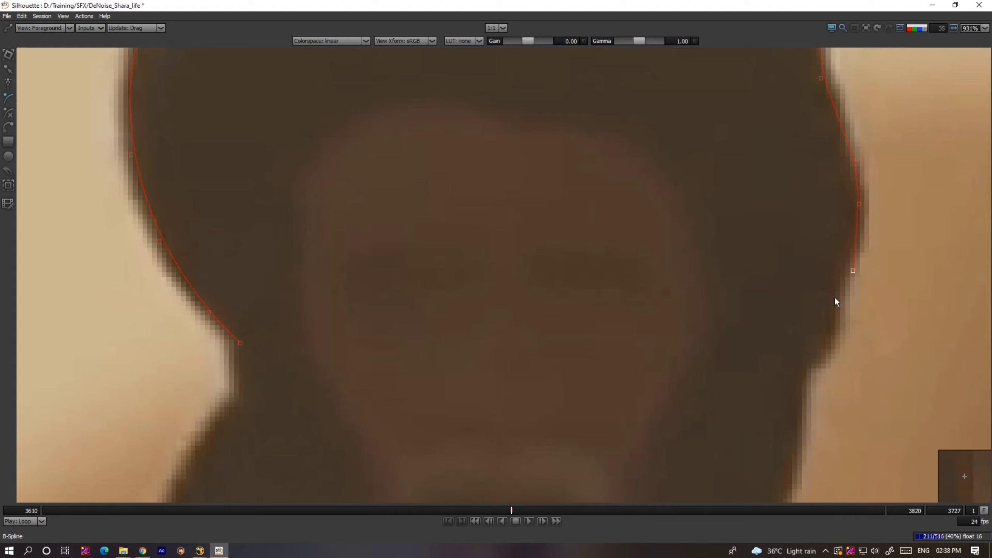
pyautogui.click(805, 364)
pyautogui.click(802, 428)
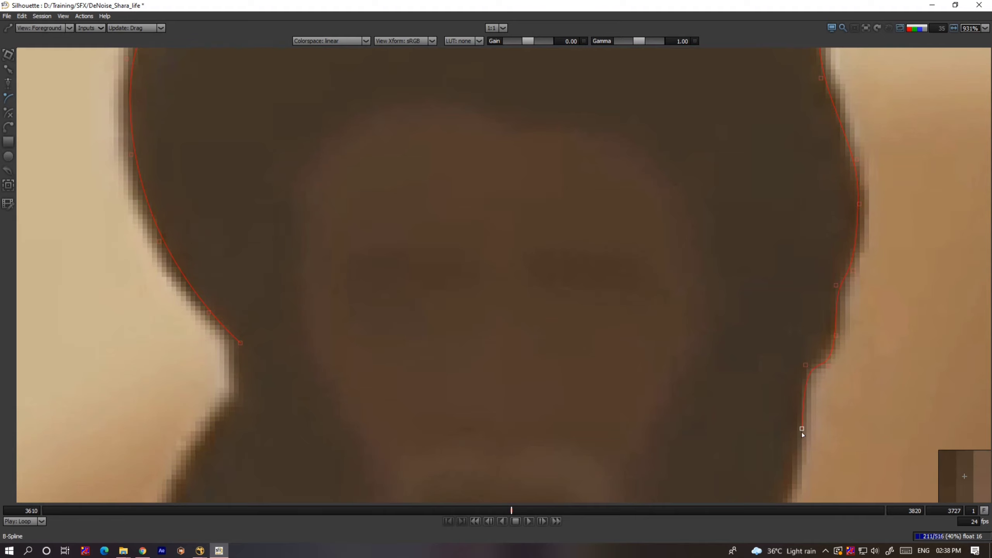
# Bring the B-spline around the lower right of the head, across the chin, and close it at its first point
pyautogui.moveTo(779, 442); pyautogui.dragTo(737, 195)
pyautogui.scroll(-1, 737, 195)
pyautogui.click(743, 254)
pyautogui.click(694, 330)
pyautogui.click(480, 326)
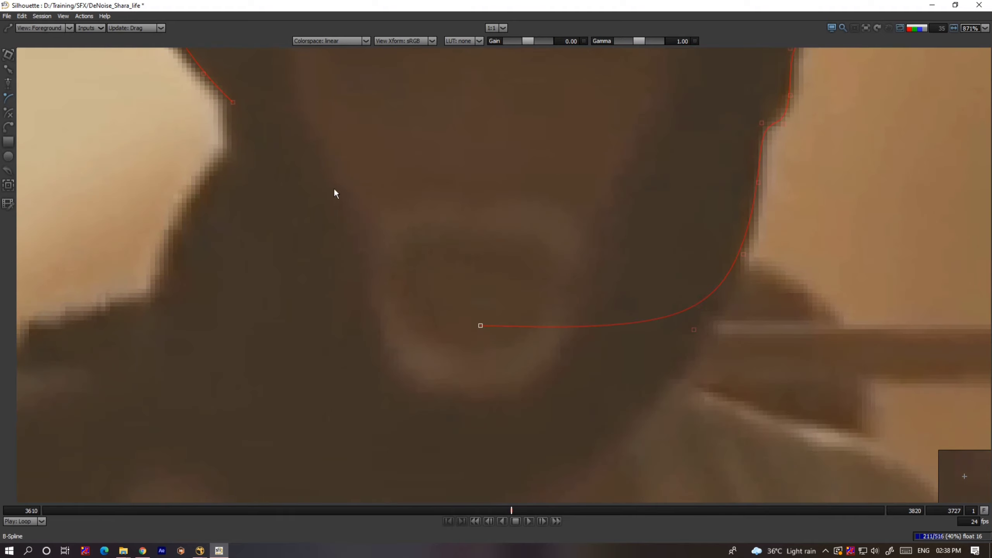
pyautogui.click(234, 103)
# Nudge the spline's control points around the notch on the right side of the head to fit the edge
pyautogui.scroll(-3, 375, 184)
pyautogui.moveTo(687, 55); pyautogui.dragTo(683, 258)
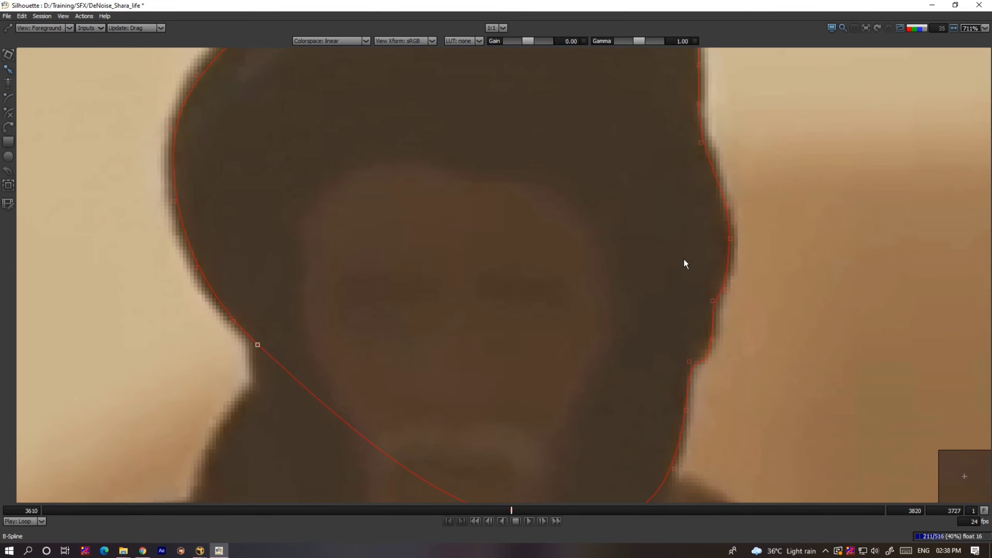
pyautogui.scroll(2, 736, 347)
pyautogui.scroll(2, 731, 343)
pyautogui.moveTo(735, 328); pyautogui.dragTo(687, 393)
pyautogui.press('Up')
pyautogui.press('Up')
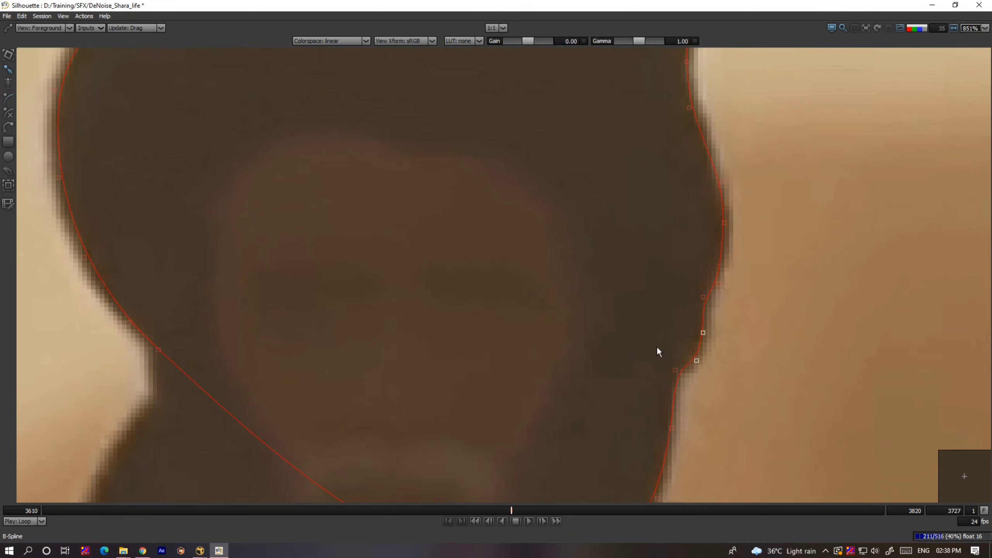
pyautogui.moveTo(657, 346); pyautogui.dragTo(679, 300)
pyautogui.press('Left')
pyautogui.press('Left')
pyautogui.press('Left')
pyautogui.press('Left')
# Fine-tune the control points along the bulge of the turban's right edge above the notch
pyautogui.moveTo(636, 265); pyautogui.dragTo(627, 424)
pyautogui.moveTo(727, 172); pyautogui.dragTo(681, 202)
pyautogui.press('Up')
pyautogui.moveTo(739, 168); pyautogui.dragTo(674, 217)
pyautogui.press('Up')
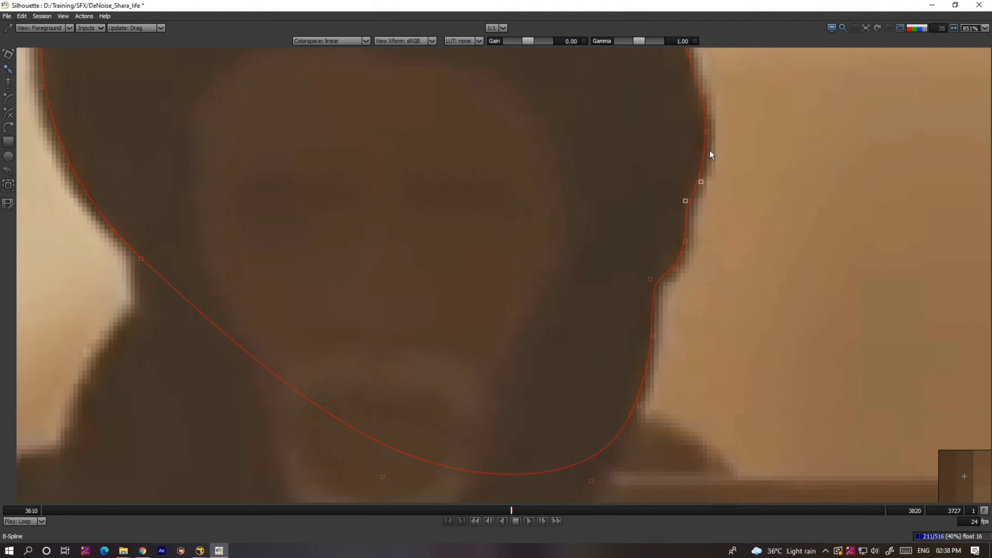
pyautogui.moveTo(709, 149); pyautogui.dragTo(711, 277)
pyautogui.moveTo(768, 132); pyautogui.dragTo(695, 234)
pyautogui.press('Left')
# Nudge the control points near the turban's upper-right corner and along its top edge to follow the outline
pyautogui.moveTo(701, 190); pyautogui.dragTo(702, 328)
pyautogui.moveTo(713, 184); pyautogui.dragTo(660, 245)
pyautogui.press('Left')
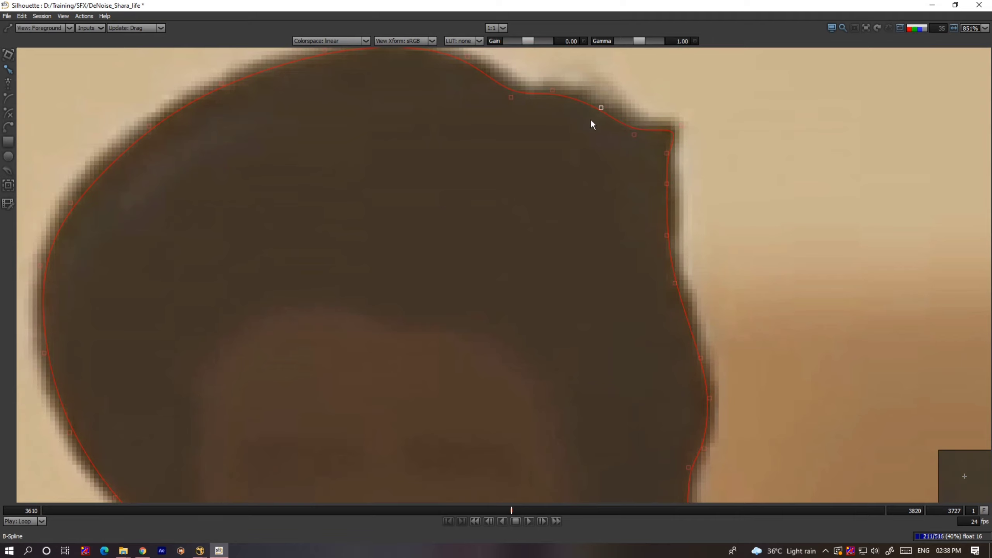
pyautogui.press('Right')
pyautogui.press('Right')
pyautogui.moveTo(547, 95); pyautogui.dragTo(580, 277)
pyautogui.press('Right')
pyautogui.press('Right')
pyautogui.press('Down')
pyautogui.moveTo(585, 161); pyautogui.dragTo(510, 230)
# Adjust the control points down the turban's left side to match its edge
pyautogui.moveTo(206, 427); pyautogui.dragTo(368, 234)
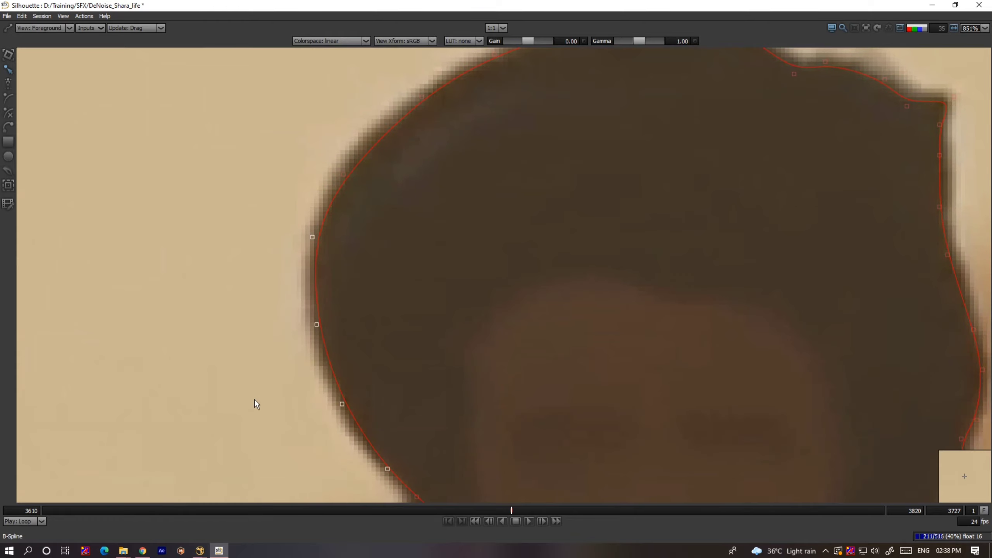
pyautogui.moveTo(254, 399); pyautogui.dragTo(255, 262)
pyautogui.moveTo(408, 358); pyautogui.dragTo(404, 361)
pyautogui.moveTo(399, 219); pyautogui.dragTo(323, 319)
# View the roto output with the blue matte overlay and check the head shape's coverage against the footage
pyautogui.scroll(-5, 421, 252)
pyautogui.scroll(-2, 521, 299)
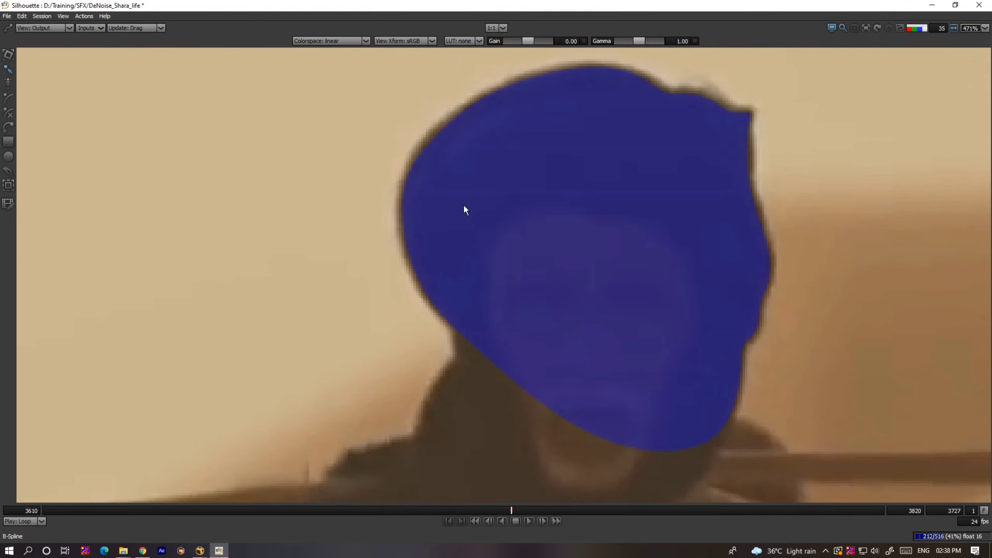
pyautogui.scroll(1, 417, 141)
pyautogui.scroll(-8, 462, 186)
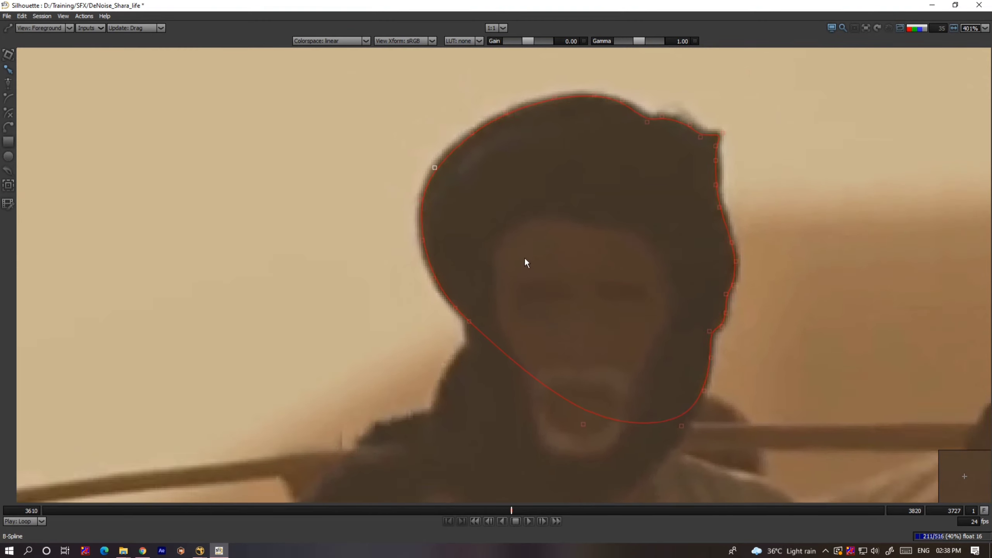
pyautogui.press('3')
pyautogui.scroll(-5, 535, 271)
pyautogui.scroll(-5, 657, 265)
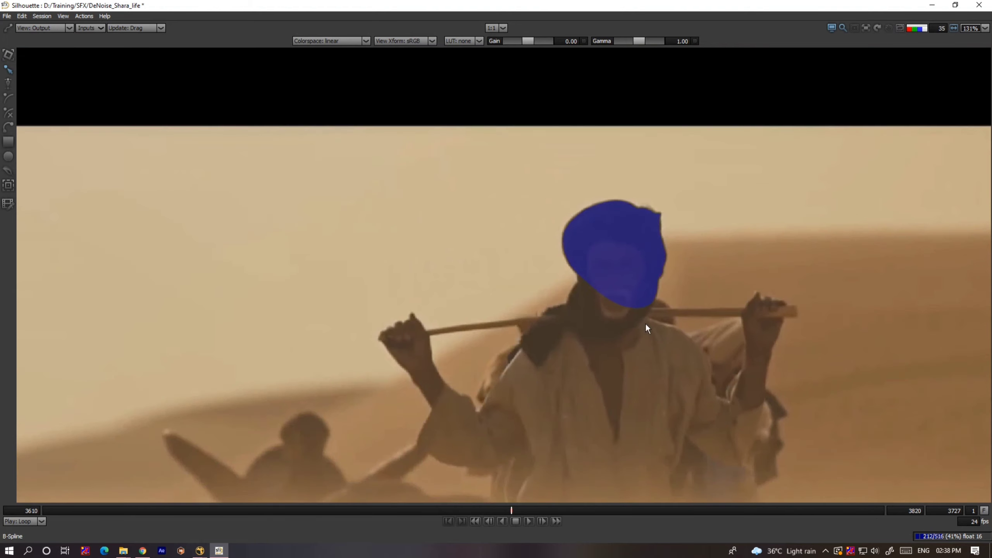
pyautogui.moveTo(614, 335); pyautogui.dragTo(513, 337)
# Activate the Tracker tool with its point-tracking settings available and leave the viewer maximized
pyautogui.press('`')
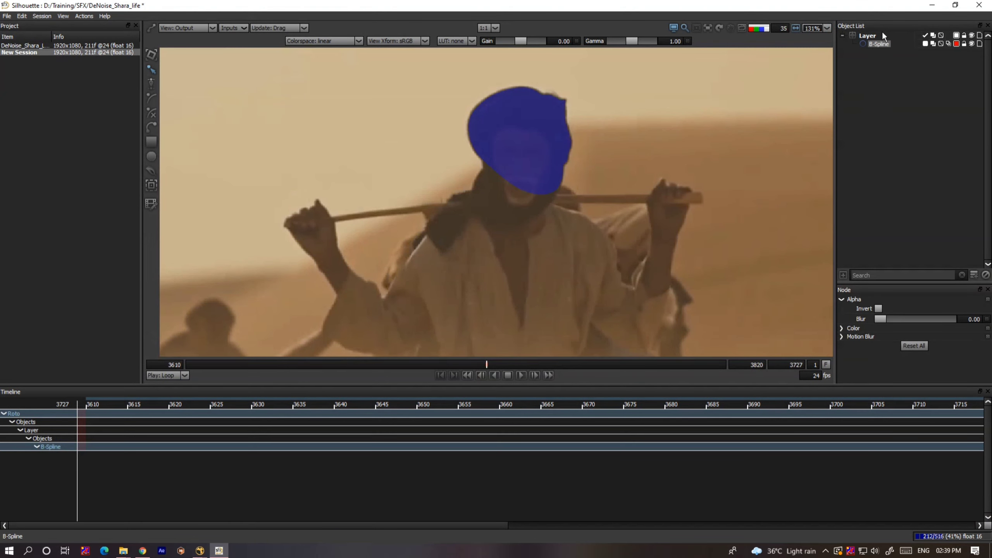
pyautogui.click(150, 186)
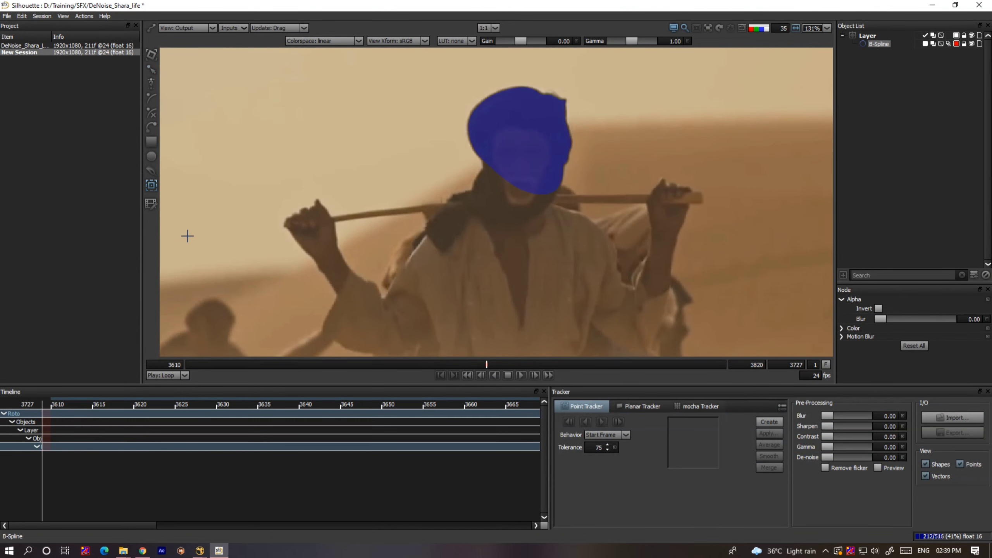
pyautogui.press('`')
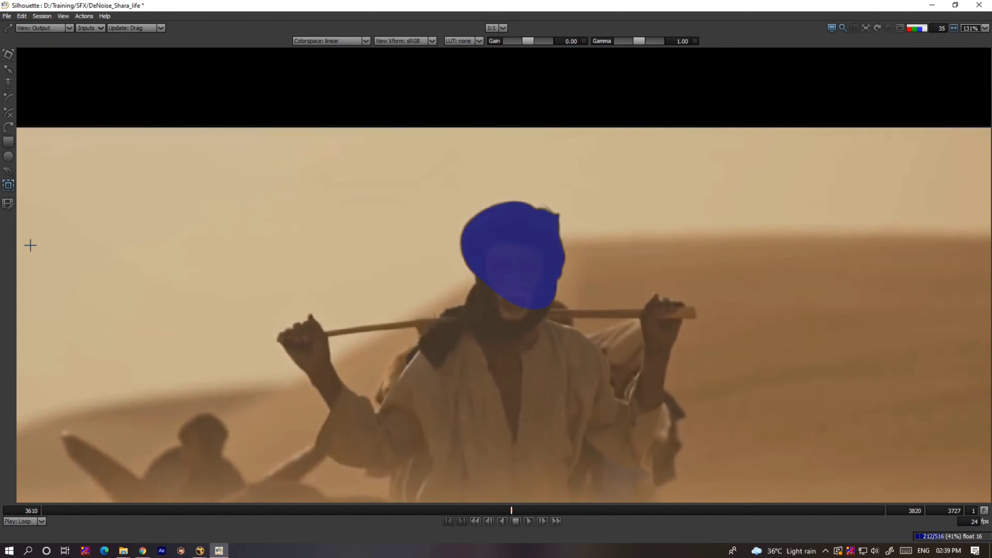
pyautogui.press('`')
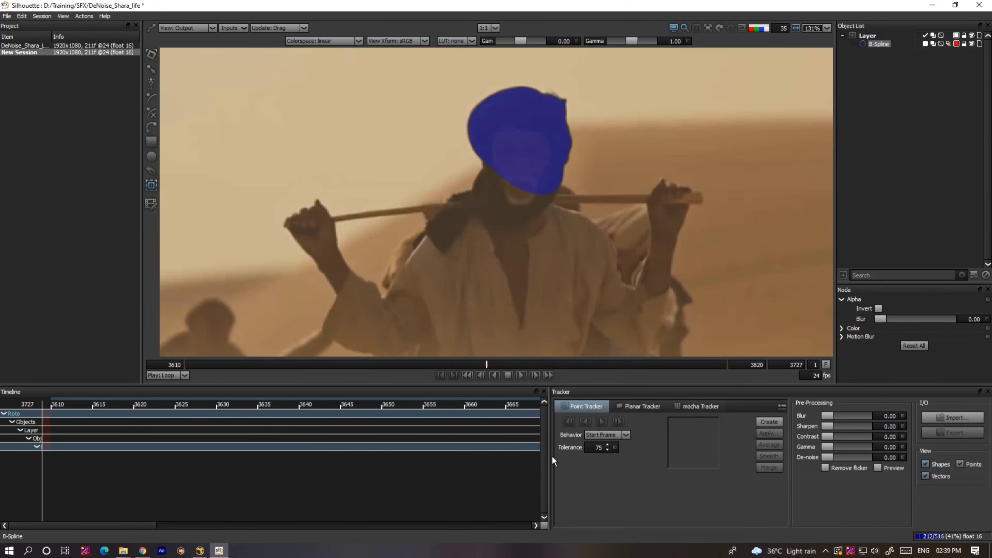
pyautogui.press('`')
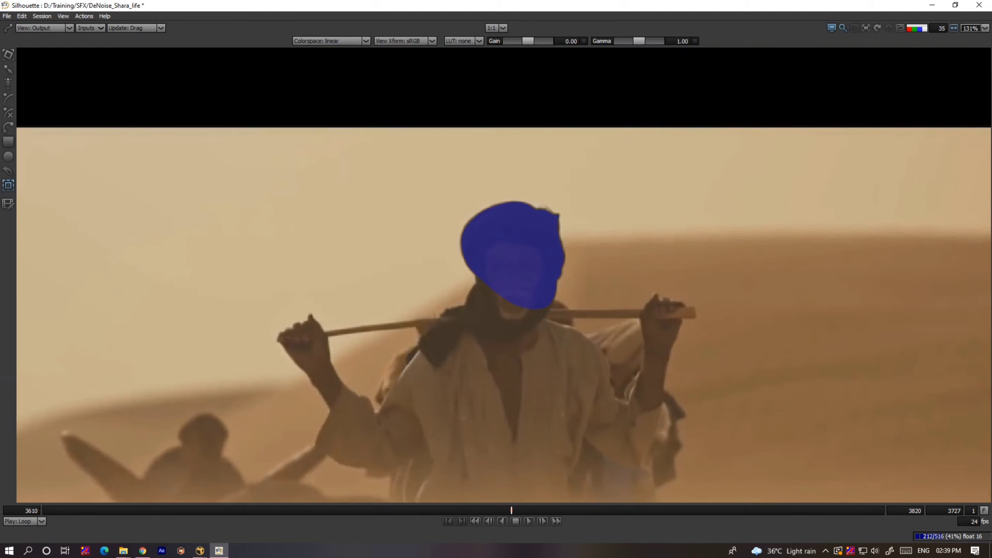
# Show the Tracker settings in a floating window over the maximized viewer
pyautogui.click(11, 186)
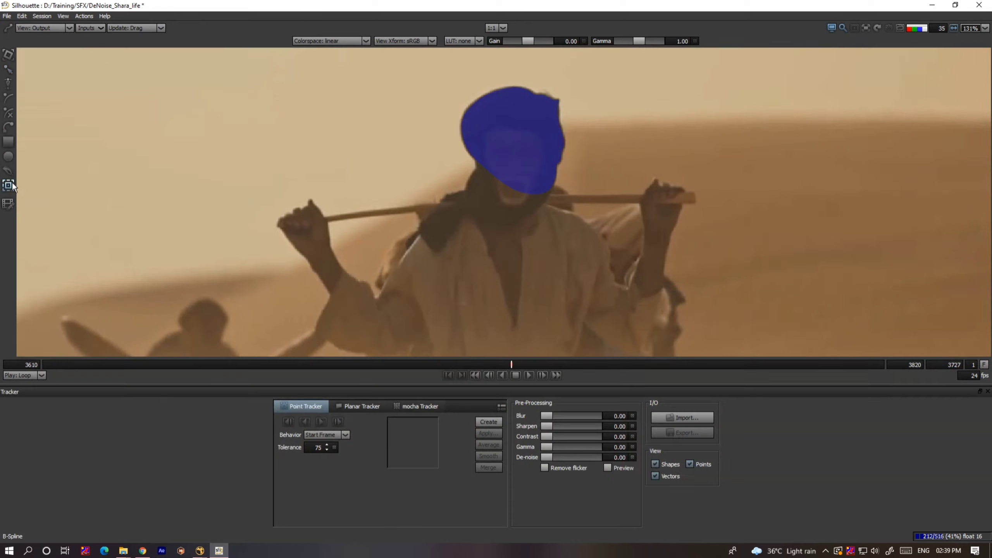
pyautogui.press('`')
pyautogui.press('`')
pyautogui.press('`')
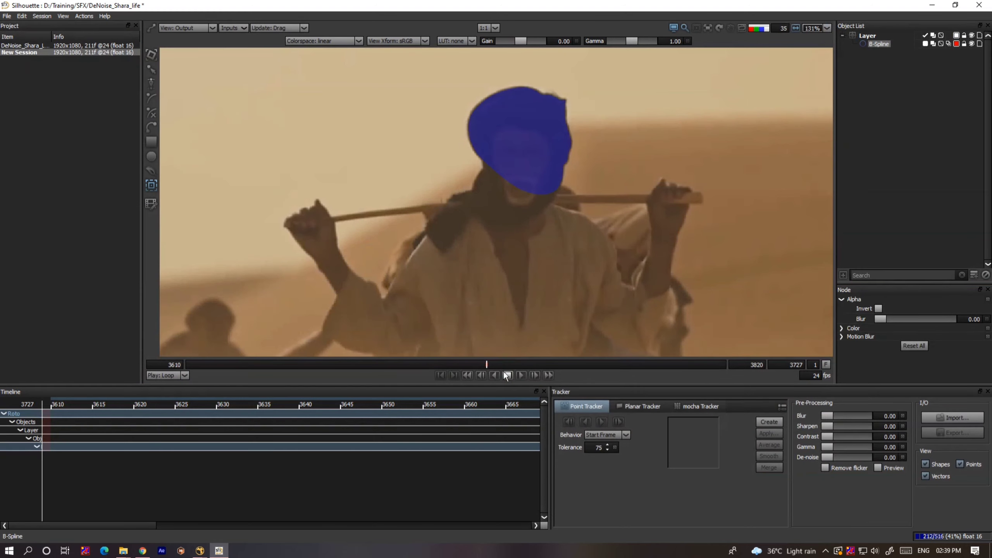
pyautogui.press('`')
pyautogui.press('`')
pyautogui.press('`')
pyautogui.press('`')
pyautogui.moveTo(621, 395); pyautogui.dragTo(426, 458)
pyautogui.press('`')
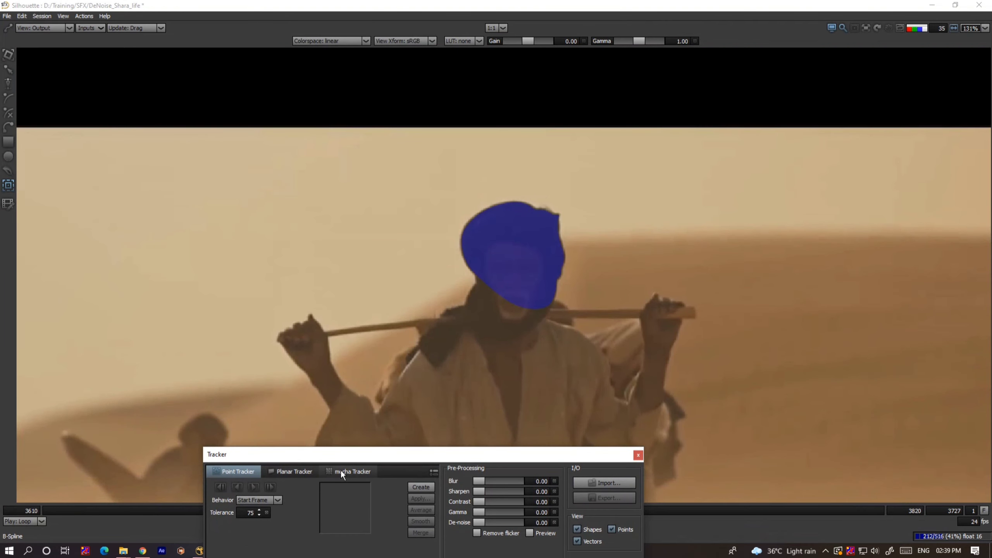
# Switch to the mocha Tracker and place the Tracker window over the sky, clear of the walker's head
pyautogui.click(341, 473)
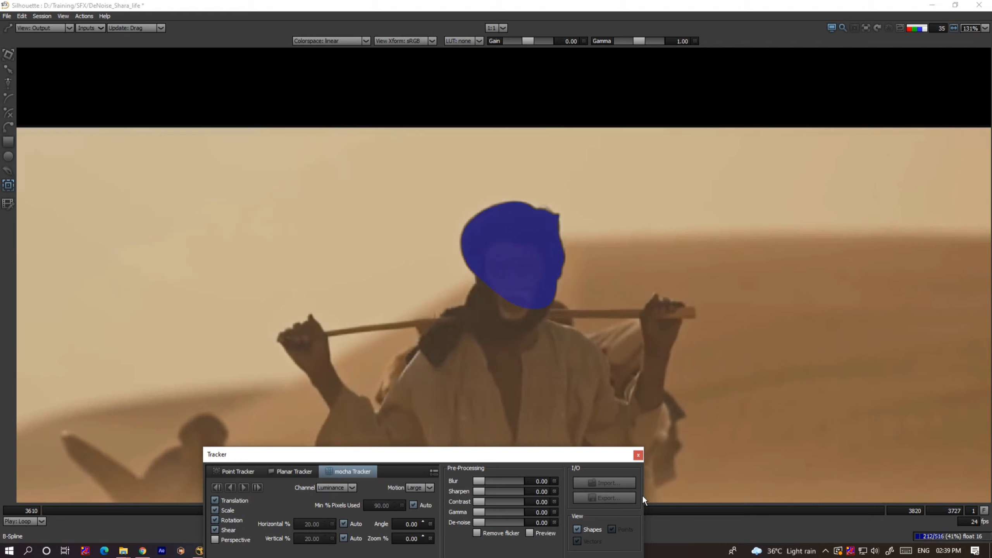
pyautogui.moveTo(397, 458); pyautogui.dragTo(801, 71)
pyautogui.moveTo(517, 301); pyautogui.dragTo(415, 343)
pyautogui.scroll(4, 413, 342)
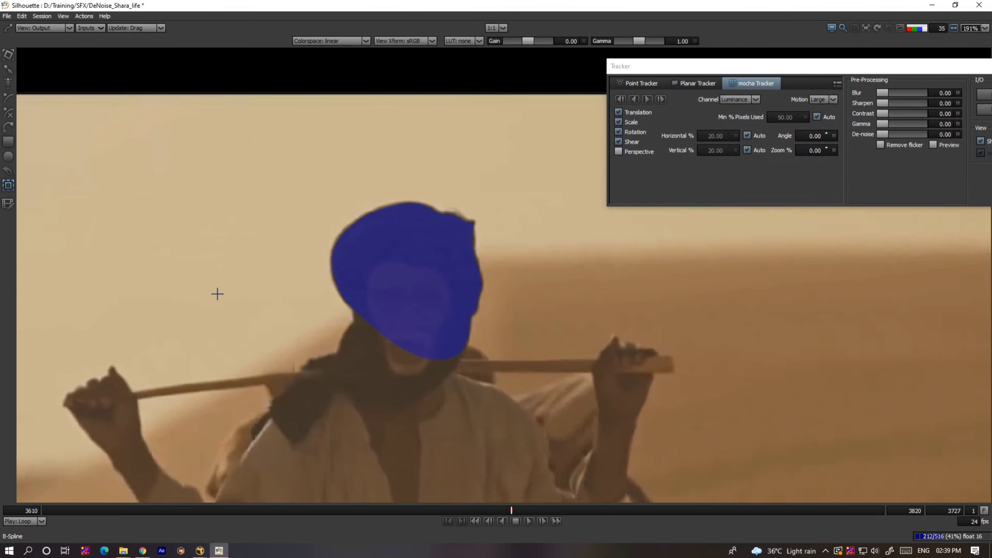
# Track the head shape backward from frame 3727 with the mocha Tracker and stop at frame 3708
pyautogui.click(11, 55)
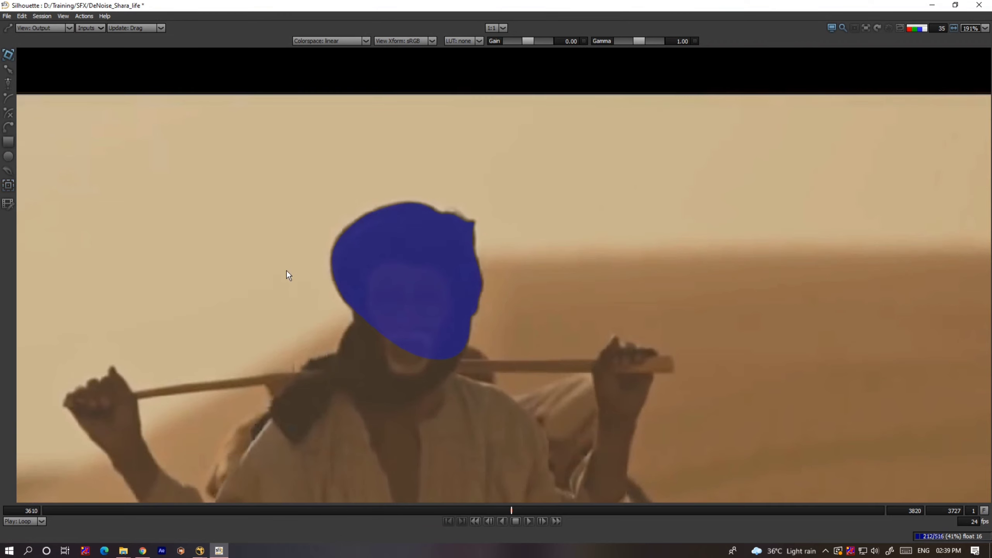
pyautogui.click(9, 184)
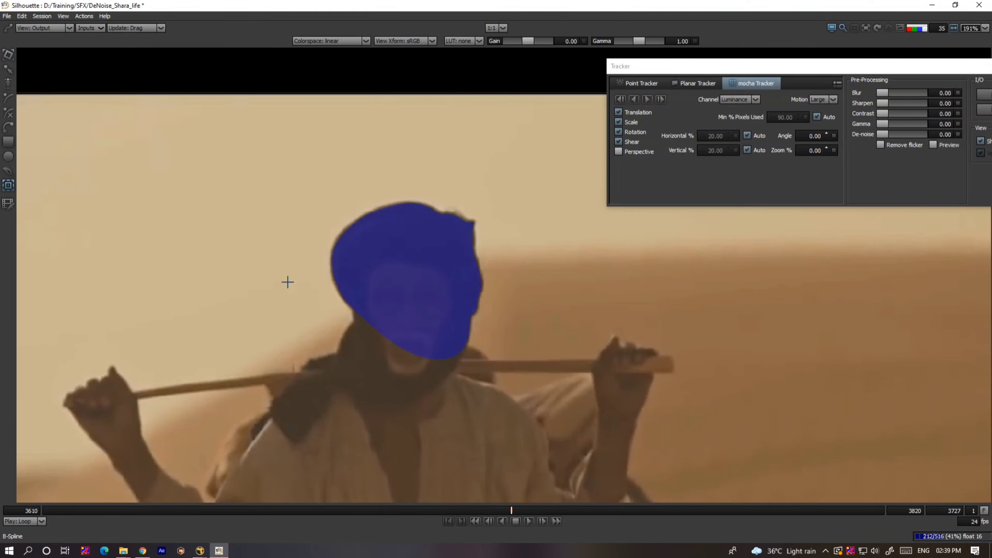
pyautogui.click(636, 100)
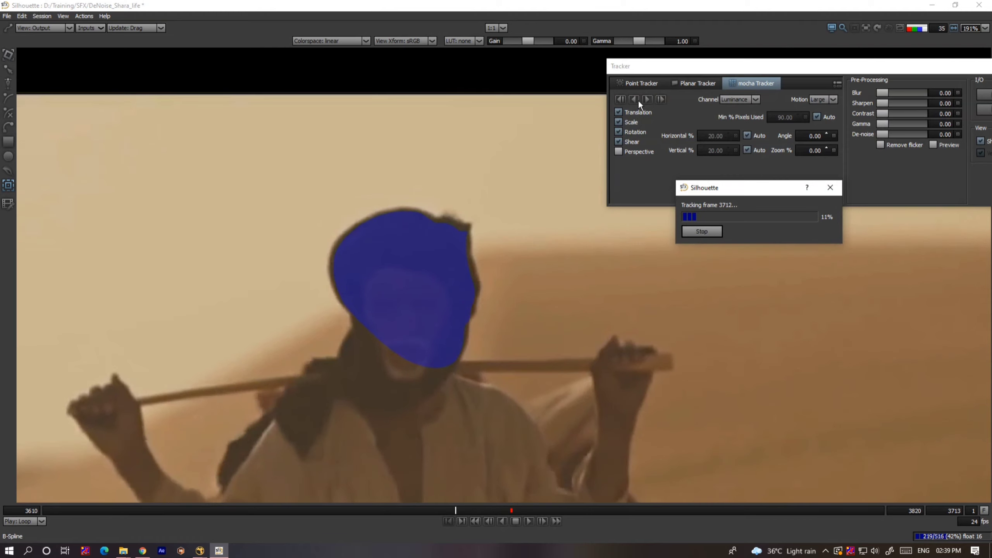
pyautogui.press('Escape')
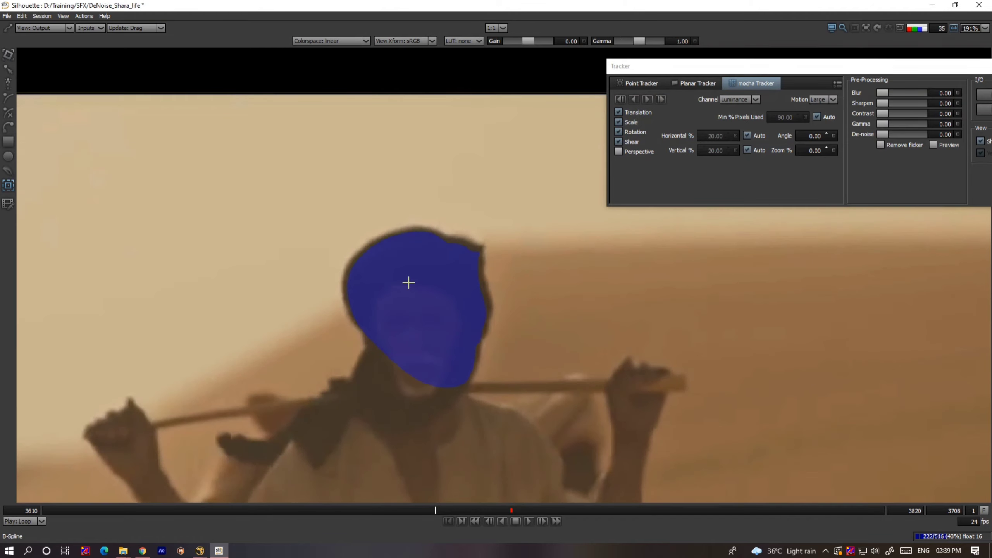
# At frame 3708, reshape the head spline by nudging its right-hand control points up and slightly outward to the turban's edge
pyautogui.click(12, 56)
pyautogui.press('1')
pyautogui.scroll(5, 459, 252)
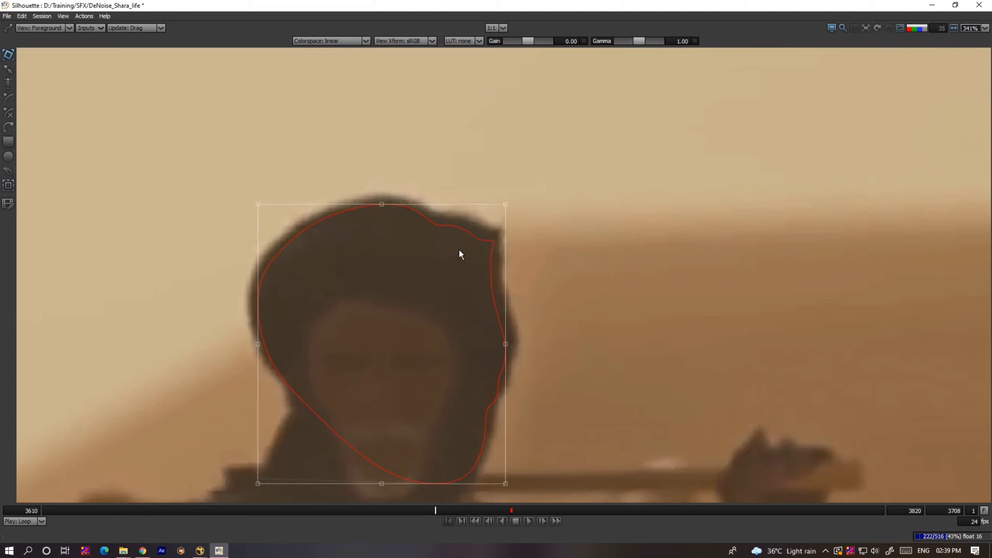
pyautogui.press('r')
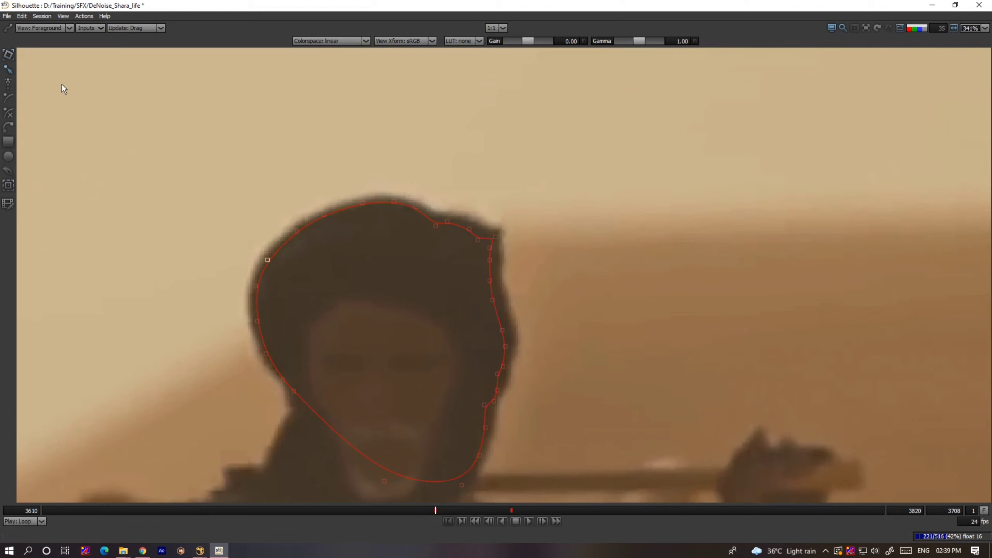
pyautogui.scroll(1, 495, 236)
pyautogui.moveTo(579, 184); pyautogui.dragTo(416, 510)
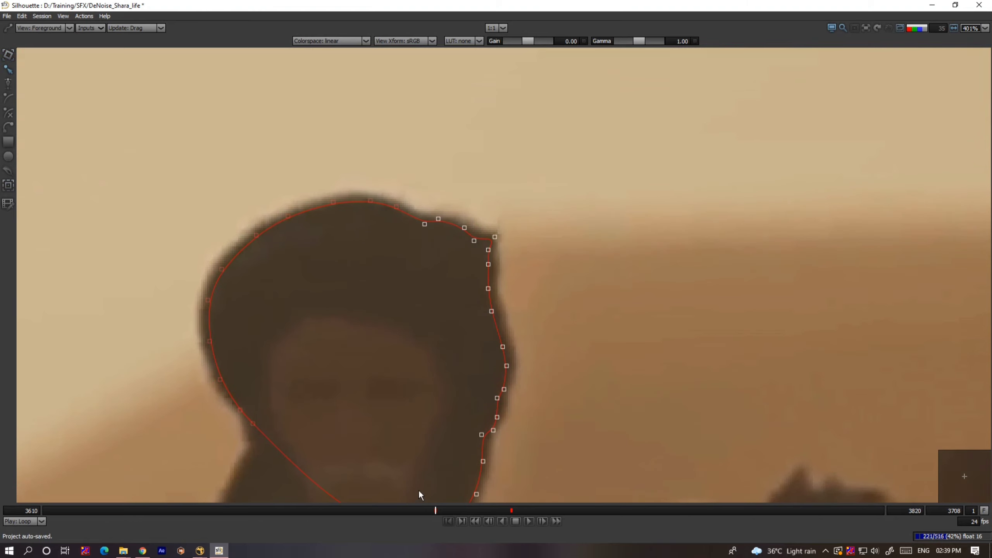
pyautogui.press('Right')
pyautogui.press('Right')
pyautogui.press('Right')
pyautogui.press('Right')
pyautogui.press('Right')
pyautogui.press('Right')
pyautogui.press('Right')
pyautogui.press('Right')
pyautogui.press('Right')
pyautogui.press('Right')
pyautogui.press('Right')
pyautogui.press('Left')
pyautogui.press('Left')
pyautogui.press('Left')
pyautogui.press('Left')
pyautogui.press('Left')
pyautogui.press('Left')
pyautogui.press('Up')
pyautogui.press('Up')
pyautogui.press('Up')
pyautogui.press('Up')
pyautogui.press('Up')
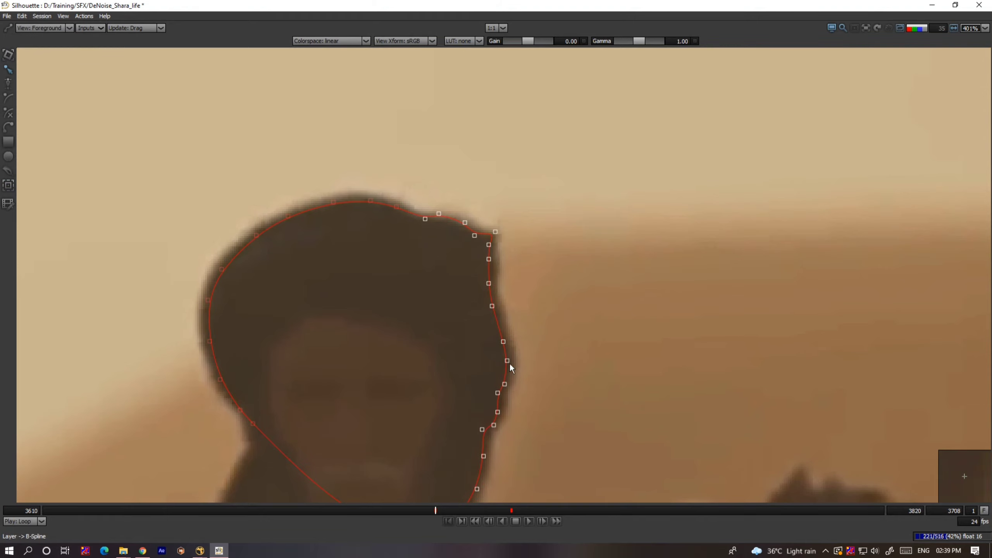
# Nudge the control points midway down the turban's right edge outward to meet the silhouette
pyautogui.moveTo(562, 336); pyautogui.dragTo(422, 436)
pyautogui.press('Right')
pyautogui.press('Right')
pyautogui.scroll(2, 508, 302)
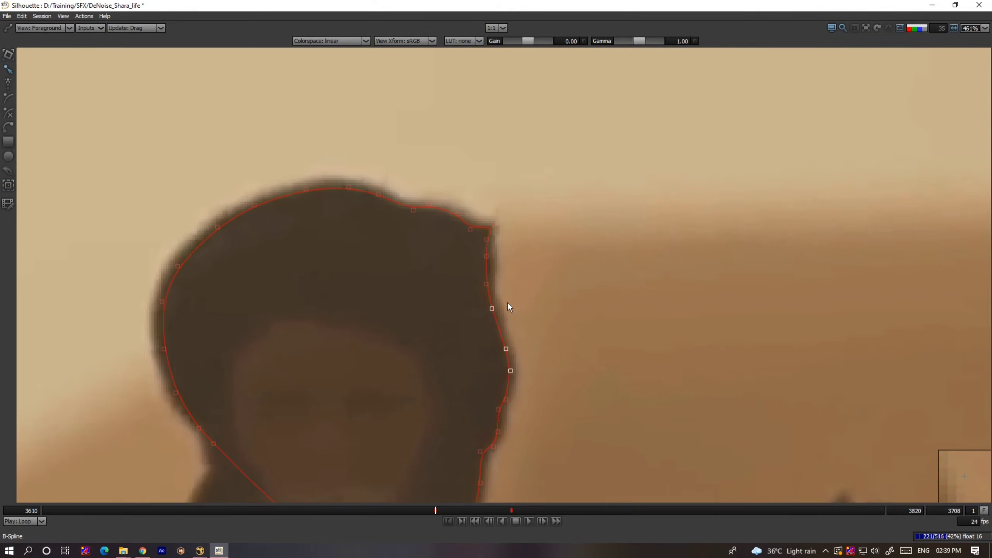
pyautogui.moveTo(525, 249); pyautogui.dragTo(474, 285)
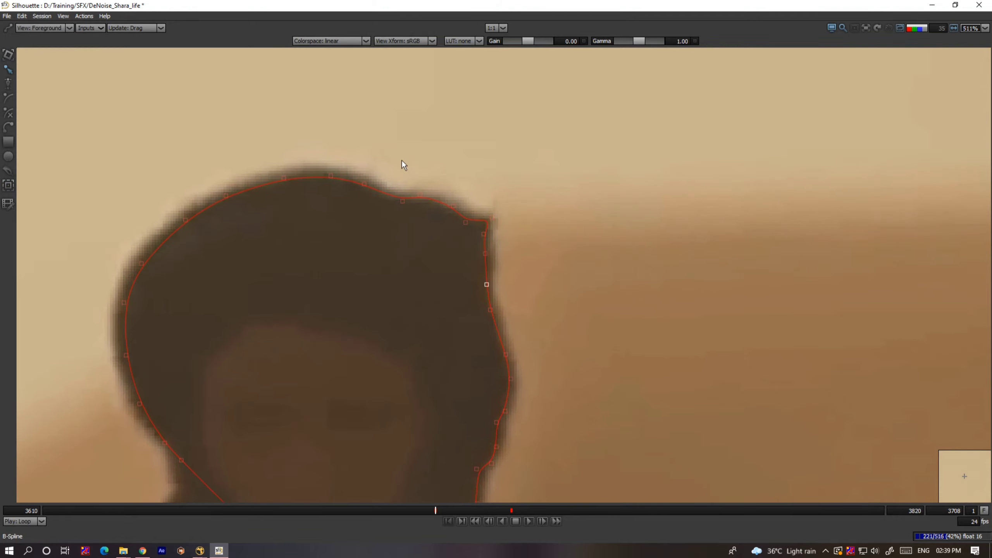
# Lower the control points at the turban's top notch and shift the left-edge points outward to match the outline
pyautogui.moveTo(435, 153); pyautogui.dragTo(411, 227)
pyautogui.press('Down')
pyautogui.moveTo(428, 166); pyautogui.dragTo(399, 205)
pyautogui.press('Down')
pyautogui.press('Down')
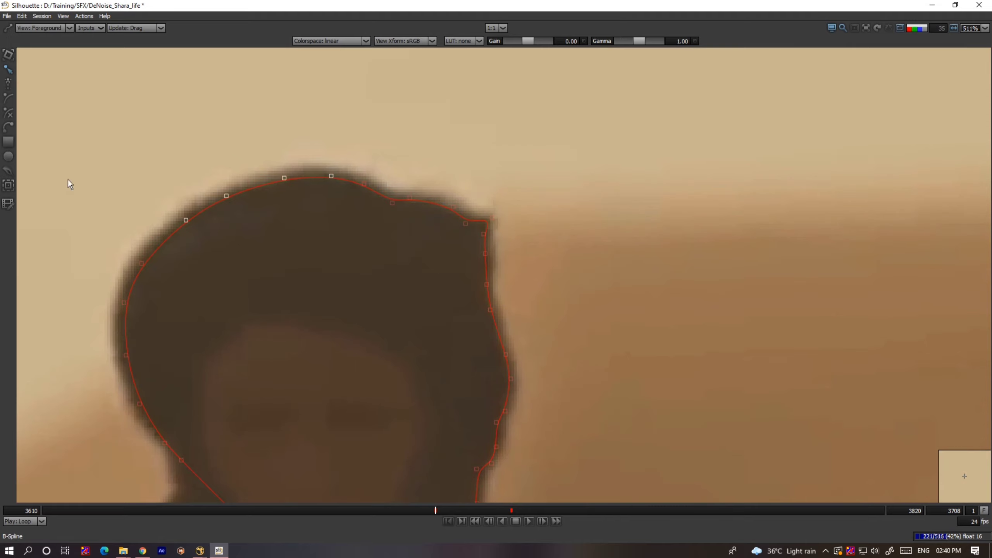
pyautogui.press('Left')
pyautogui.press('Left')
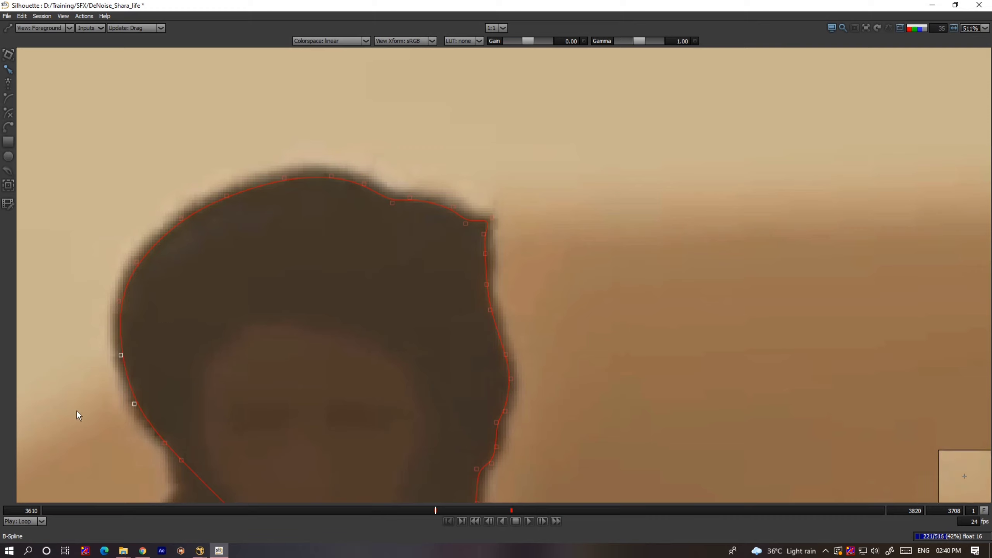
# Move the lowest control points down and left to cover the chin, and check the result in the output view
pyautogui.moveTo(278, 394); pyautogui.dragTo(313, 201)
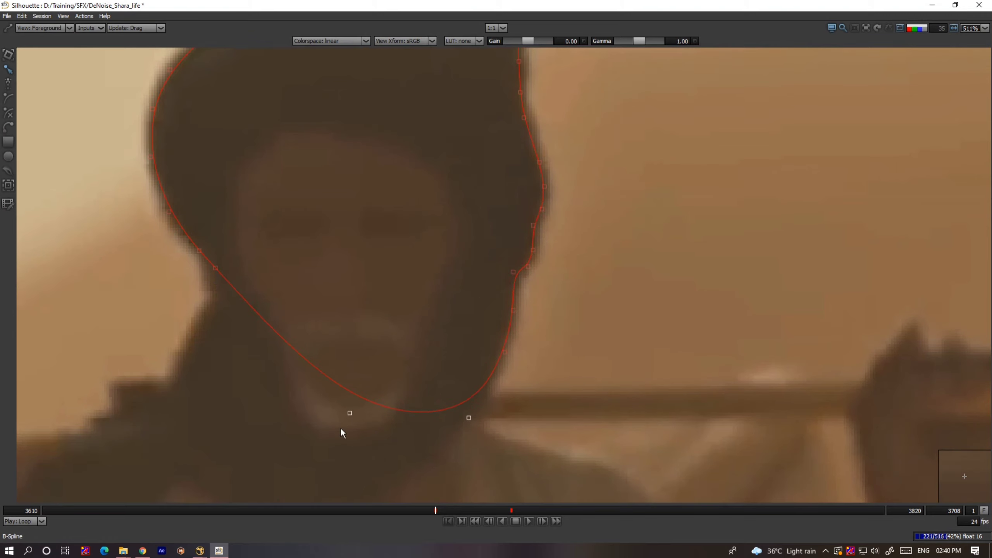
pyautogui.press('Down')
pyautogui.press('Down')
pyautogui.press('Left')
pyautogui.press('Left')
pyautogui.moveTo(520, 340); pyautogui.dragTo(433, 464)
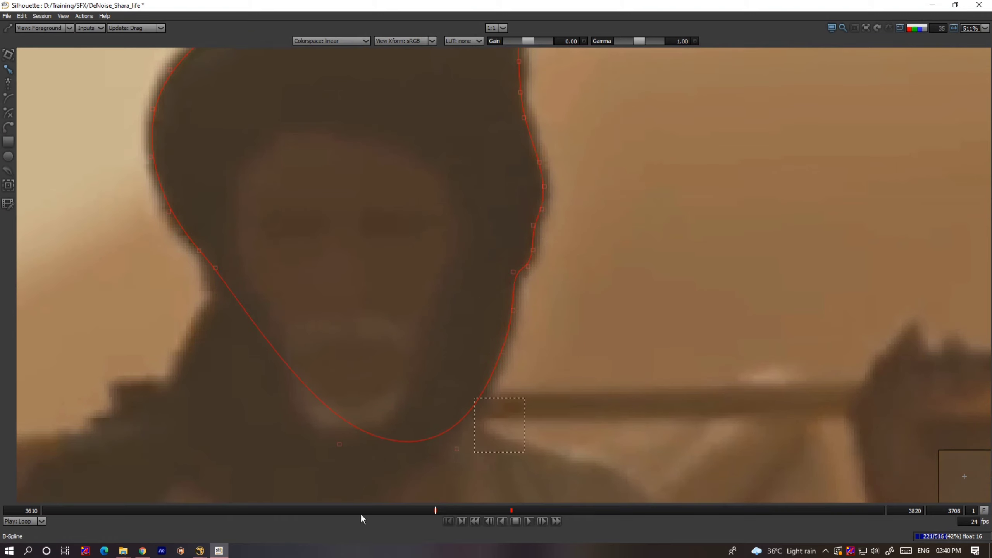
pyautogui.moveTo(220, 399); pyautogui.dragTo(215, 382)
pyautogui.scroll(-5, 216, 382)
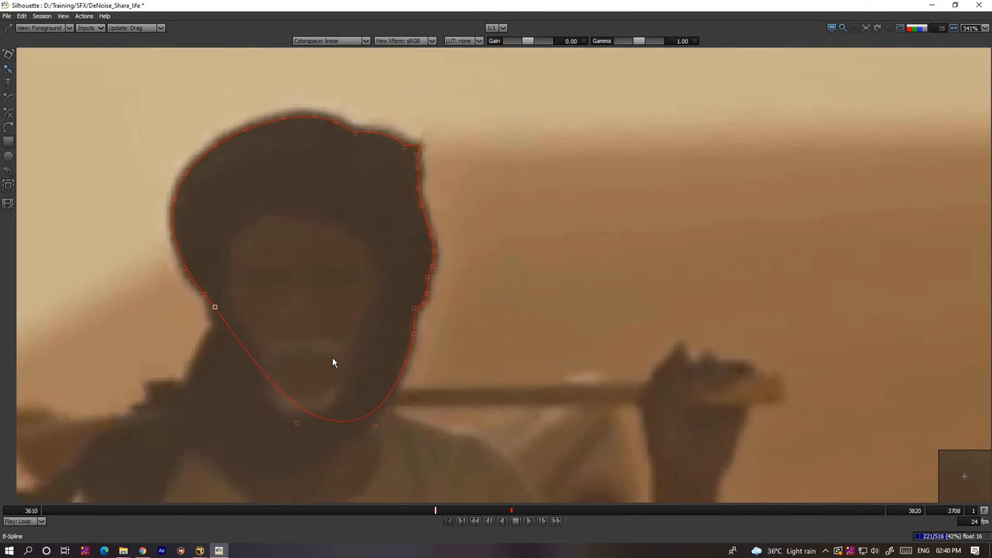
pyautogui.press('2')
pyautogui.press('1')
# At frame 3714, adjust the control points along the turban's right side and upper-right corner to follow its edge
pyautogui.moveTo(447, 511); pyautogui.dragTo(460, 512)
pyautogui.scroll(3, 363, 291)
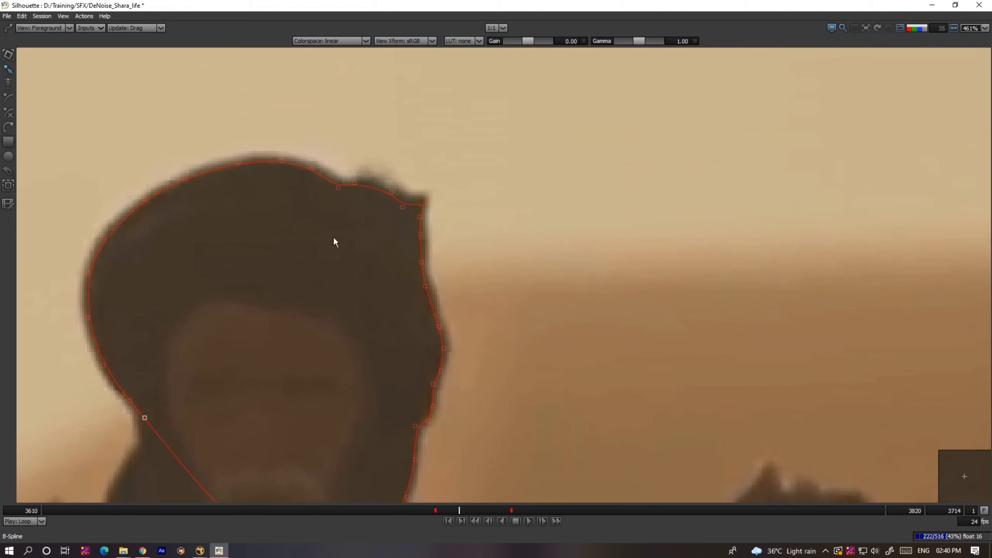
pyautogui.moveTo(423, 240); pyautogui.dragTo(399, 174)
pyautogui.moveTo(418, 333); pyautogui.dragTo(414, 252)
pyautogui.moveTo(497, 230); pyautogui.dragTo(403, 317)
pyautogui.moveTo(311, 506); pyautogui.dragTo(311, 506)
pyautogui.moveTo(344, 333); pyautogui.dragTo(415, 371)
pyautogui.moveTo(412, 371); pyautogui.dragTo(410, 369)
# Fine-tune the control points on the turban's left and top edges at frame 3714
pyautogui.moveTo(175, 243); pyautogui.dragTo(79, 320)
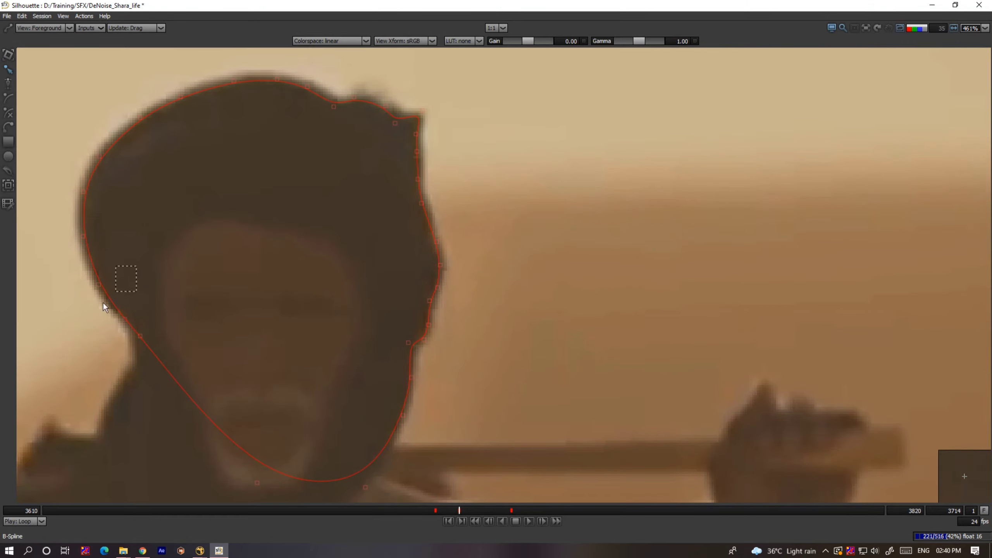
pyautogui.scroll(-2, 74, 286)
pyautogui.moveTo(207, 147); pyautogui.dragTo(215, 151)
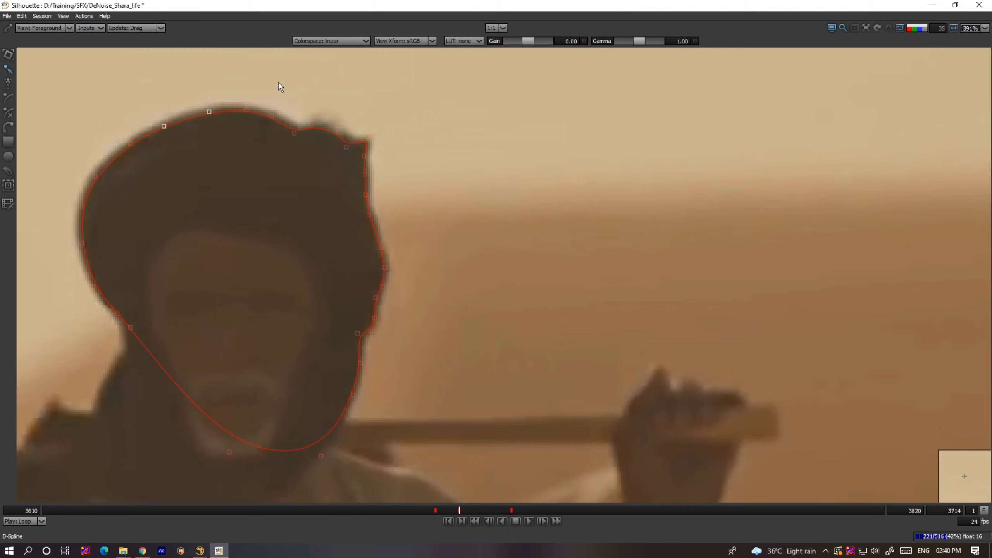
pyautogui.moveTo(278, 82); pyautogui.dragTo(234, 133)
pyautogui.press('Right')
pyautogui.scroll(-2, 377, 225)
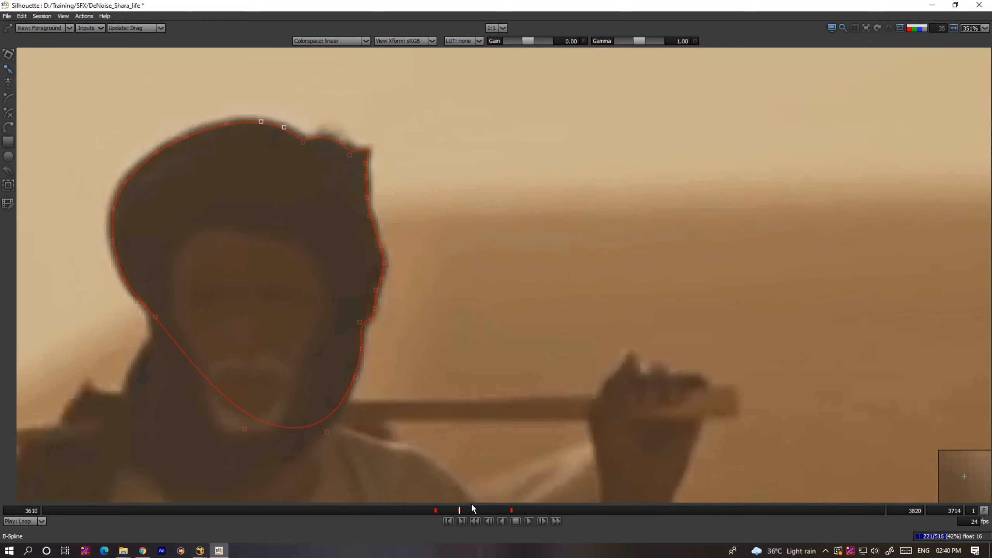
# At frame 3724, nudge the control points around the turban's upper-right corner and top notch onto the outline
pyautogui.click(499, 510)
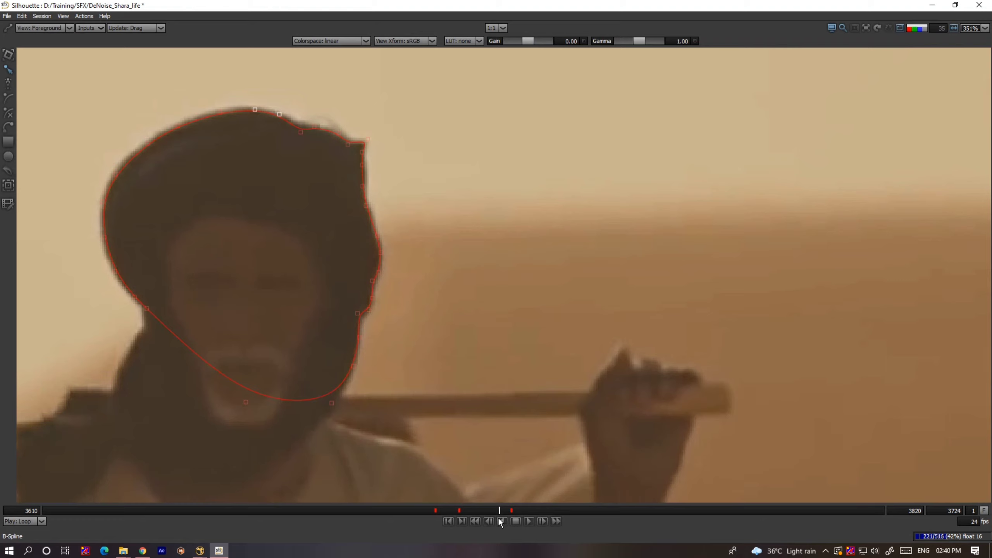
pyautogui.scroll(7, 416, 123)
pyautogui.moveTo(392, 111); pyautogui.dragTo(288, 204)
pyautogui.moveTo(364, 143); pyautogui.dragTo(363, 145)
pyautogui.moveTo(367, 131); pyautogui.dragTo(318, 180)
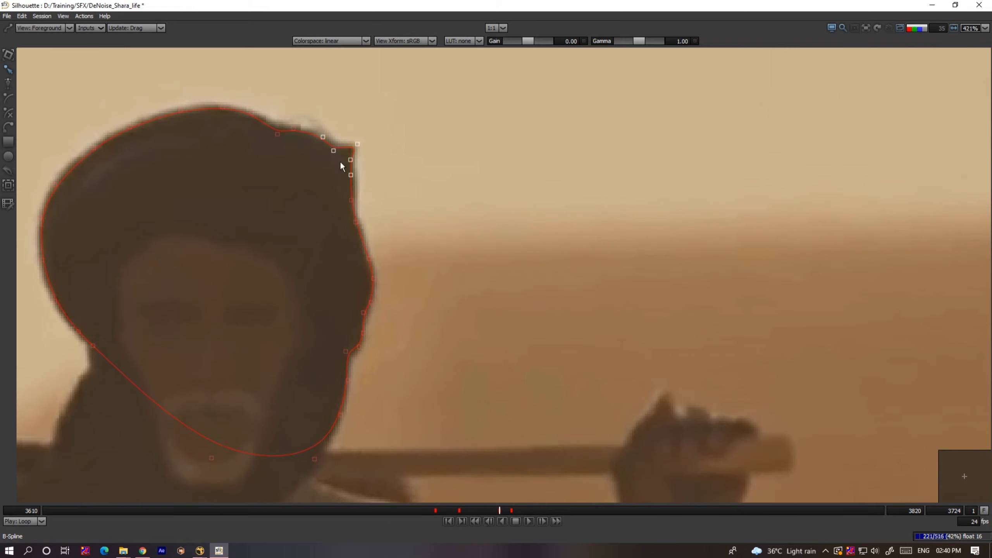
pyautogui.press('Down')
pyautogui.moveTo(307, 113); pyautogui.dragTo(266, 138)
pyautogui.press('Up')
# Lower the control points along the shape's lower-right edge and chin at frame 3724
pyautogui.moveTo(262, 91); pyautogui.dragTo(80, 153)
pyautogui.moveTo(136, 298); pyautogui.dragTo(279, 189)
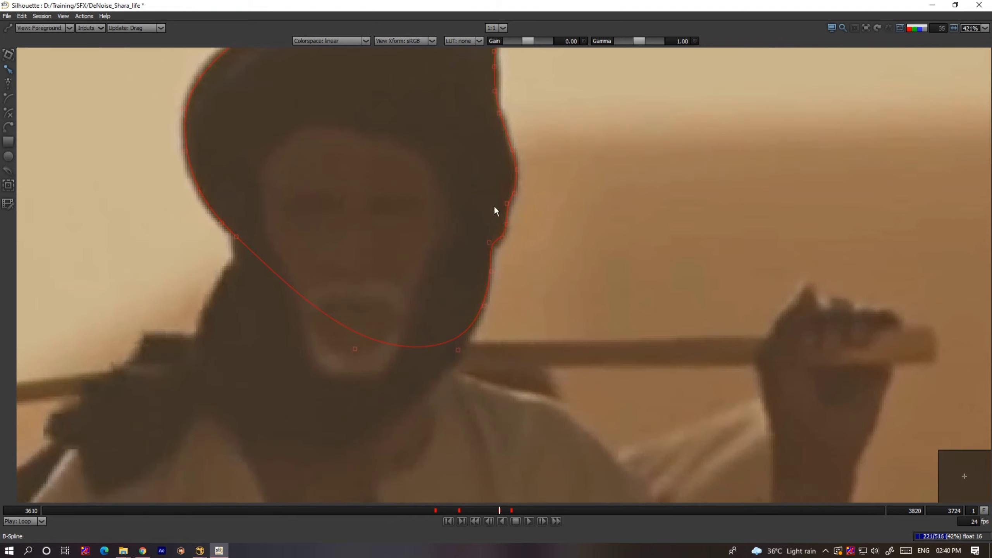
pyautogui.moveTo(494, 207); pyautogui.dragTo(467, 326)
pyautogui.press('Down')
pyautogui.moveTo(525, 287); pyautogui.dragTo(385, 360)
pyautogui.press('Down')
# Return to frame 3708, track the head shape backward with the mocha Tracker, and stop at frame 3693
pyautogui.moveTo(500, 510); pyautogui.dragTo(435, 520)
pyautogui.scroll(-3, 375, 366)
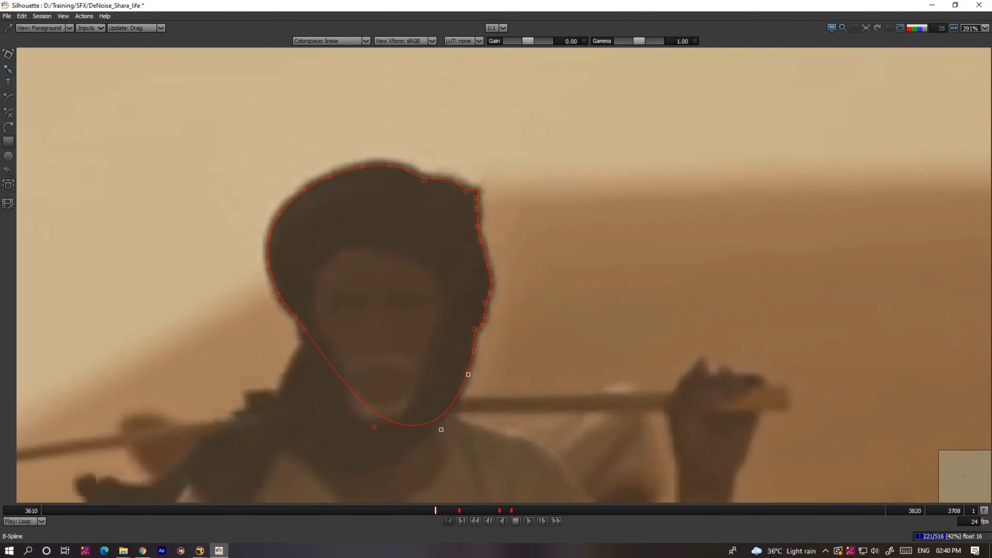
pyautogui.click(9, 186)
pyautogui.scroll(-2, 417, 302)
pyautogui.click(634, 100)
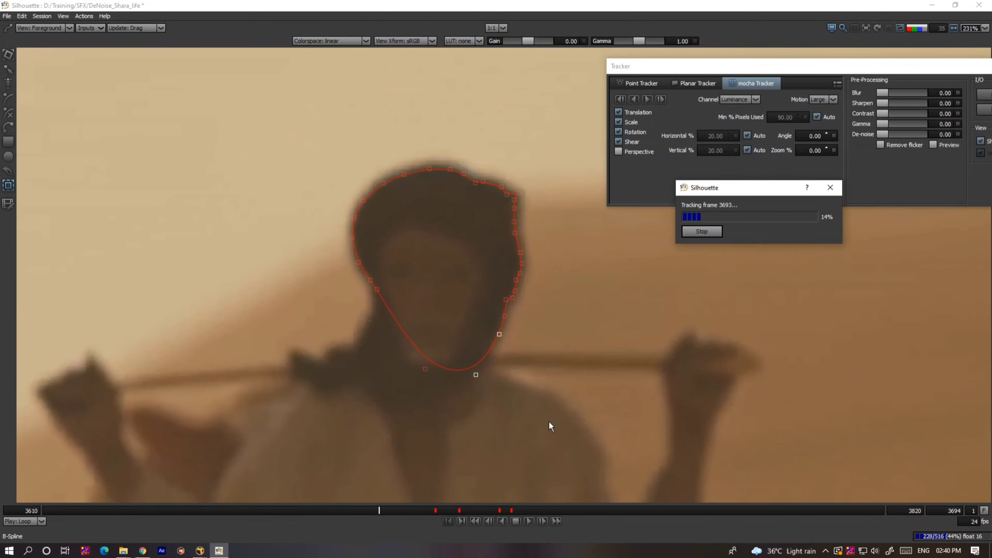
pyautogui.press('Escape')
# Resume the backward mocha track of the head shape from frame 3693 to the first frame, 3610
pyautogui.click(7, 54)
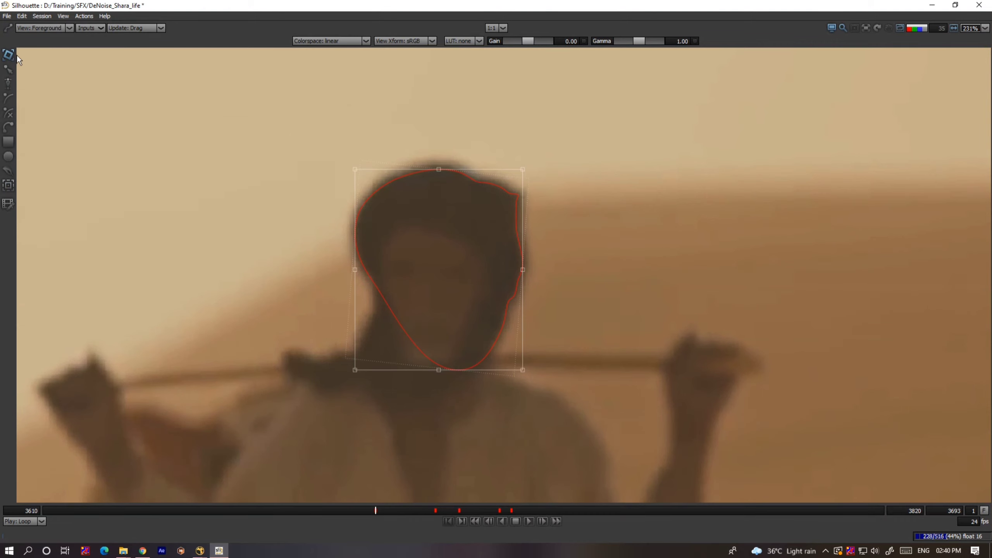
pyautogui.click(8, 186)
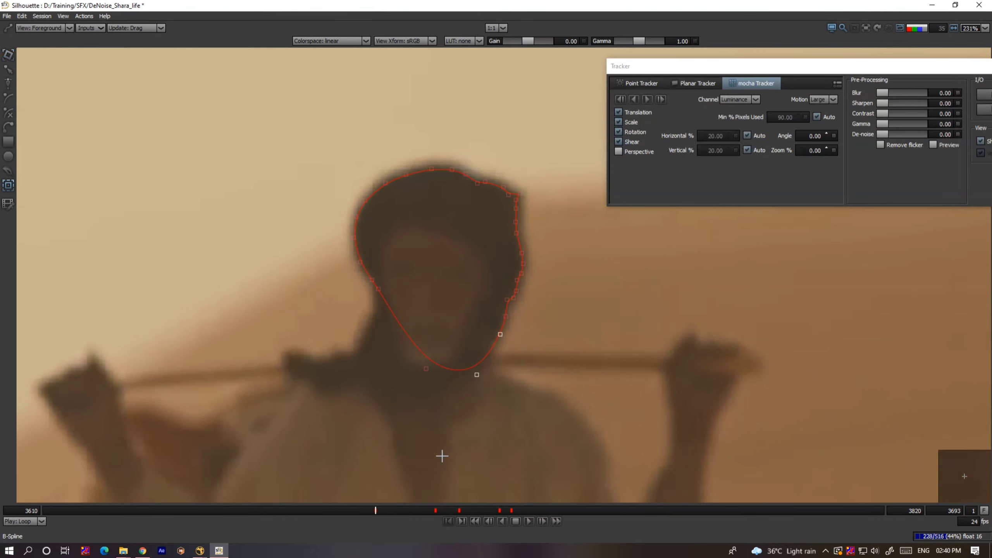
pyautogui.click(633, 99)
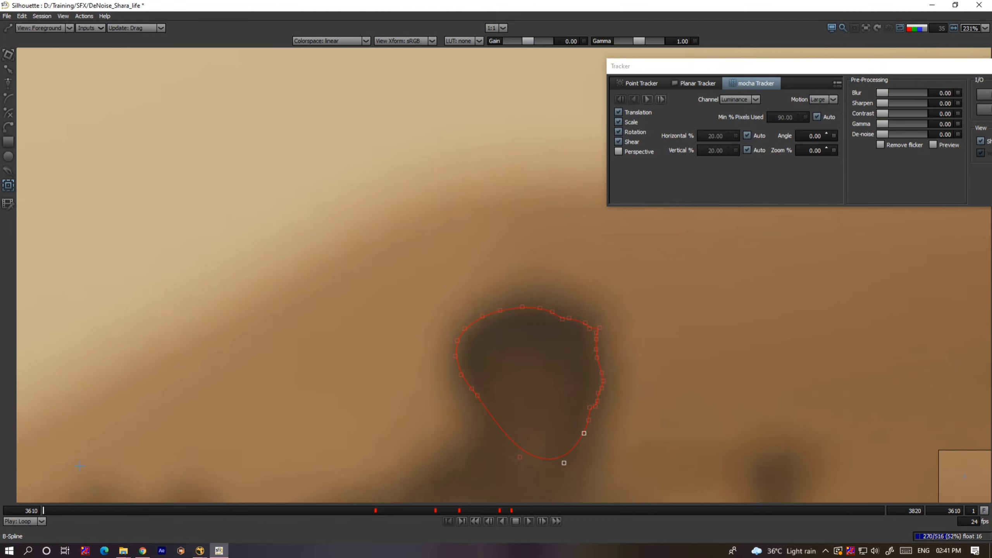
# Examine the tracked head shape against the footage at frames 3636 and 3653 with all its control points selected
pyautogui.moveTo(52, 508); pyautogui.dragTo(146, 509)
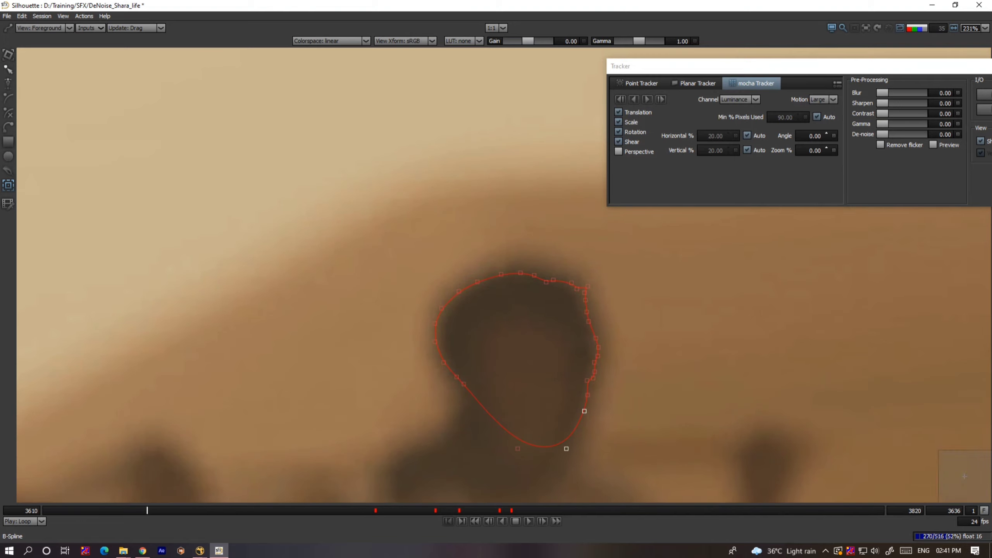
pyautogui.click(7, 70)
pyautogui.moveTo(631, 242); pyautogui.dragTo(278, 485)
pyautogui.click(7, 186)
pyautogui.moveTo(149, 512); pyautogui.dragTo(216, 523)
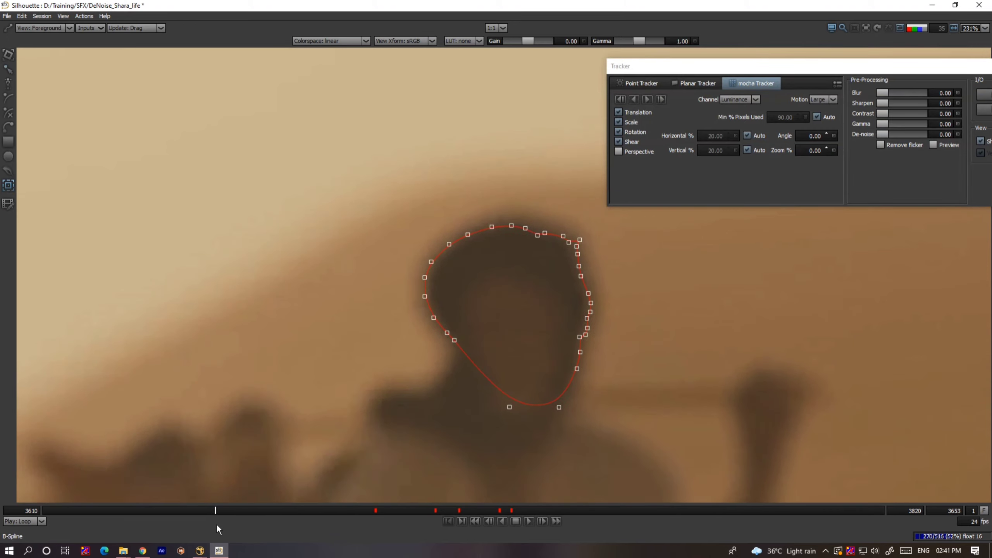
pyautogui.click(7, 55)
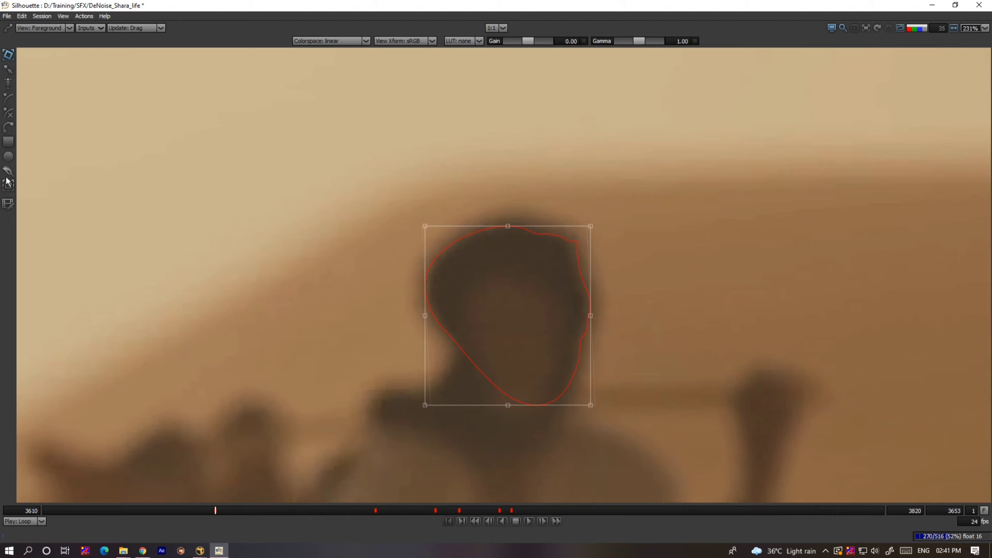
# Track the head shape backward from frame 3653 to frame 3610 with the mocha Tracker, using translation only
pyautogui.press('Left')
pyautogui.press('Left')
pyautogui.press('Left')
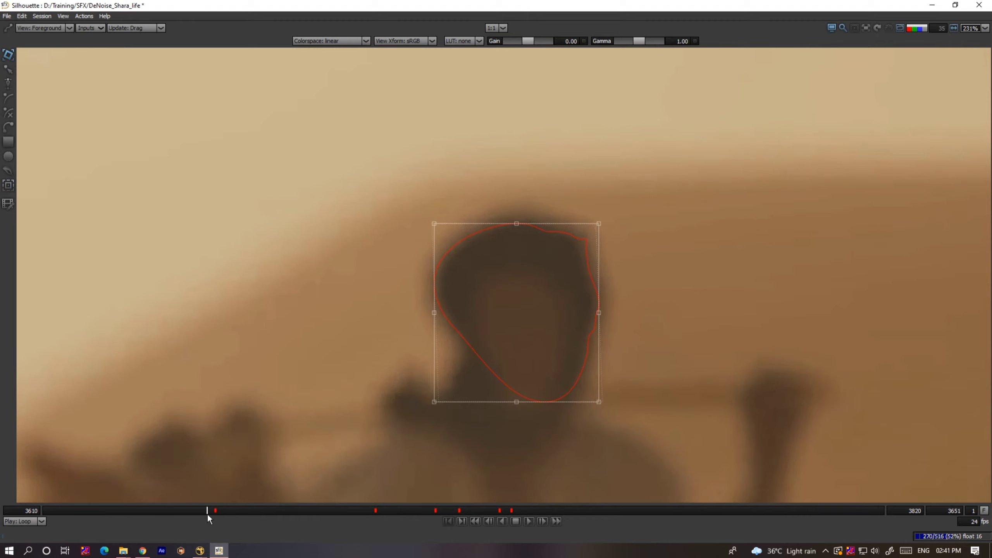
pyautogui.click(215, 510)
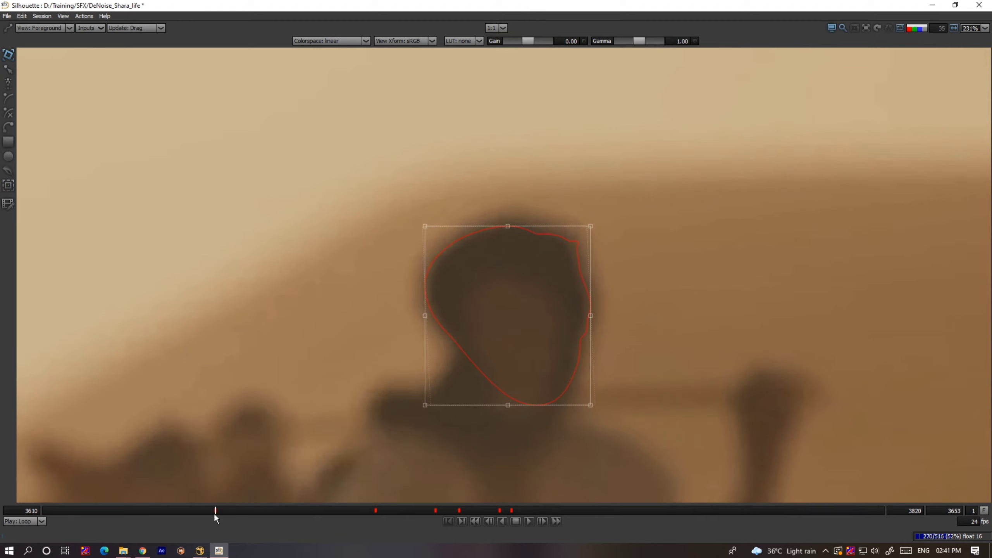
pyautogui.click(8, 185)
pyautogui.scroll(-2, 514, 305)
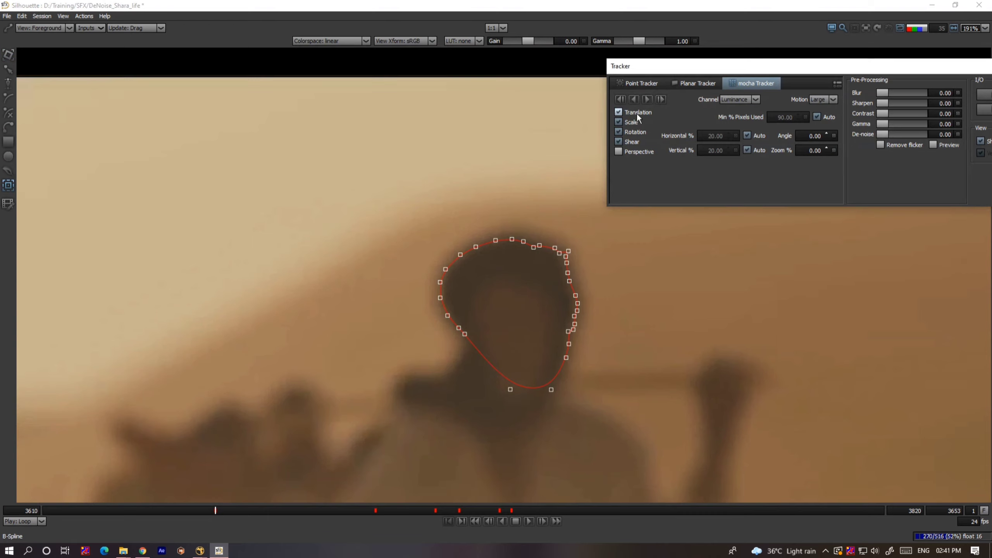
pyautogui.click(632, 98)
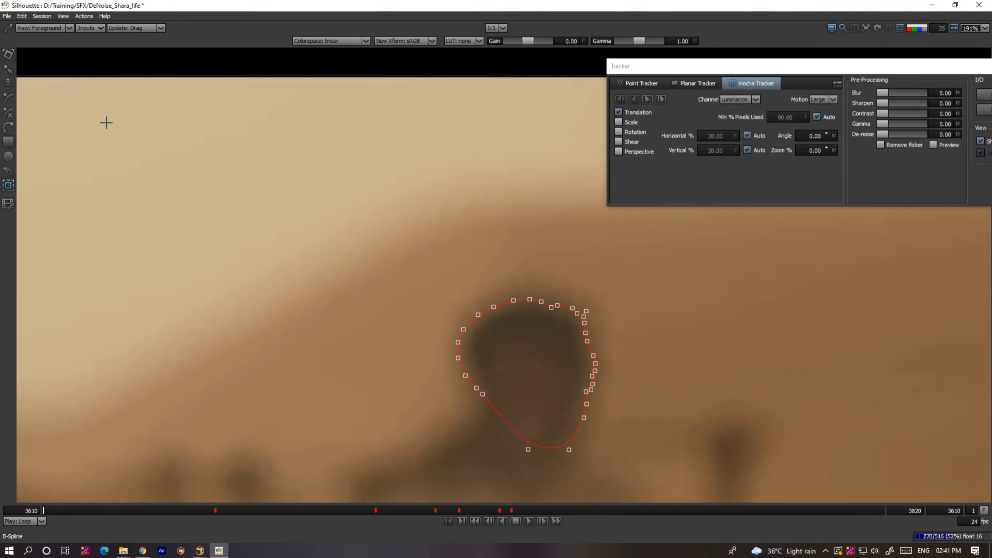
# Return to frame 3653, nudge the shape's lower-left control points up and the upper-left ones right with the Reshape tool
pyautogui.click(8, 54)
pyautogui.scroll(3, 516, 249)
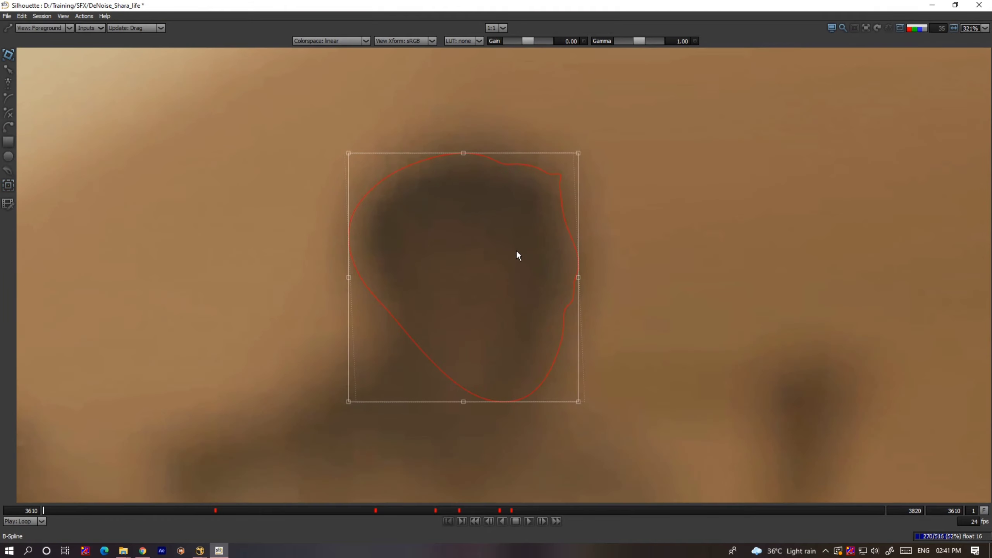
pyautogui.moveTo(64, 511); pyautogui.dragTo(43, 556)
pyautogui.moveTo(198, 517); pyautogui.dragTo(215, 518)
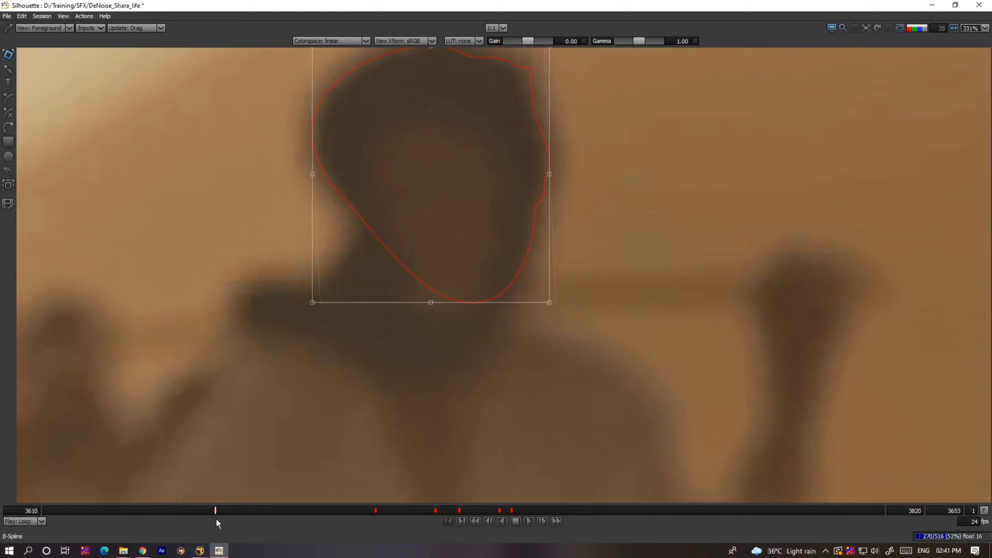
pyautogui.scroll(-2, 237, 445)
pyautogui.press('r')
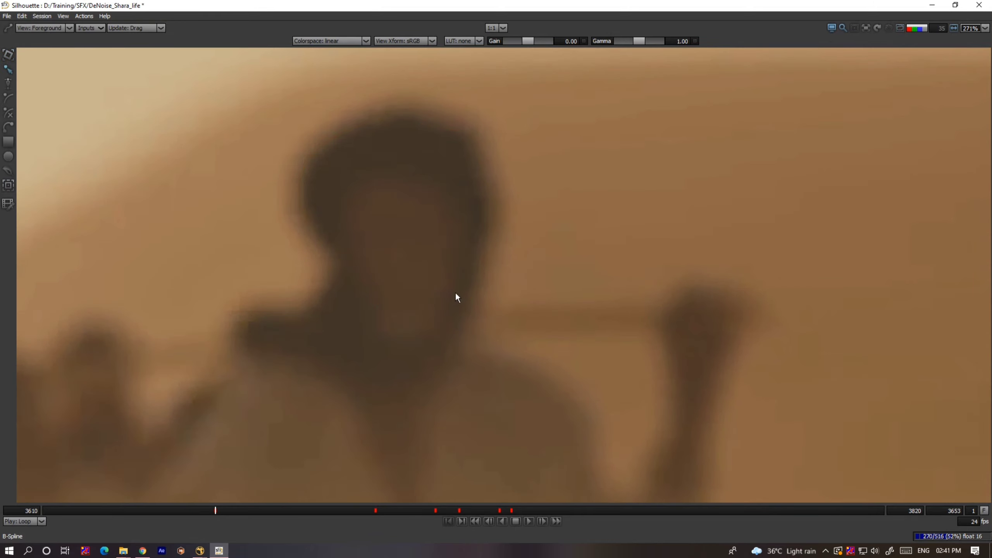
pyautogui.scroll(2, 425, 303)
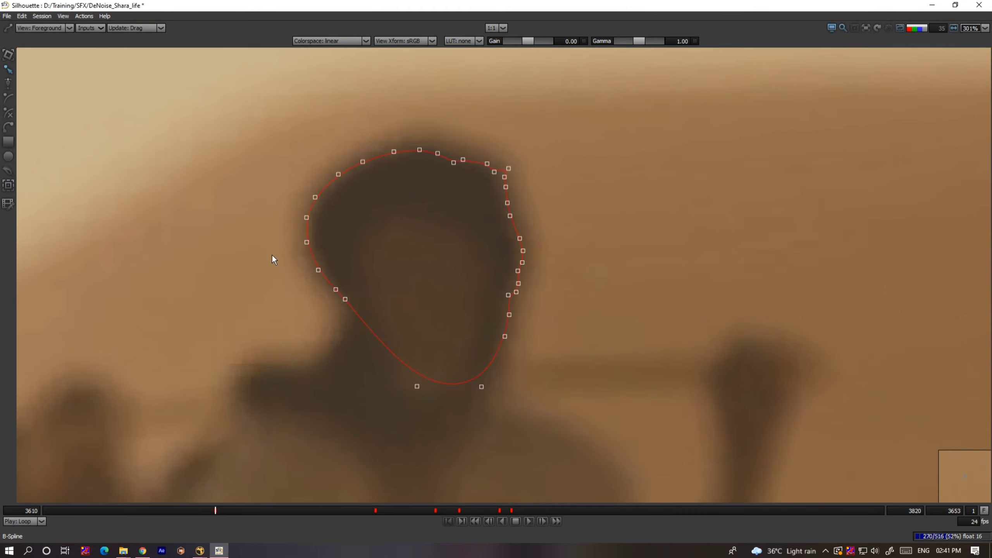
pyautogui.moveTo(230, 151); pyautogui.dragTo(377, 376)
pyautogui.moveTo(305, 266); pyautogui.dragTo(376, 324)
pyautogui.press('Up')
pyautogui.moveTo(306, 177); pyautogui.dragTo(381, 278)
pyautogui.press('Right')
pyautogui.click(399, 138)
pyautogui.scroll(2, 394, 135)
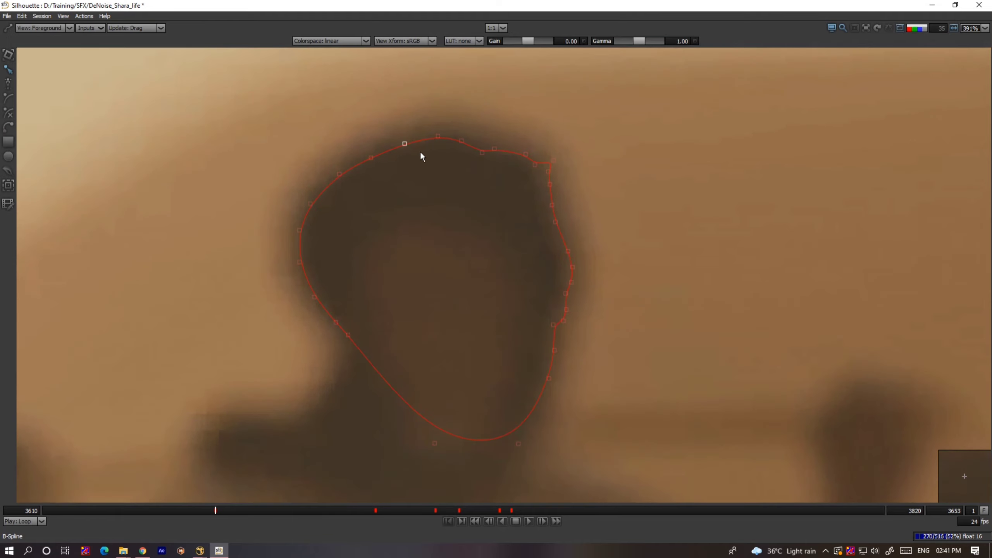
# Pull the control point at the head shape's upper-right corner inward to the left at frame 3653
pyautogui.scroll(1, 568, 148)
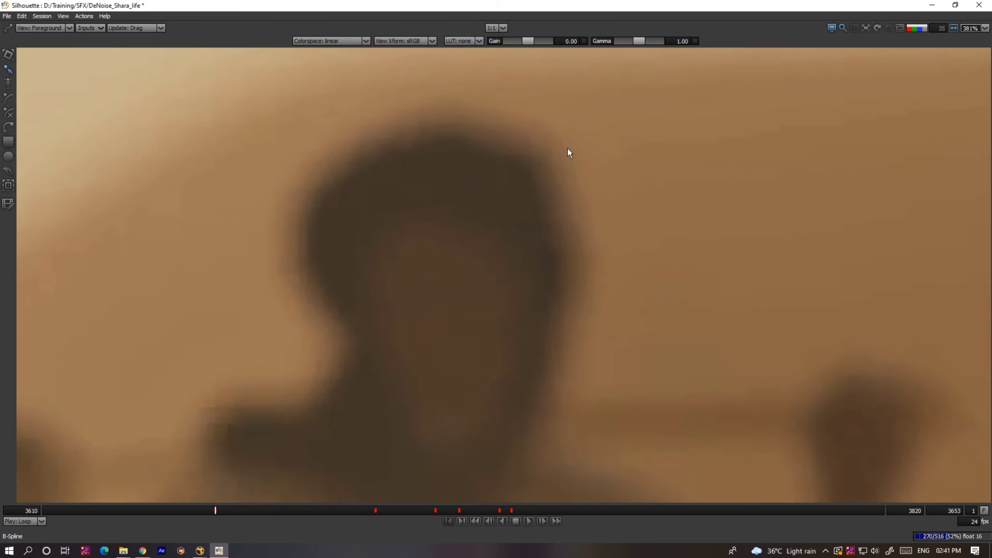
pyautogui.scroll(1, 527, 177)
pyautogui.moveTo(572, 152); pyautogui.dragTo(544, 175)
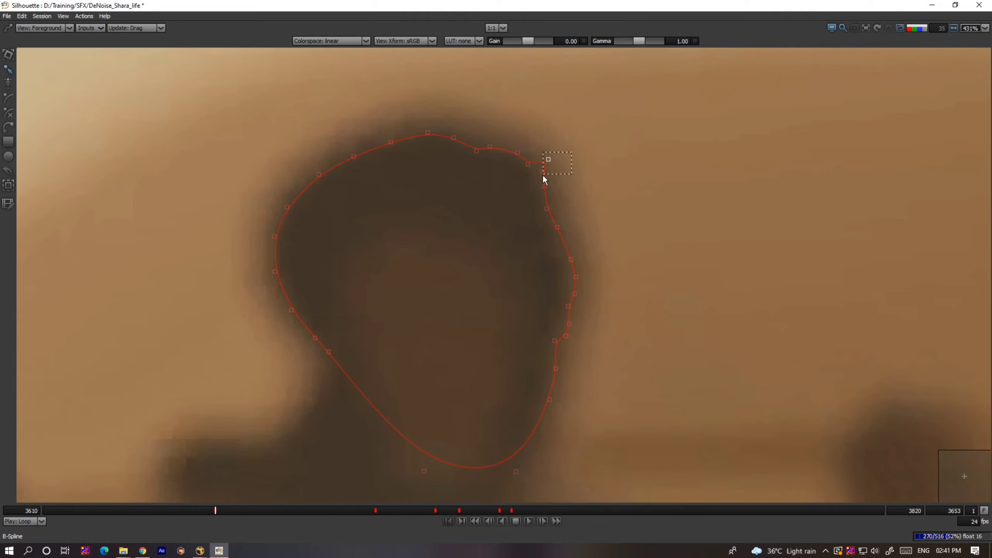
pyautogui.press('Left')
# Nudge the control points along the head shape's right edge left and check the edge with the overlay hidden
pyautogui.scroll(2, 578, 183)
pyautogui.moveTo(631, 197); pyautogui.dragTo(533, 357)
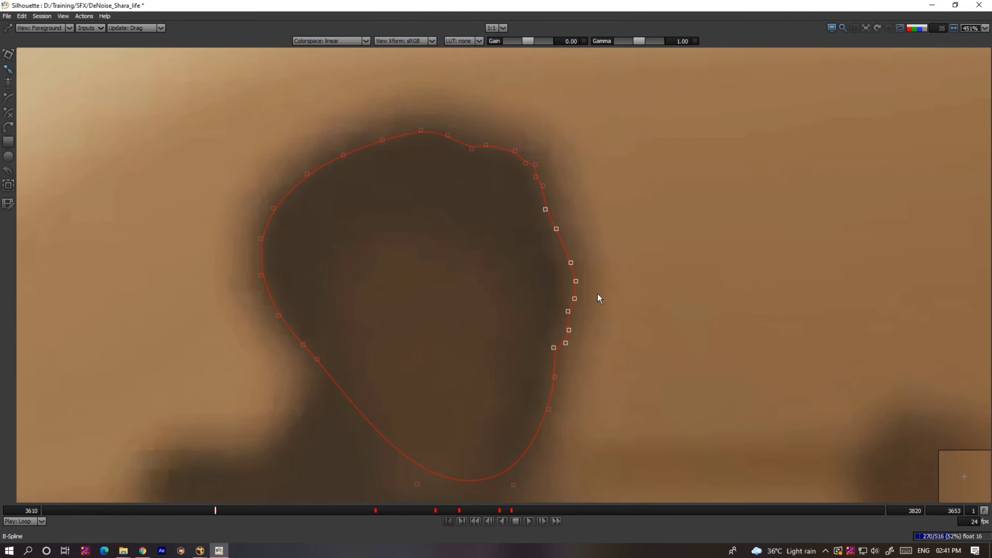
pyautogui.press('Left')
pyautogui.press('Left')
pyautogui.press('Right')
pyautogui.moveTo(567, 203); pyautogui.dragTo(542, 238)
pyautogui.moveTo(577, 251); pyautogui.dragTo(604, 139)
pyautogui.press('o')
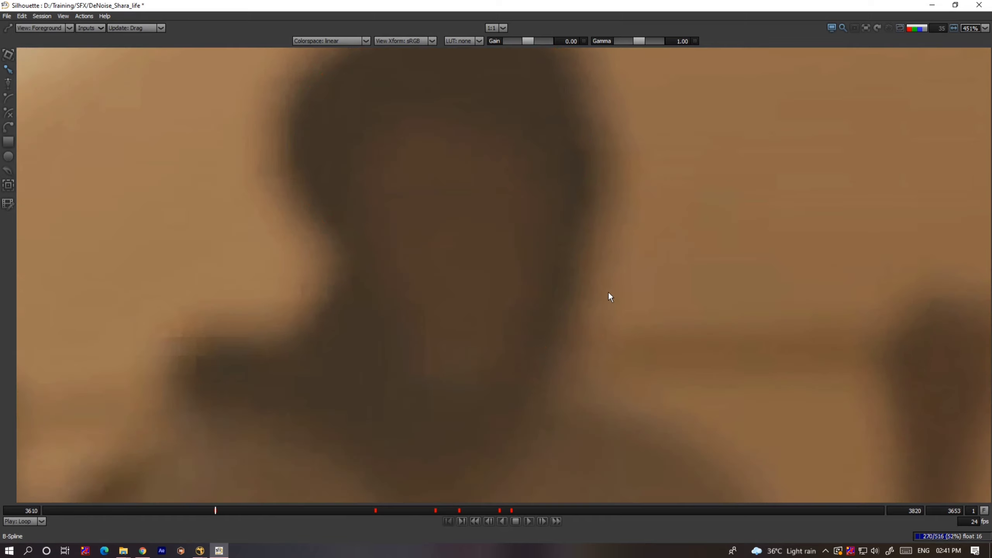
pyautogui.press('o')
pyautogui.press('o')
pyautogui.scroll(2, 551, 204)
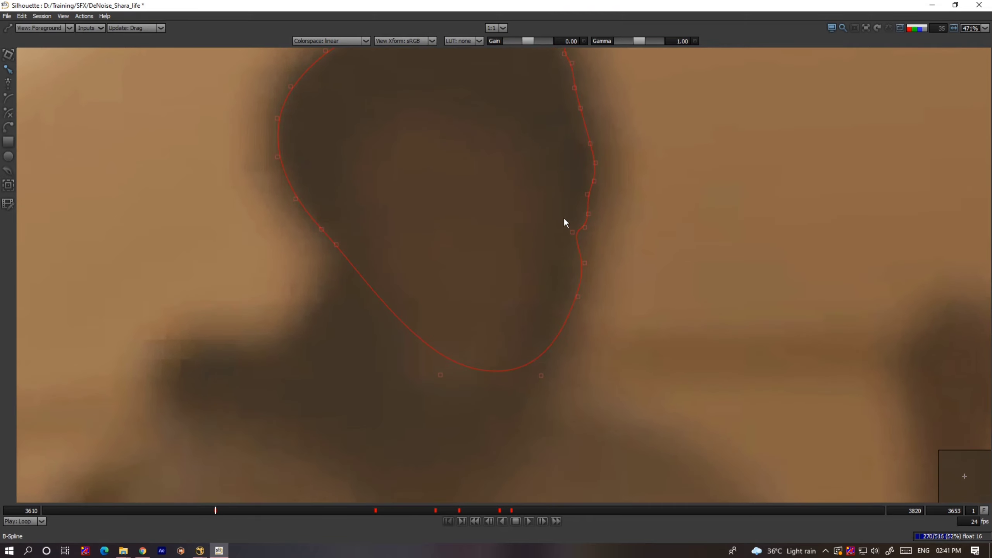
# Move the lower-right and chin control points left and down, and nudge the top-edge point left at frame 3653
pyautogui.moveTo(586, 254); pyautogui.dragTo(418, 418)
pyautogui.press('Left')
pyautogui.press('Left')
pyautogui.press('Left')
pyautogui.press('Left')
pyautogui.press('Down')
pyautogui.press('Down')
pyautogui.press('Down')
pyautogui.scroll(1, 317, 165)
pyautogui.moveTo(323, 187); pyautogui.dragTo(555, 201)
pyautogui.press('Left')
# Compare the head matte in the Output view with the Foreground view at frame 3653, with and without the shape overlay
pyautogui.scroll(-7, 578, 276)
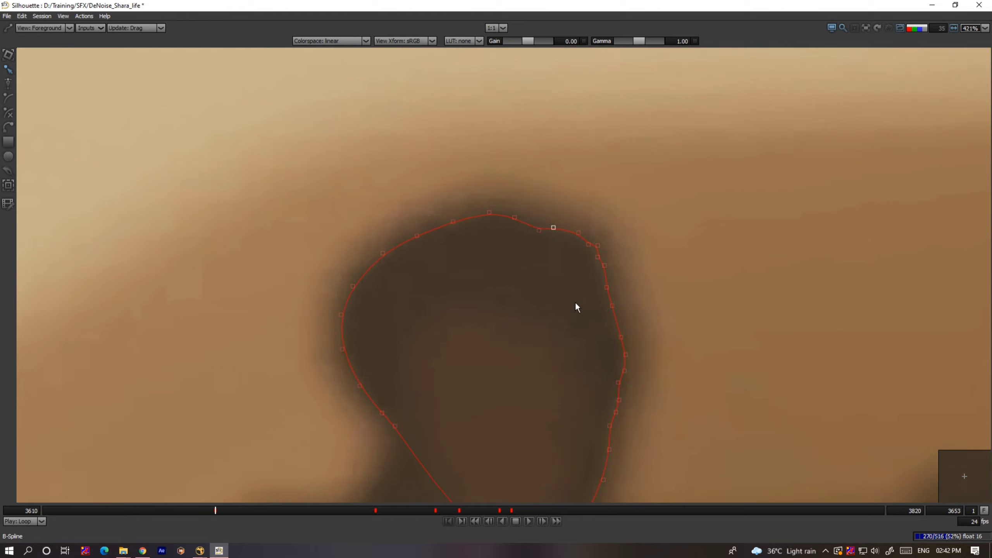
pyautogui.press('3')
pyautogui.scroll(3, 575, 300)
pyautogui.scroll(3, 498, 219)
pyautogui.scroll(-7, 513, 261)
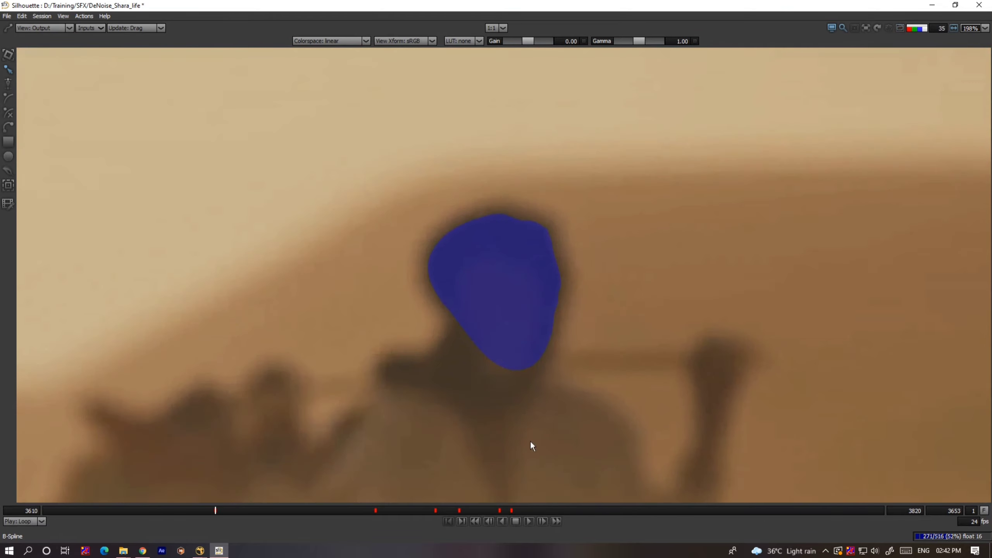
pyautogui.press('1')
pyautogui.press('3')
pyautogui.press('1')
pyautogui.press('3')
pyautogui.scroll(5, 559, 343)
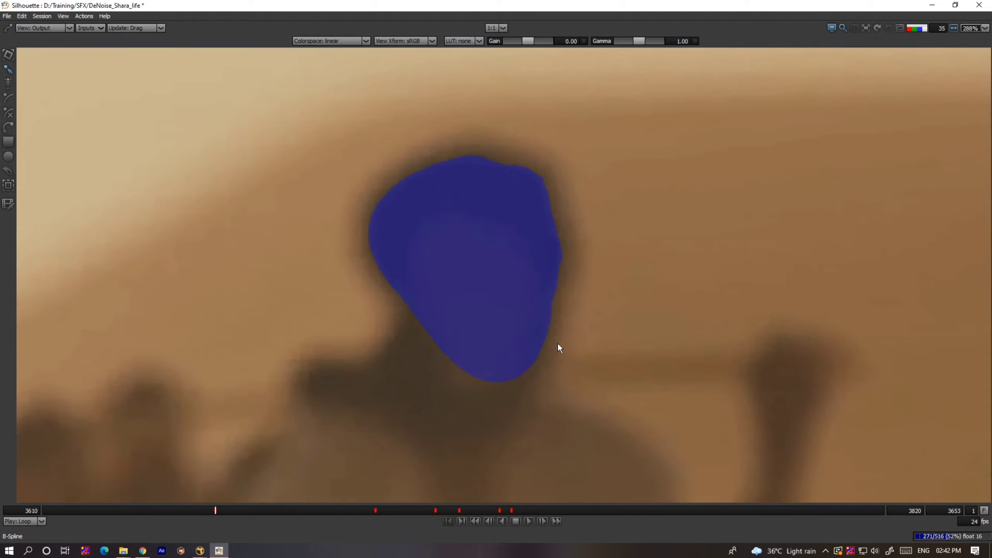
pyautogui.press('1')
pyautogui.press('o')
pyautogui.scroll(1, 566, 317)
pyautogui.press('o')
pyautogui.press('o')
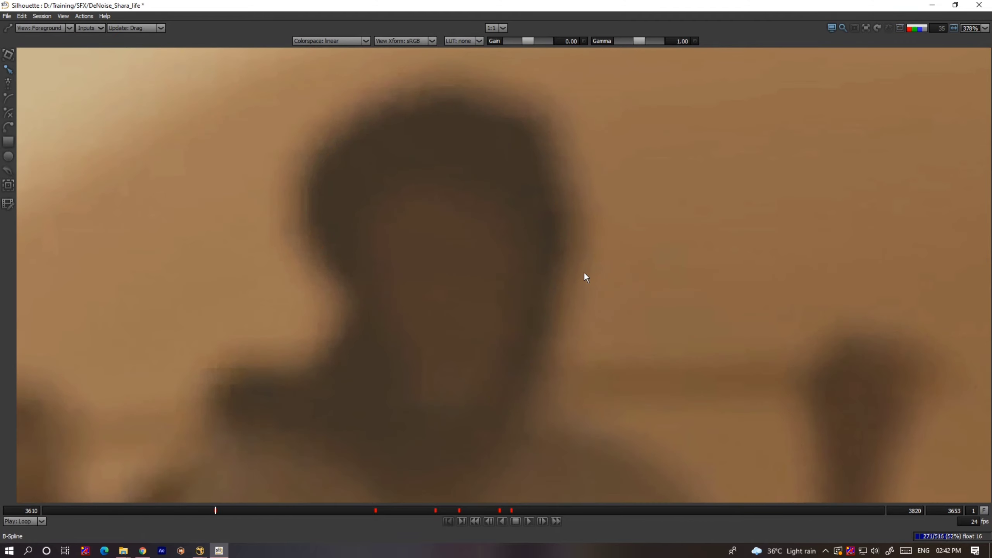
pyautogui.scroll(1, 565, 244)
pyautogui.press('o')
# Nudge the control points just below the shape's upper-right corner left and slightly down at frame 3653
pyautogui.moveTo(597, 150); pyautogui.dragTo(541, 187)
pyautogui.press('Left')
pyautogui.moveTo(562, 145); pyautogui.dragTo(530, 135)
pyautogui.press('Left')
pyautogui.press('Left')
pyautogui.press('Down')
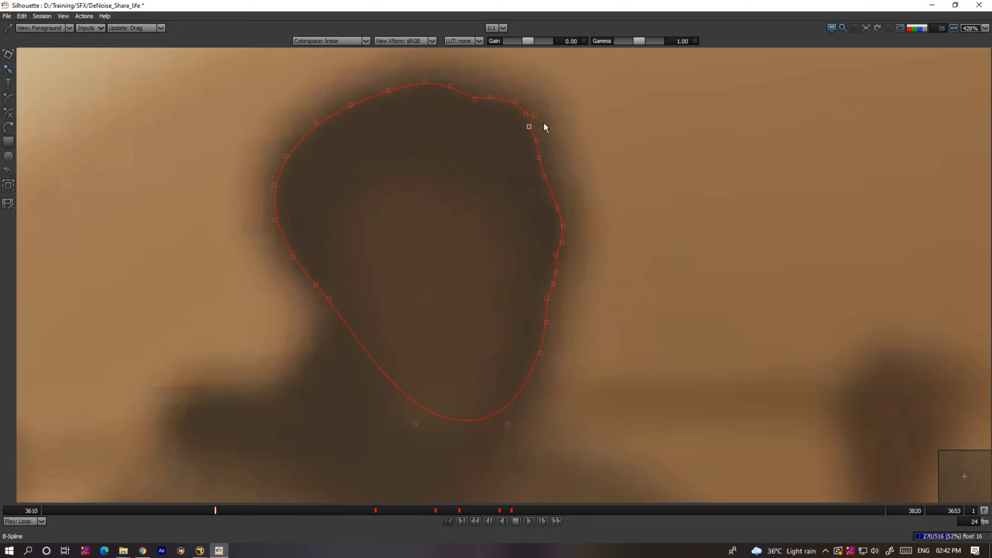
# Shift the top-edge points beside the upper-right corner, and the corner point itself, left at frame 3653
pyautogui.scroll(1, 544, 122)
pyautogui.moveTo(527, 90); pyautogui.dragTo(493, 116)
pyautogui.press('Left')
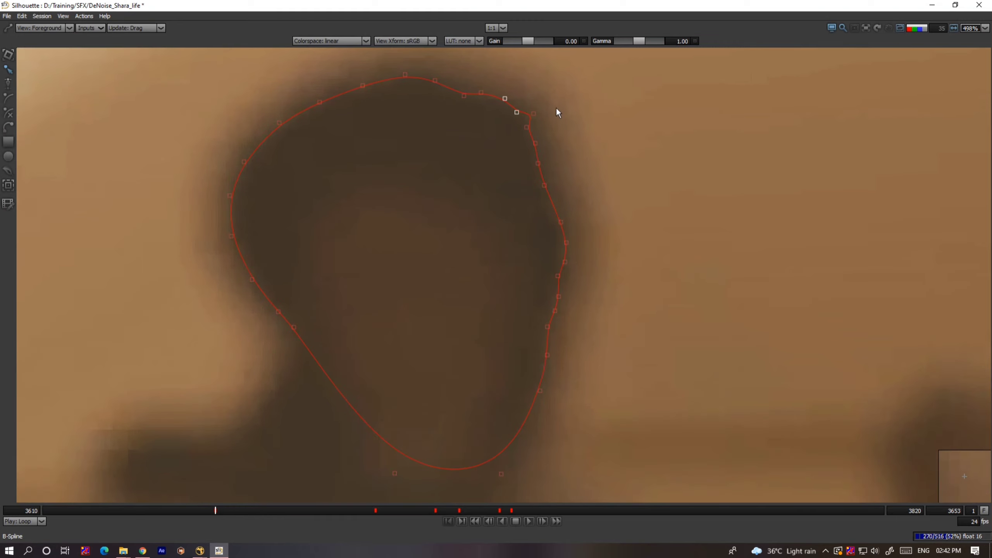
pyautogui.moveTo(555, 107); pyautogui.dragTo(527, 119)
pyautogui.press('Left')
pyautogui.scroll(-3, 534, 141)
pyautogui.scroll(-1, 408, 145)
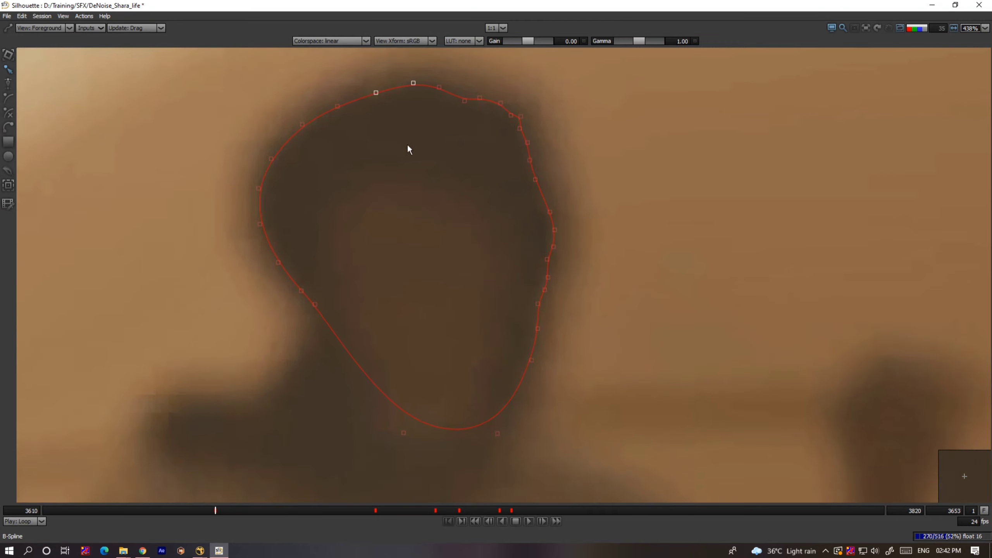
# Check the head shape's left-edge control points and its matte in the Output view at frame 3653
pyautogui.moveTo(259, 98); pyautogui.dragTo(296, 249)
pyautogui.scroll(-4, 379, 273)
pyautogui.moveTo(361, 276); pyautogui.dragTo(300, 313)
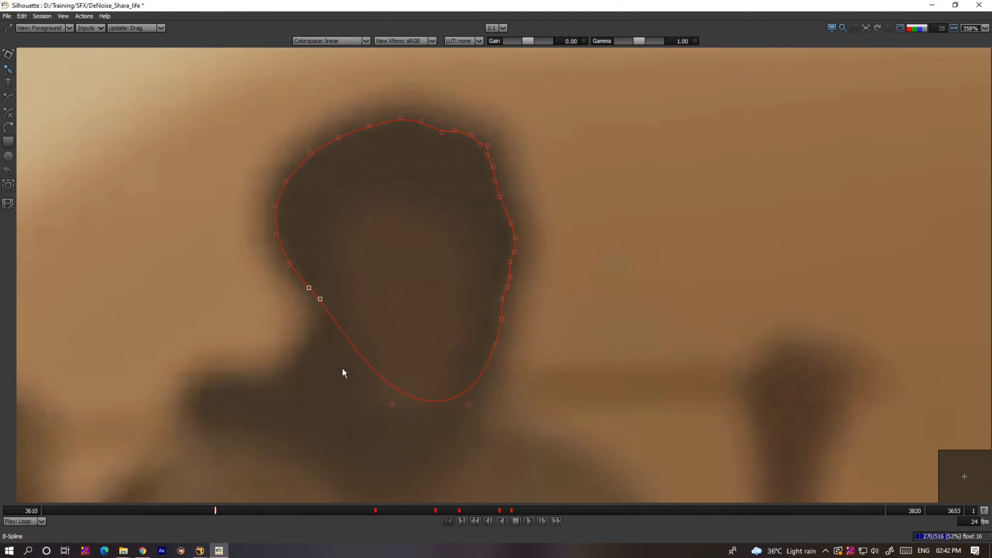
pyautogui.scroll(-4, 363, 392)
pyautogui.press('3')
pyautogui.press('1')
# Go to frame 3675 and nudge the head shape's right-edge control points left to follow the turban's edge
pyautogui.moveTo(231, 511); pyautogui.dragTo(301, 533)
pyautogui.scroll(3, 365, 273)
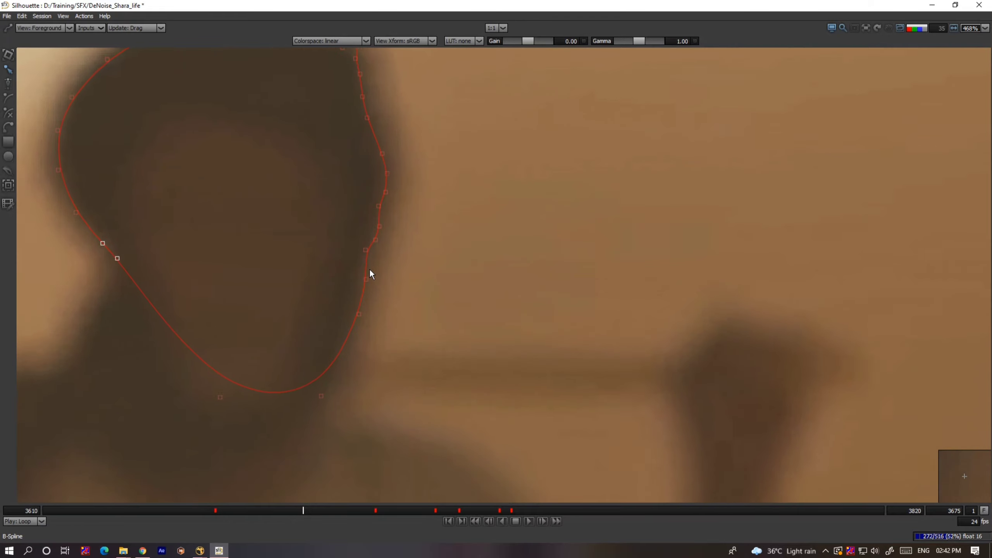
pyautogui.press('Down')
pyautogui.press('Left')
pyautogui.press('Left')
pyautogui.press('Left')
pyautogui.press('Left')
pyautogui.moveTo(407, 175); pyautogui.dragTo(371, 135)
pyautogui.press('Up')
pyautogui.press('Left')
pyautogui.press('Left')
# Raise the control points along the head shape's top and upper-left edge at frame 3675
pyautogui.moveTo(409, 174); pyautogui.dragTo(401, 366)
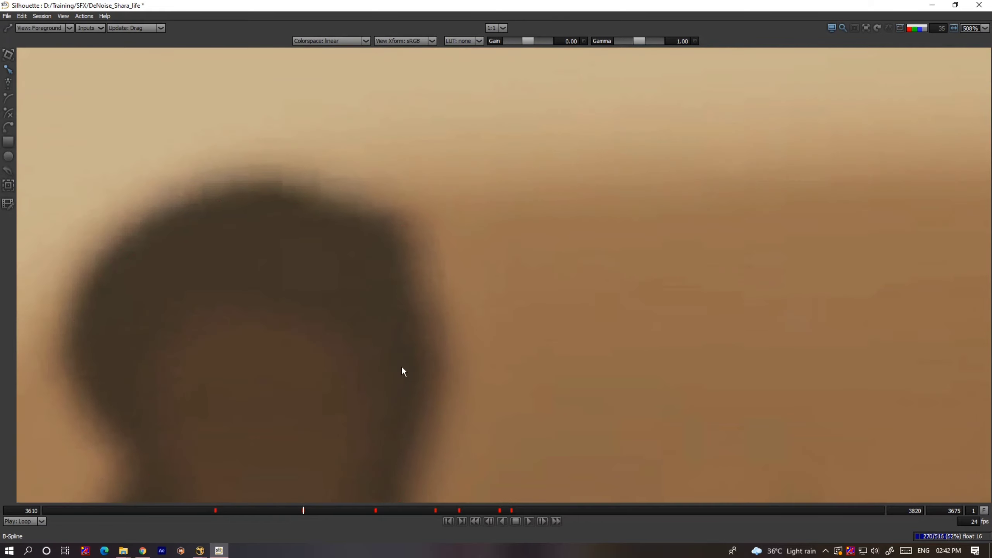
pyautogui.scroll(1, 225, 236)
pyautogui.moveTo(128, 133); pyautogui.dragTo(359, 297)
pyautogui.press('Up')
pyautogui.press('Up')
pyautogui.moveTo(157, 171); pyautogui.dragTo(243, 250)
pyautogui.press('Up')
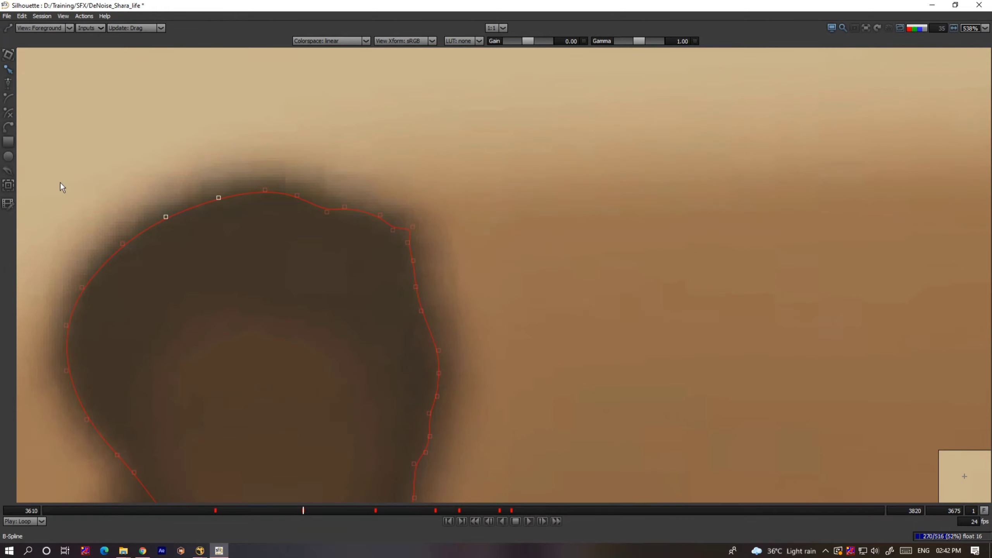
# Nudge the control points along the head shape's left and lower-left edge to the right at frame 3675
pyautogui.moveTo(62, 185); pyautogui.dragTo(160, 336)
pyautogui.moveTo(160, 332); pyautogui.dragTo(226, 207)
pyautogui.moveTo(101, 225); pyautogui.dragTo(235, 371)
pyautogui.moveTo(229, 182); pyautogui.dragTo(104, 353)
pyautogui.press('Right')
pyautogui.press('Right')
pyautogui.press('Right')
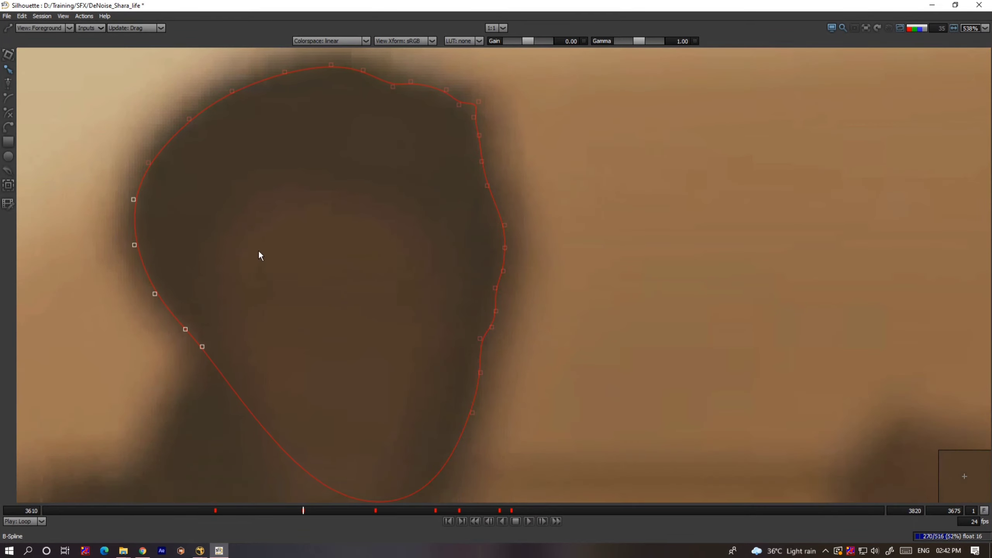
# Move the upper-right corner control points left and lower the top-edge points beside them at frame 3675
pyautogui.moveTo(319, 260); pyautogui.dragTo(302, 388)
pyautogui.click(489, 206)
pyautogui.scroll(1, 488, 206)
pyautogui.moveTo(488, 207); pyautogui.dragTo(412, 273)
pyautogui.press('Left')
pyautogui.press('Left')
pyautogui.moveTo(432, 170); pyautogui.dragTo(368, 225)
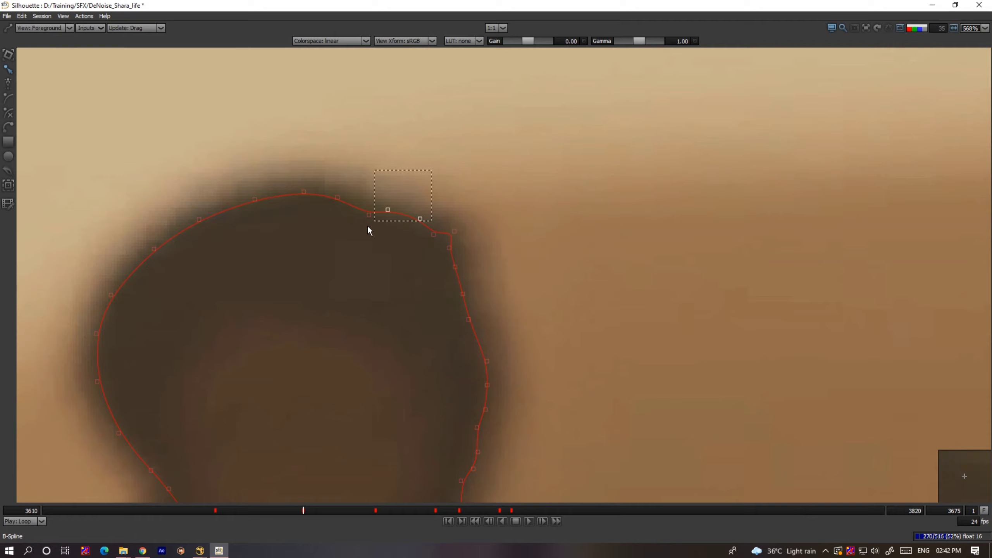
pyautogui.press('Down')
pyautogui.press('Down')
# Nudge the lower-right edge and chin control points left at frame 3675 to match the jawline
pyautogui.moveTo(479, 374); pyautogui.dragTo(473, 182)
pyautogui.press('o')
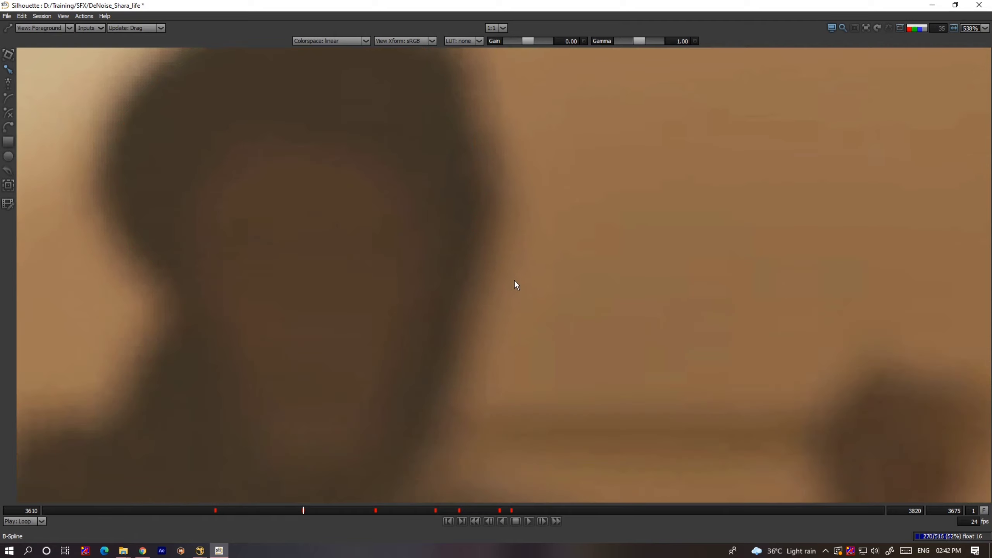
pyautogui.press('o')
pyautogui.moveTo(486, 342); pyautogui.dragTo(394, 414)
pyautogui.press('Left')
pyautogui.press('Right')
pyautogui.moveTo(486, 308); pyautogui.dragTo(425, 353)
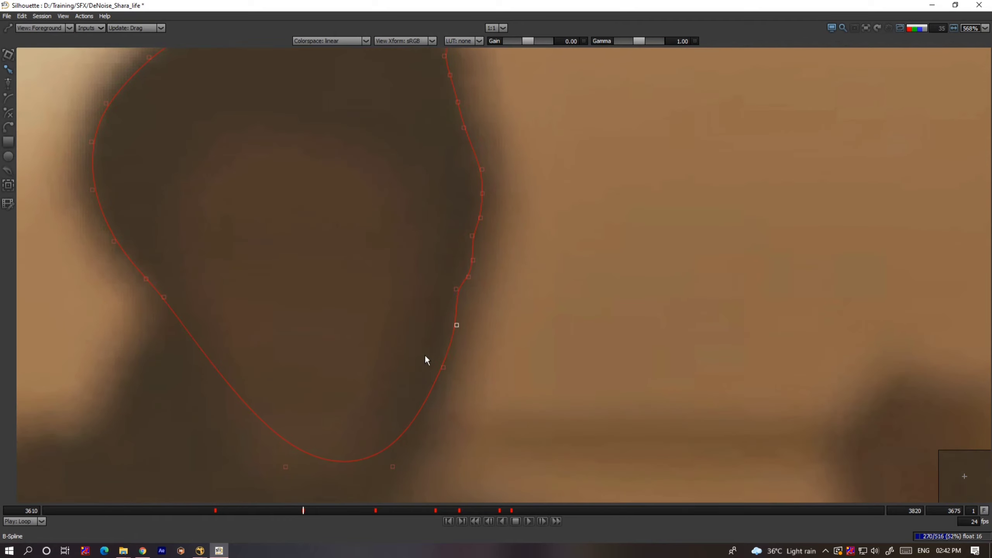
pyautogui.press('Left')
pyautogui.moveTo(489, 344); pyautogui.dragTo(344, 472)
pyautogui.press('Left')
# Go to frame 3610 and transform the head shape, scaling it down, narrowing its right side and extending its bottom slightly
pyautogui.moveTo(491, 404); pyautogui.dragTo(43, 510)
pyautogui.scroll(-2, 381, 446)
pyautogui.moveTo(463, 329); pyautogui.dragTo(448, 215)
pyautogui.scroll(-2, 448, 215)
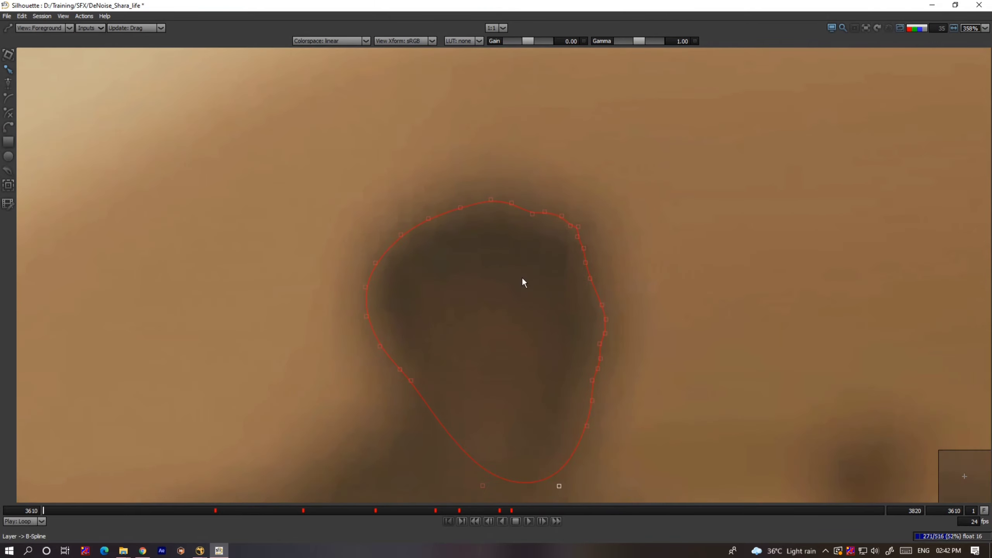
pyautogui.scroll(-4, 489, 283)
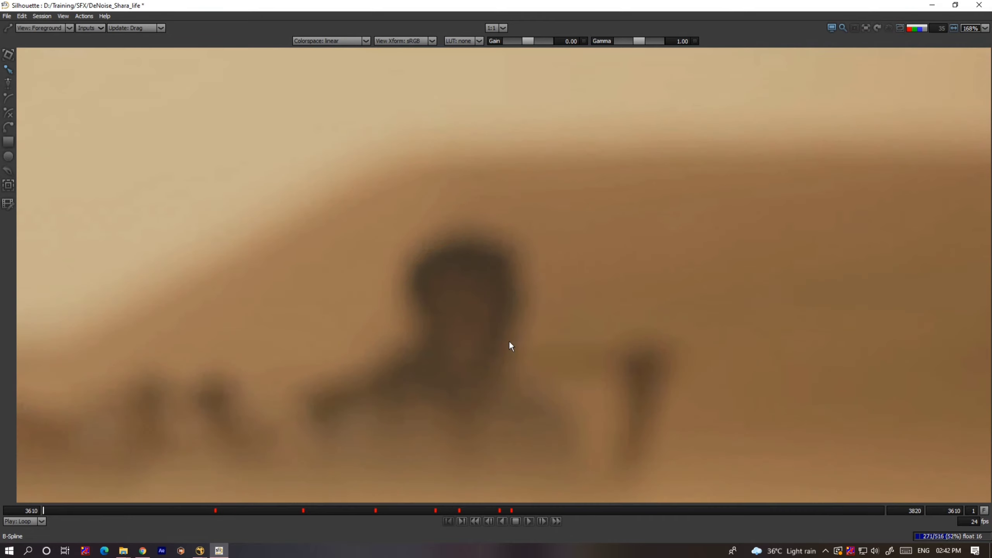
pyautogui.scroll(2, 505, 347)
pyautogui.scroll(1, 497, 383)
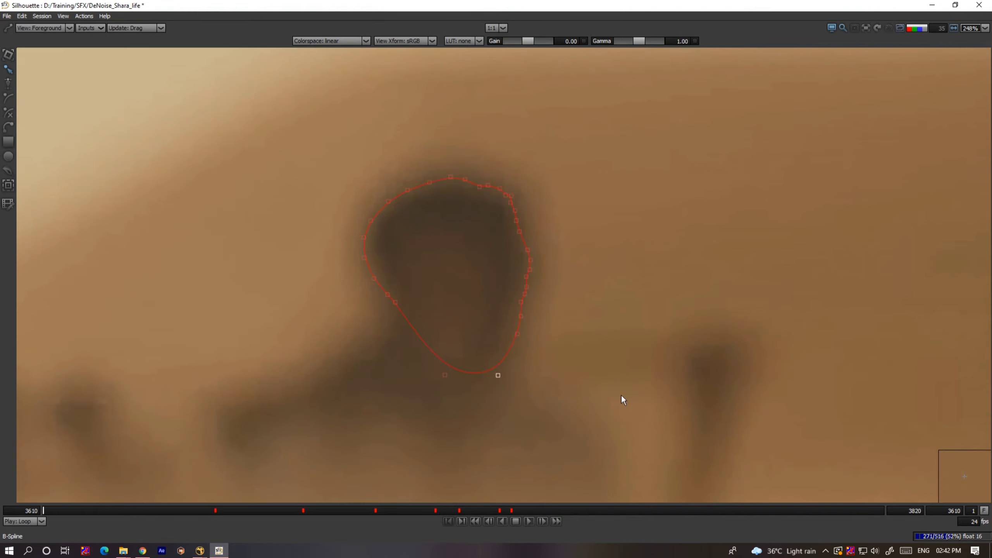
pyautogui.click(11, 57)
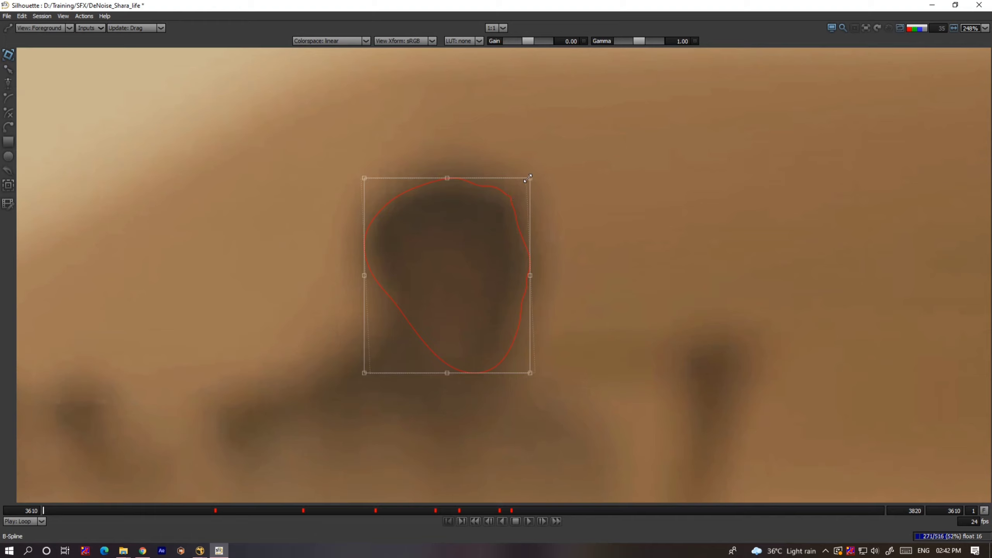
pyautogui.moveTo(529, 179); pyautogui.dragTo(519, 188)
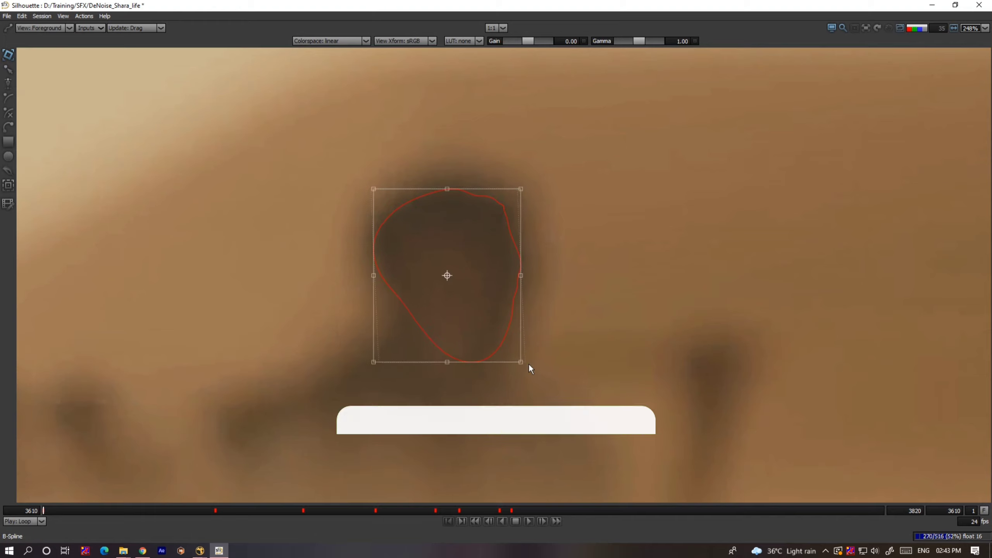
pyautogui.moveTo(521, 361); pyautogui.dragTo(516, 366)
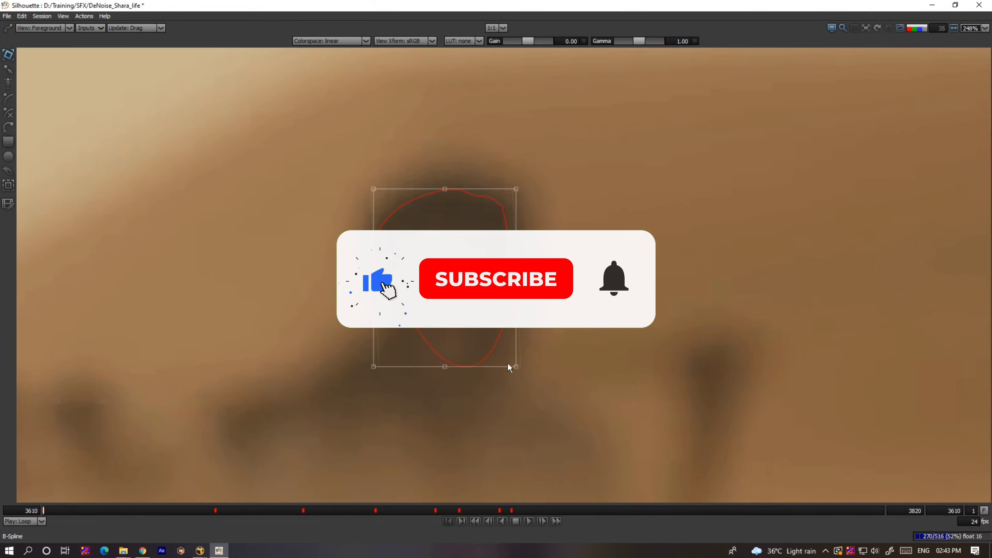
# Adjust the head shape's transform at frame 3610, pulling its left side slightly inward and refining its top corners
pyautogui.moveTo(372, 192); pyautogui.dragTo(378, 183)
pyautogui.click(380, 227)
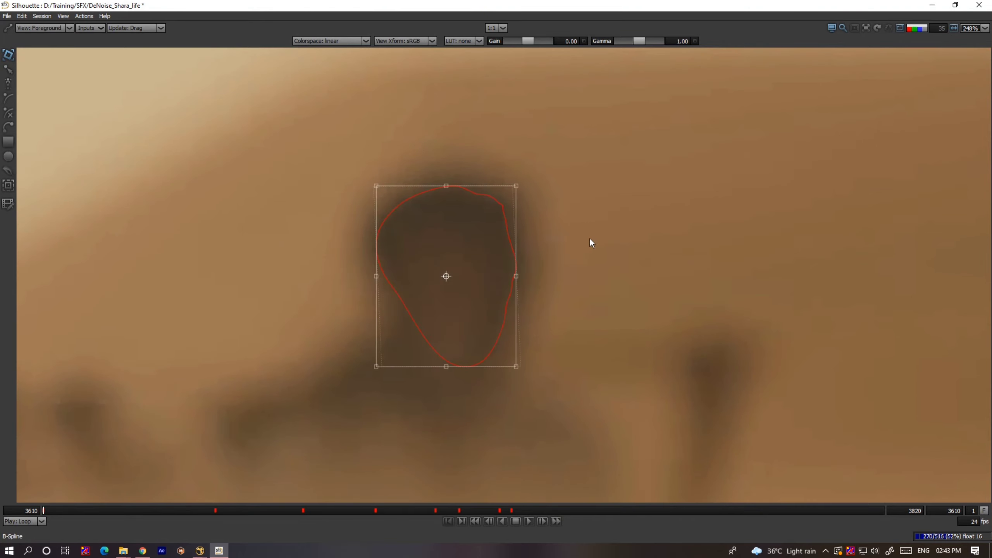
pyautogui.moveTo(519, 187); pyautogui.dragTo(517, 192)
# Nudge the control points along the head shape's lower-right edge and chin down at frame 3610
pyautogui.scroll(5, 404, 313)
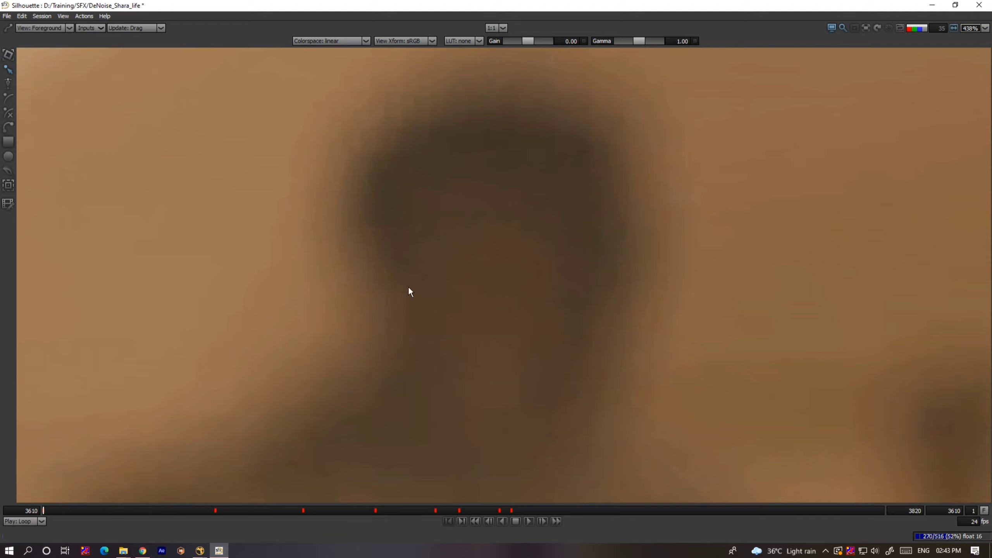
pyautogui.press('q')
pyautogui.moveTo(325, 135); pyautogui.dragTo(483, 340)
pyautogui.moveTo(367, 274); pyautogui.dragTo(468, 313)
pyautogui.moveTo(672, 325); pyautogui.dragTo(382, 434)
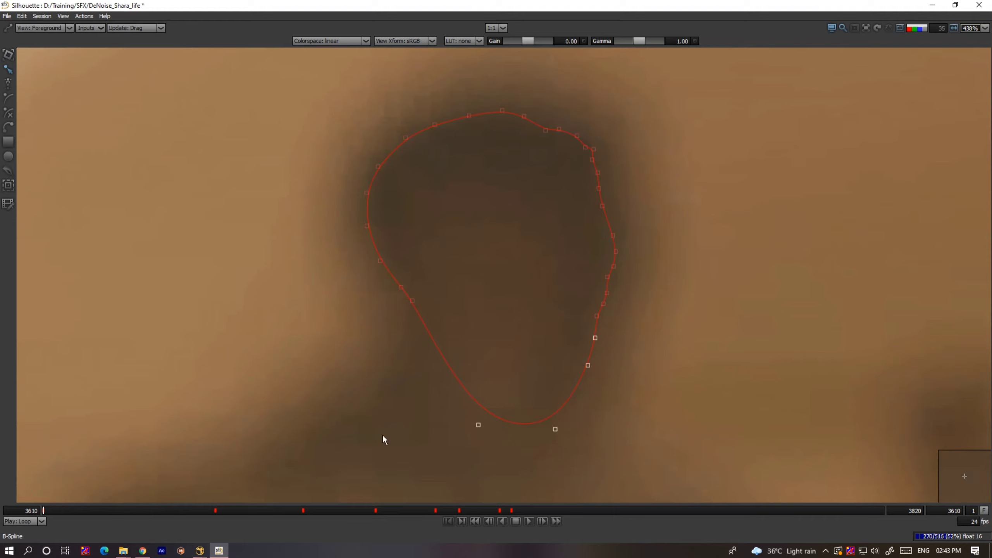
pyautogui.press('q')
pyautogui.press('q')
pyautogui.moveTo(641, 307); pyautogui.dragTo(452, 450)
pyautogui.moveTo(594, 337); pyautogui.dragTo(519, 442)
pyautogui.moveTo(574, 371); pyautogui.dragTo(569, 376)
pyautogui.press('Down')
pyautogui.press('Down')
pyautogui.press('Down')
# Nudge the lower-left chin control point of the head shape down at frame 3610
pyautogui.moveTo(503, 399); pyautogui.dragTo(449, 447)
pyautogui.press('Down')
pyautogui.press('Down')
pyautogui.press('Down')
pyautogui.moveTo(483, 281); pyautogui.dragTo(409, 328)
pyautogui.press('q')
pyautogui.press('q')
# Nudge the control points along the head shape's upper-right corner and right edge left and up at frame 3610
pyautogui.moveTo(595, 166); pyautogui.dragTo(554, 303)
pyautogui.scroll(1, 553, 304)
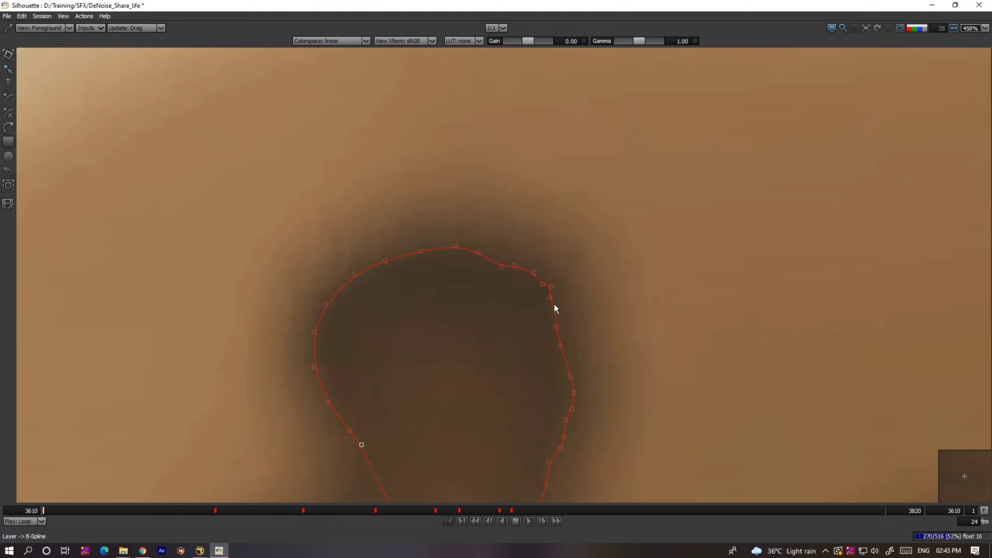
pyautogui.scroll(3, 552, 299)
pyautogui.click(541, 277)
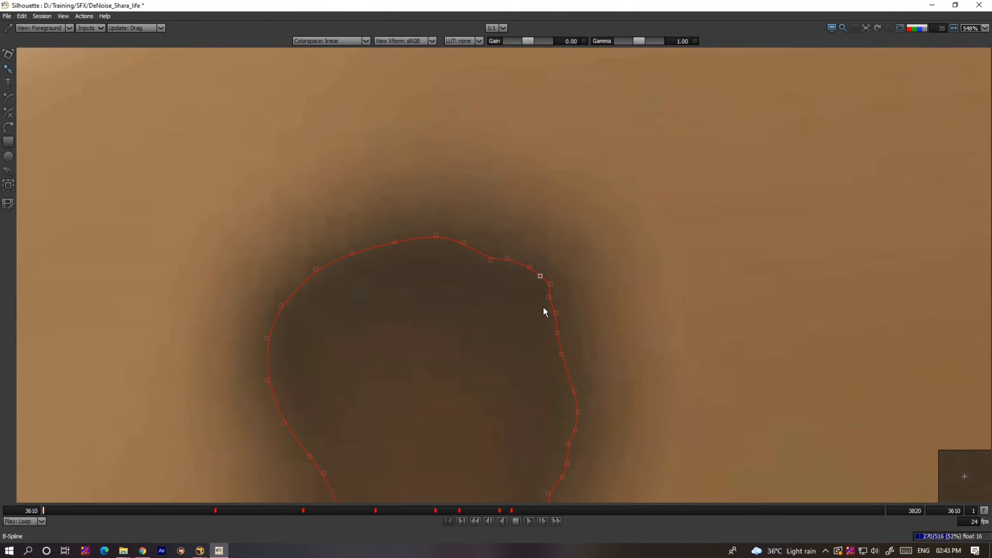
pyautogui.moveTo(596, 411); pyautogui.dragTo(585, 280)
pyautogui.moveTo(621, 221); pyautogui.dragTo(541, 320)
pyautogui.moveTo(566, 280); pyautogui.dragTo(428, 516)
pyautogui.press('Left')
pyautogui.press('Up')
pyautogui.press('Up')
pyautogui.scroll(1, 552, 361)
pyautogui.click(564, 344)
pyautogui.press('o')
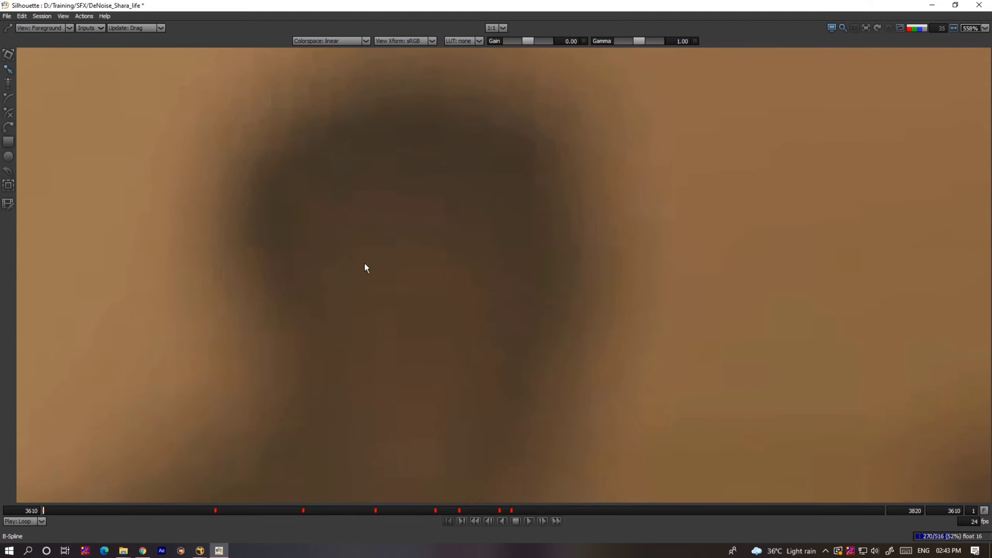
# Nudge the control points along the head shape's top and upper-left edge right and down at frame 3610
pyautogui.press('o')
pyautogui.scroll(1, 379, 186)
pyautogui.moveTo(379, 122); pyautogui.dragTo(458, 185)
pyautogui.press('Right')
pyautogui.press('Down')
pyautogui.moveTo(313, 175); pyautogui.dragTo(234, 283)
pyautogui.press('Right')
pyautogui.press('Down')
# Nudge the control points along the head shape's left and lower-left edge right and slightly up at frame 3610
pyautogui.moveTo(270, 142); pyautogui.dragTo(447, 383)
pyautogui.press('Right')
pyautogui.moveTo(327, 280); pyautogui.dragTo(115, 473)
pyautogui.scroll(-4, 283, 399)
pyautogui.press('Right')
pyautogui.press('Up')
pyautogui.moveTo(412, 302); pyautogui.dragTo(389, 200)
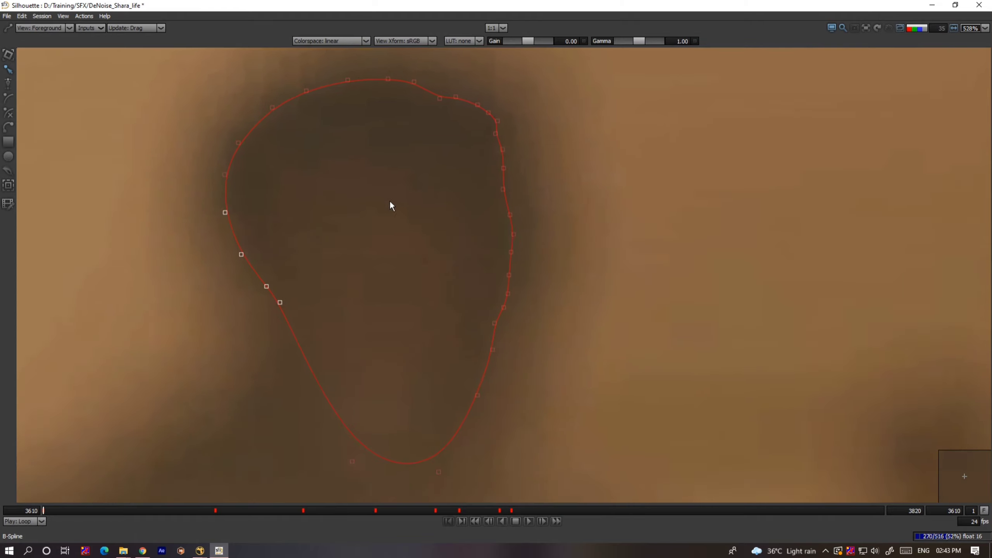
# Compare the head outline with the footage and nudge its left-edge control points slightly down and right at frame 3610
pyautogui.press('o')
pyautogui.scroll(-18, 462, 424)
pyautogui.press('o')
pyautogui.press('o')
pyautogui.press('o')
pyautogui.press('o')
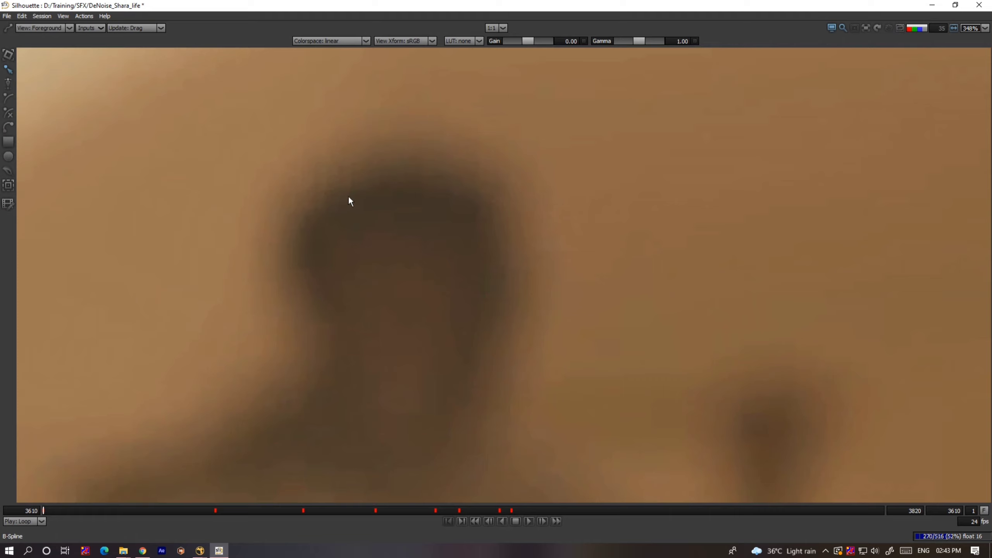
pyautogui.press('o')
pyautogui.moveTo(306, 168); pyautogui.dragTo(191, 438)
pyautogui.press('Down')
pyautogui.press('Down')
pyautogui.moveTo(387, 225); pyautogui.dragTo(253, 337)
pyautogui.press('Right')
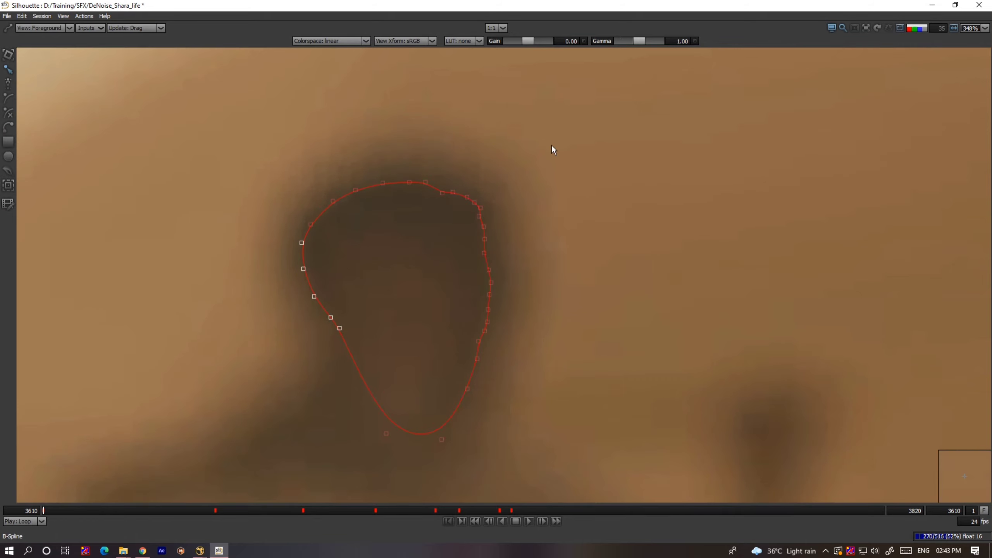
# Try nudging the head shape's chin and lower-right control points left at frame 3610
pyautogui.press('o')
pyautogui.scroll(2, 492, 193)
pyautogui.press('o')
pyautogui.moveTo(464, 172); pyautogui.dragTo(442, 196)
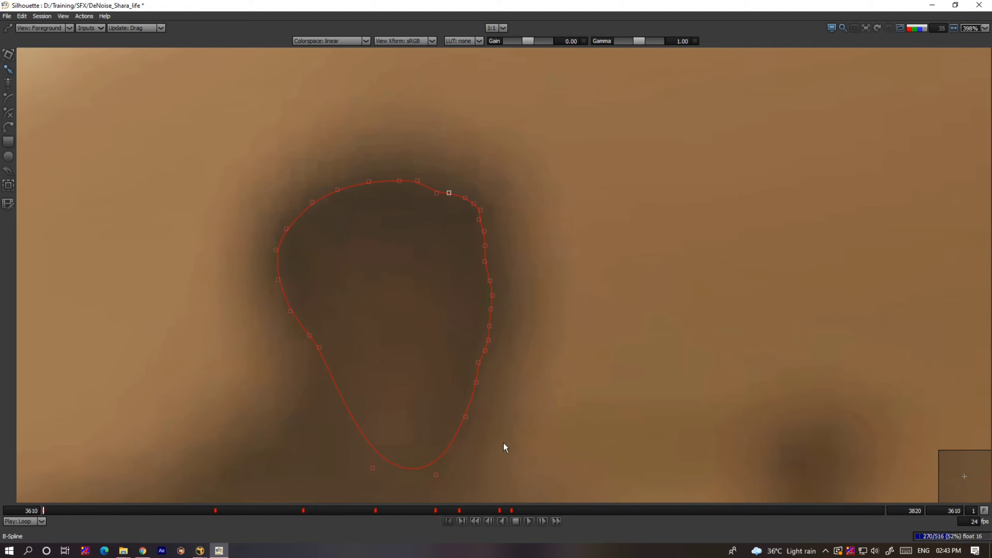
pyautogui.press('o')
pyautogui.press('o')
pyautogui.moveTo(503, 399); pyautogui.dragTo(347, 542)
pyautogui.press('Left')
pyautogui.press('Left')
pyautogui.press('Right')
pyautogui.press('Right')
pyautogui.moveTo(525, 361); pyautogui.dragTo(442, 416)
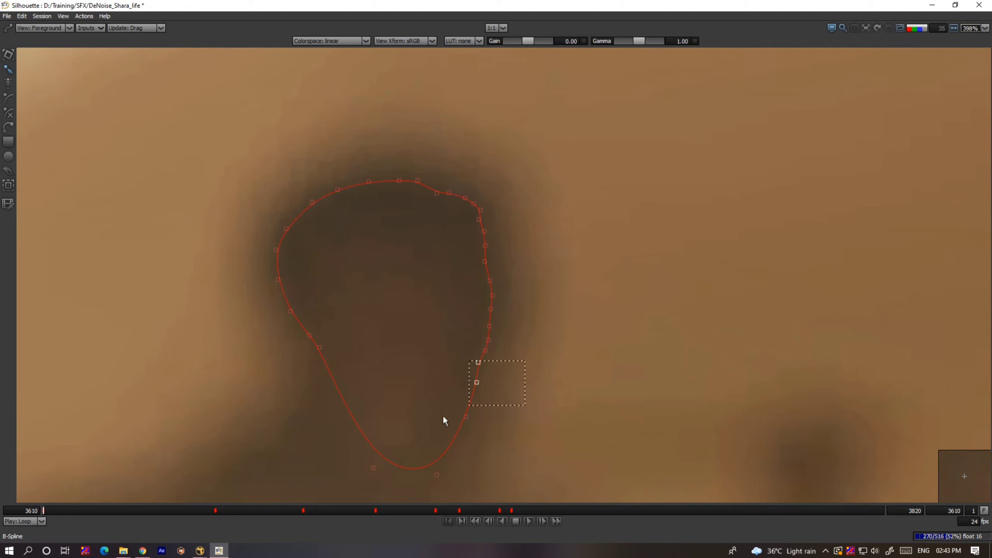
pyautogui.scroll(-1, 485, 370)
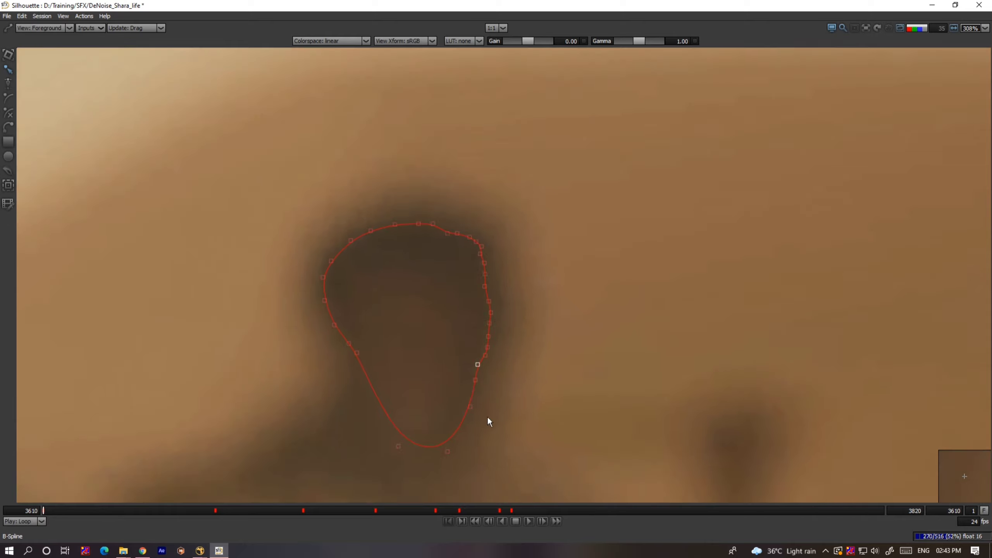
pyautogui.moveTo(481, 469); pyautogui.dragTo(454, 326)
# View the output overlay, scrub through the frames to check the head matte, and return to the foreground view at frame 3610
pyautogui.scroll(-4, 454, 327)
pyautogui.press('3')
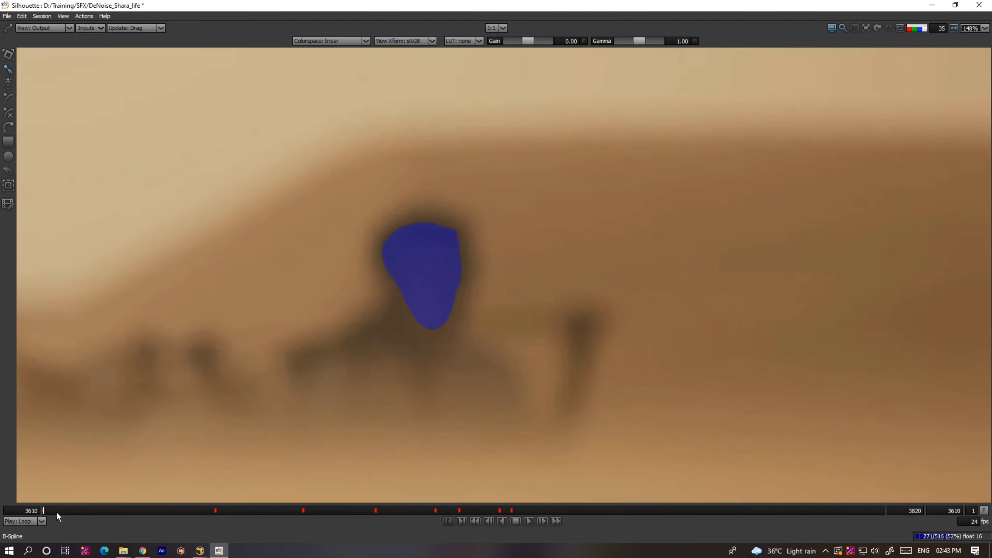
pyautogui.moveTo(56, 511); pyautogui.dragTo(295, 557)
pyautogui.scroll(-3, 300, 392)
pyautogui.moveTo(300, 392); pyautogui.dragTo(295, 354)
pyautogui.press('1')
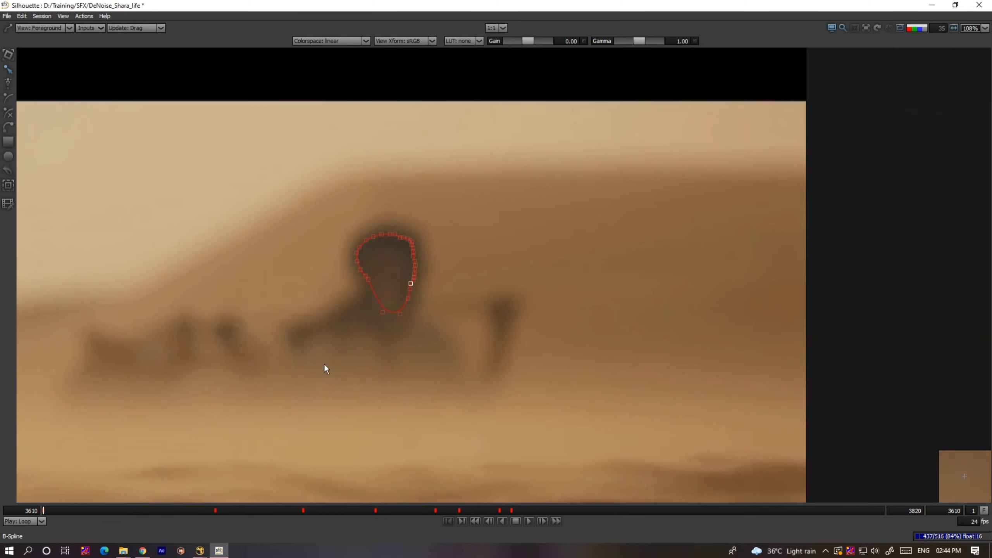
pyautogui.moveTo(202, 510); pyautogui.dragTo(44, 525)
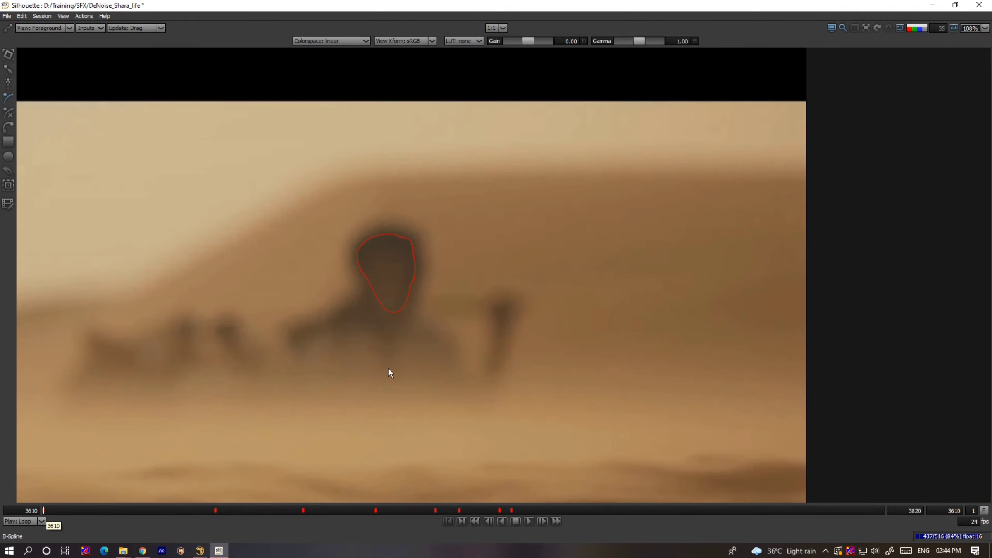
# Go to frame 3724 and draw a closed B-spline around the walker's shoulder stick, from one raised hand to the other
pyautogui.moveTo(228, 510); pyautogui.dragTo(499, 528)
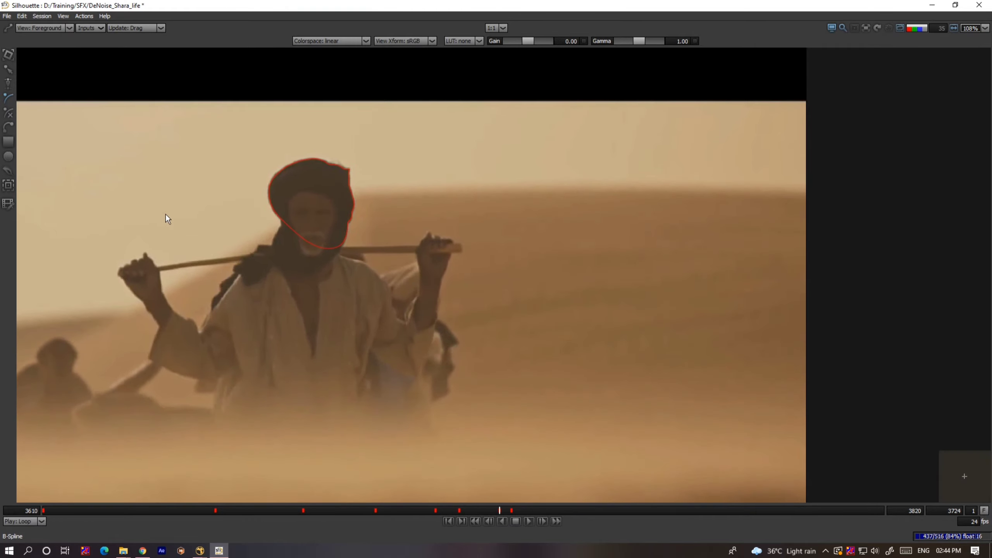
pyautogui.scroll(6, 165, 214)
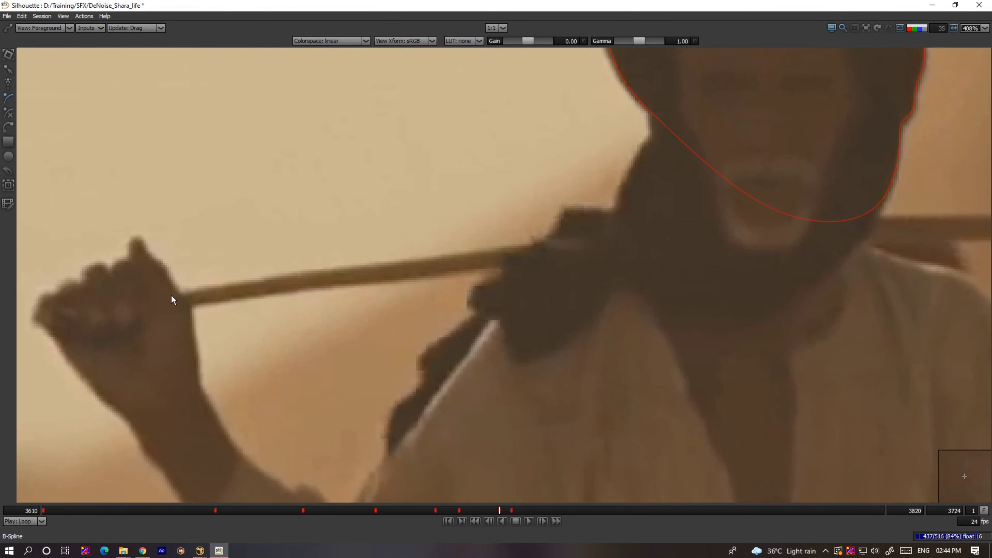
pyautogui.click(434, 258)
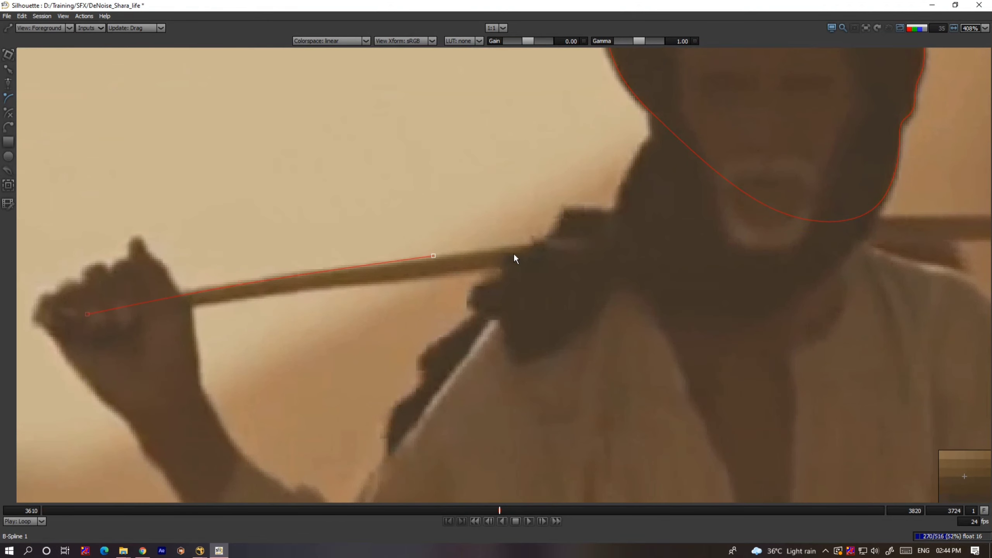
pyautogui.click(686, 237)
pyautogui.moveTo(609, 233); pyautogui.dragTo(215, 237)
pyautogui.click(345, 227)
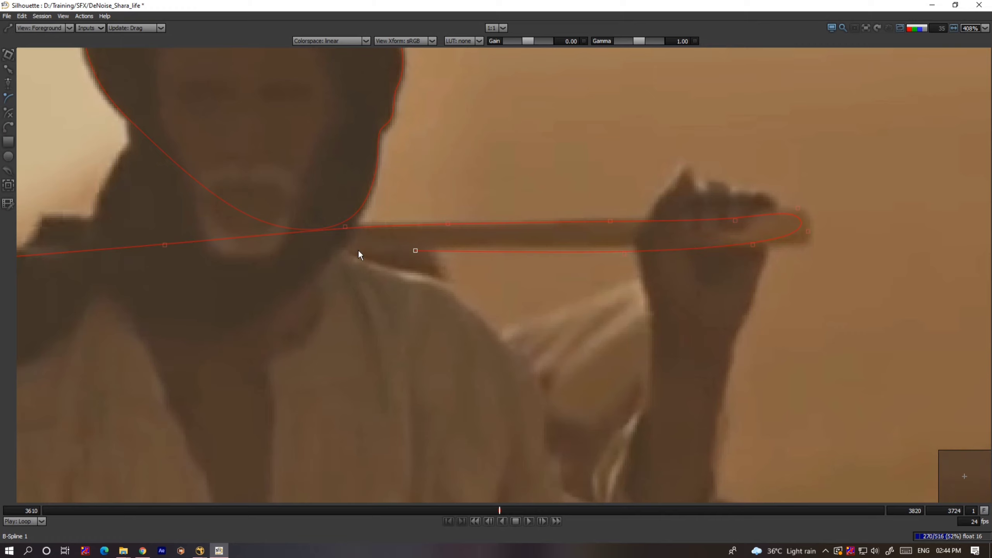
pyautogui.moveTo(181, 285); pyautogui.dragTo(665, 179)
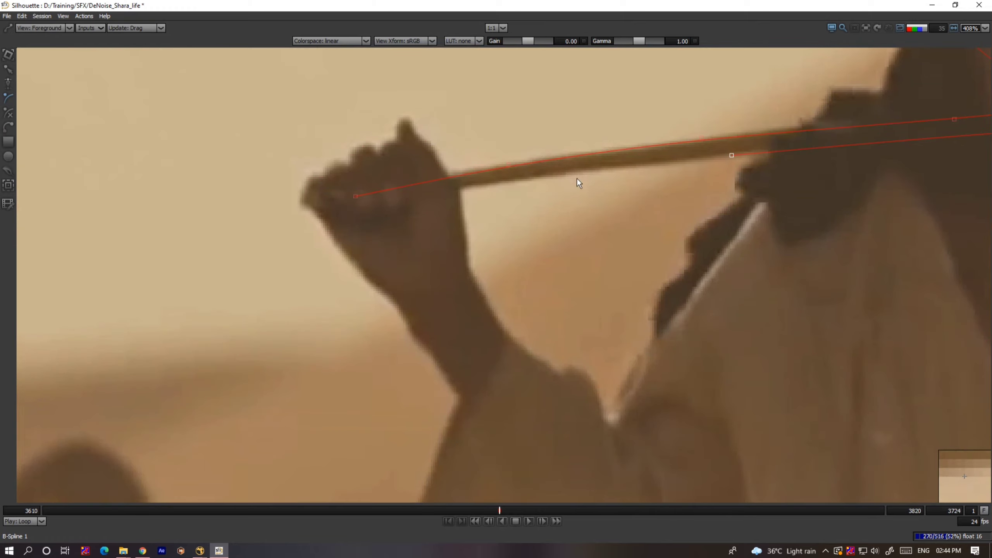
pyautogui.click(355, 196)
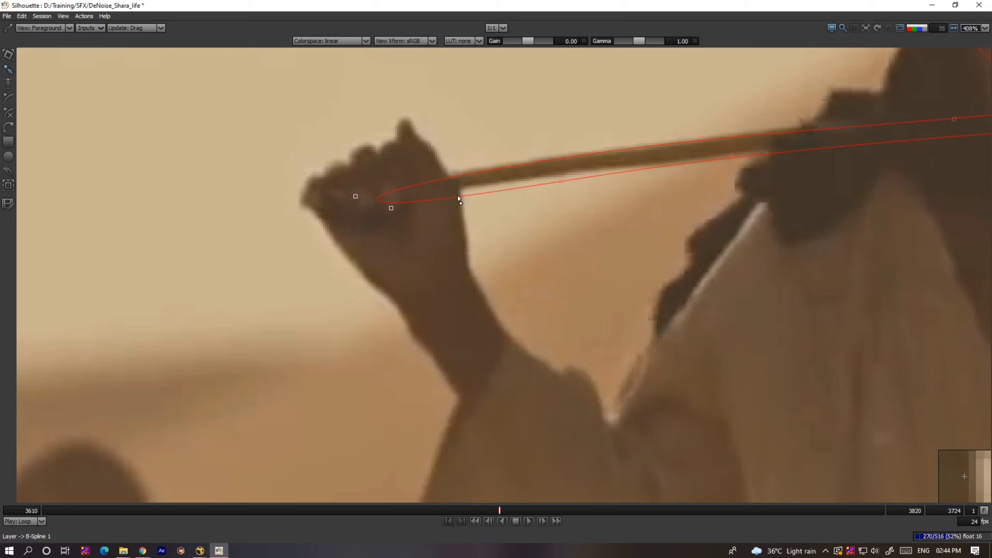
# Pull the stick shape's lower-edge points near the left-side hand up to the underside of the stick
pyautogui.moveTo(460, 200); pyautogui.dragTo(455, 184)
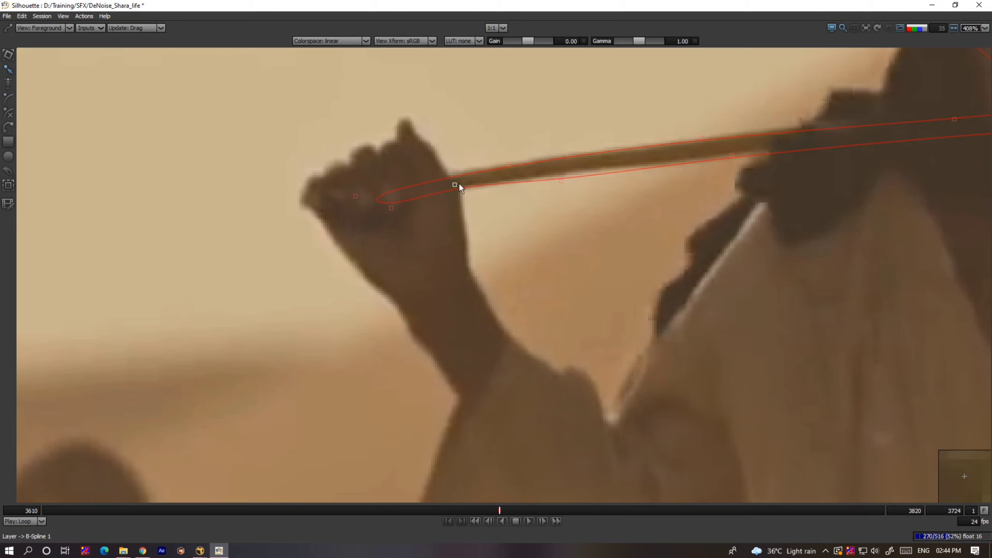
pyautogui.moveTo(561, 181); pyautogui.dragTo(563, 172)
pyautogui.moveTo(730, 178); pyautogui.dragTo(476, 227)
pyautogui.scroll(1, 413, 191)
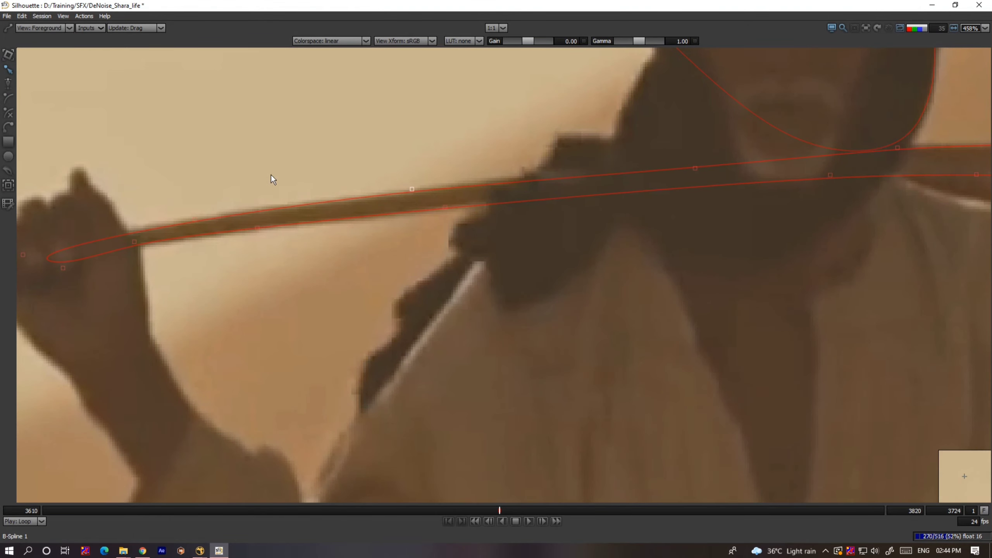
# Move the stick shape's end points inside the left-side hand up and inward to follow the stick's angle
pyautogui.moveTo(114, 219); pyautogui.dragTo(146, 247)
pyautogui.moveTo(49, 200); pyautogui.dragTo(109, 291)
pyautogui.moveTo(146, 289); pyautogui.dragTo(163, 295)
pyautogui.moveTo(150, 249); pyautogui.dragTo(248, 352)
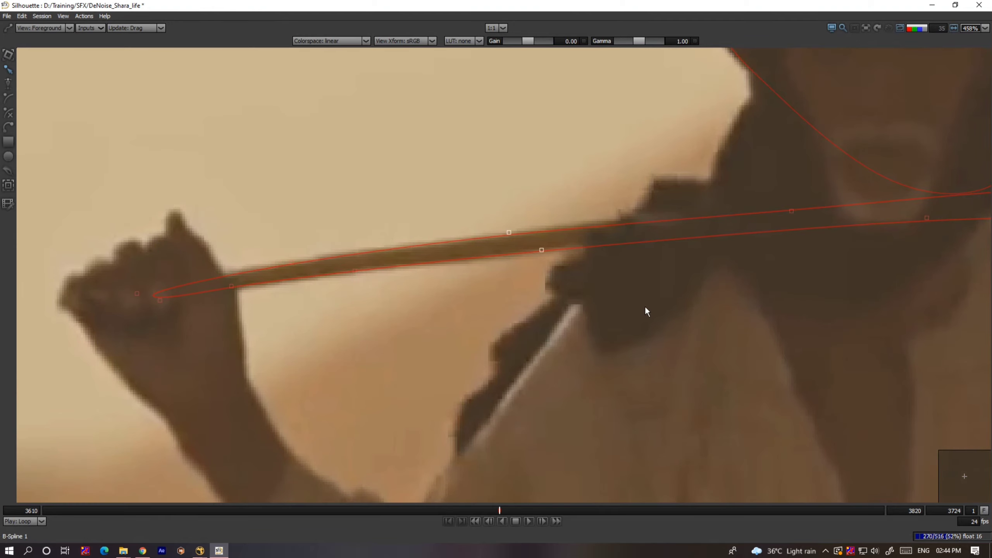
# Insert a control point on the stick's lower edge over the dark scarf and adjust the lower-edge point beneath the chin
pyautogui.moveTo(645, 305); pyautogui.dragTo(626, 304)
pyautogui.moveTo(580, 188); pyautogui.dragTo(733, 282)
pyautogui.moveTo(739, 171); pyautogui.dragTo(680, 333)
pyautogui.click(756, 304)
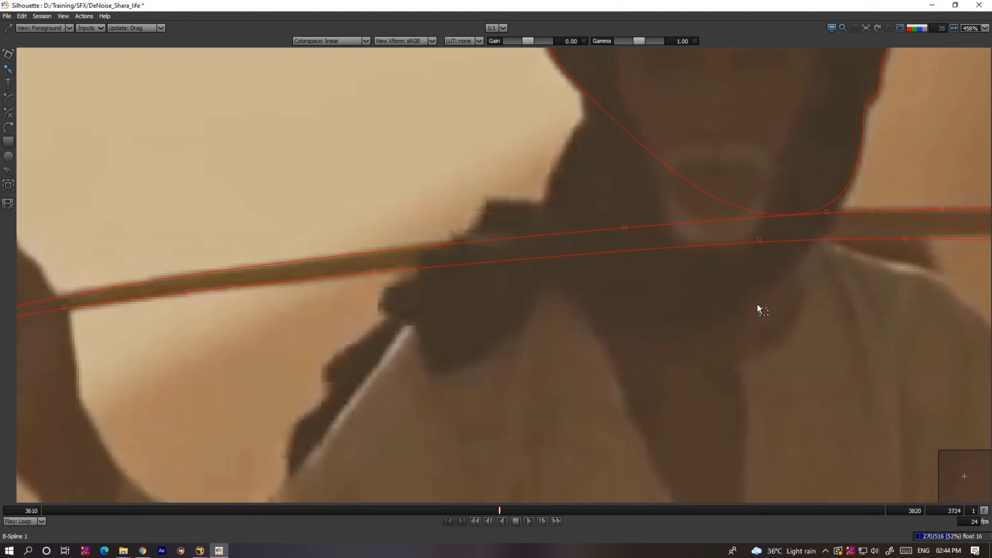
pyautogui.press('Up')
pyautogui.press('Up')
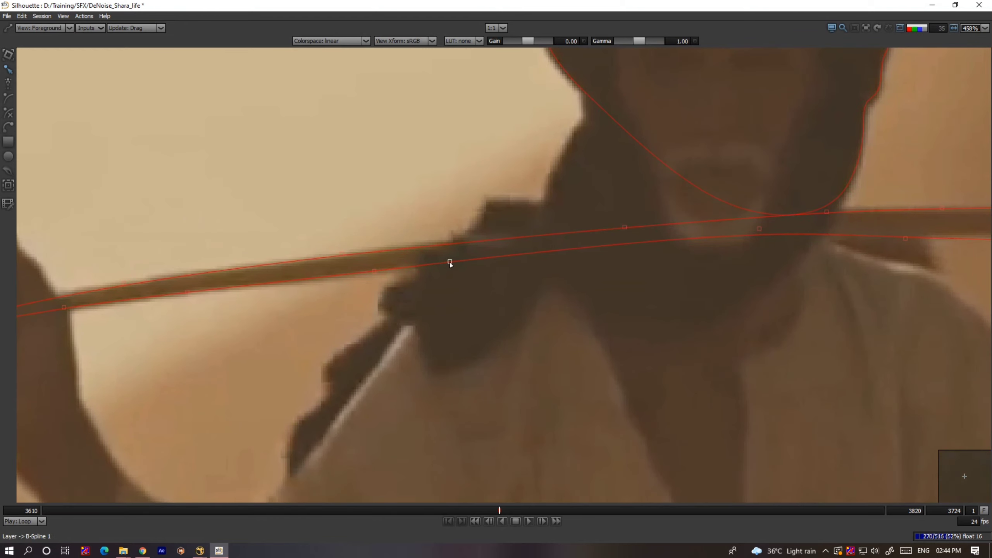
pyautogui.click(450, 261)
pyautogui.moveTo(773, 208); pyautogui.dragTo(774, 208)
pyautogui.moveTo(759, 228); pyautogui.dragTo(765, 235)
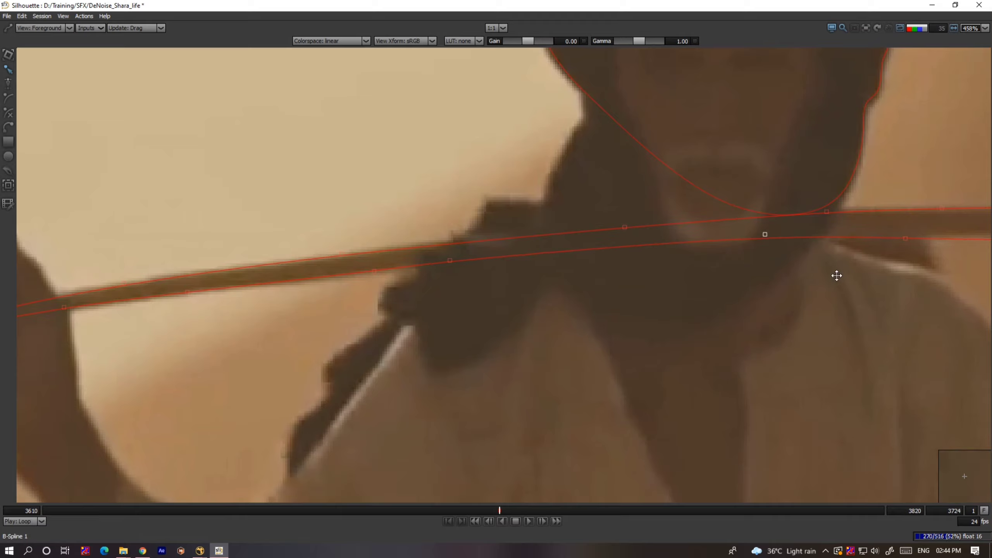
# Nudge the stick shape's lower-edge point beside the right-side hand up to the stick's underside
pyautogui.moveTo(837, 275); pyautogui.dragTo(284, 367)
pyautogui.press('Up')
pyautogui.press('Up')
pyautogui.press('Up')
pyautogui.press('Up')
pyautogui.press('Up')
pyautogui.press('Up')
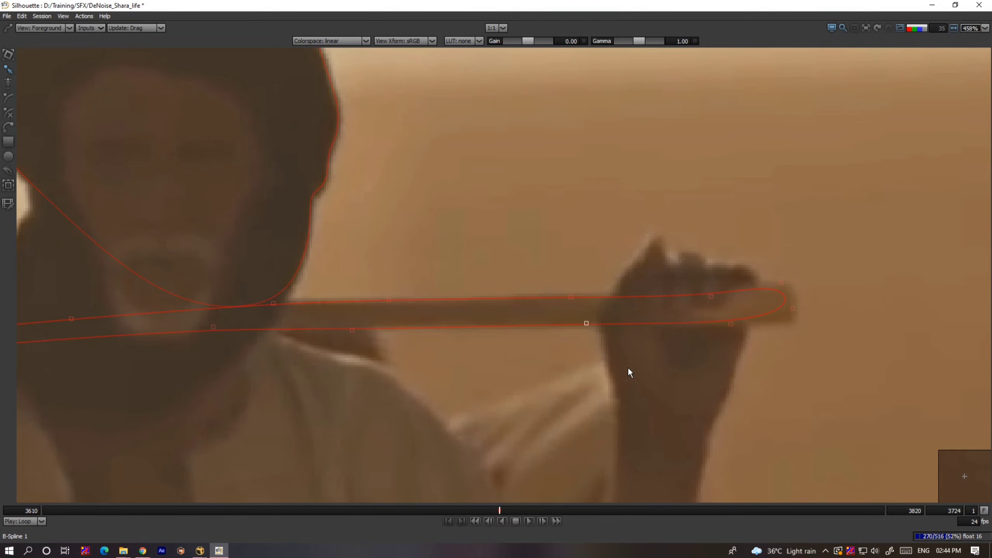
# Reshape the stick outline's right end by extending and squaring its end points to fit the tip beyond the hand
pyautogui.moveTo(764, 274); pyautogui.dragTo(826, 339)
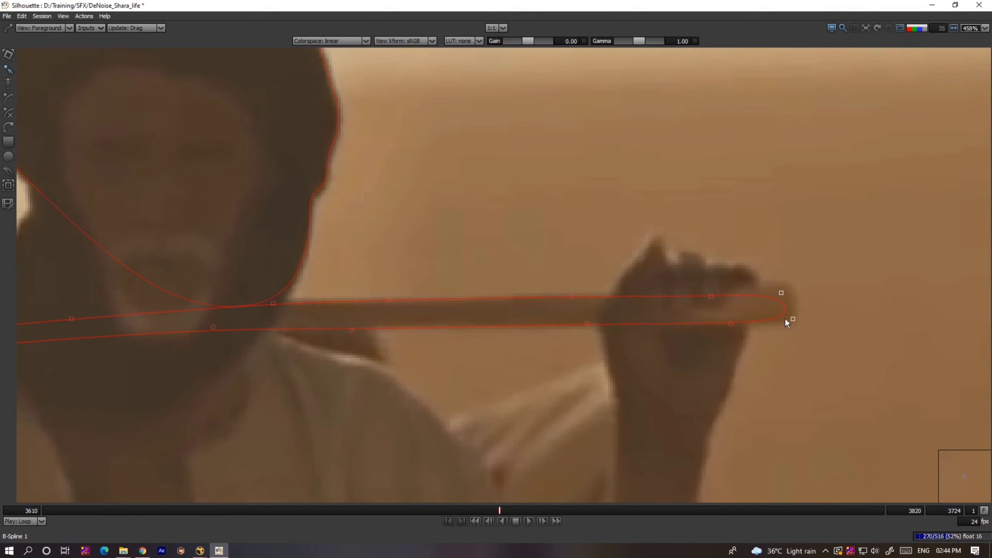
pyautogui.moveTo(807, 243); pyautogui.dragTo(654, 313)
pyautogui.scroll(1, 313, 323)
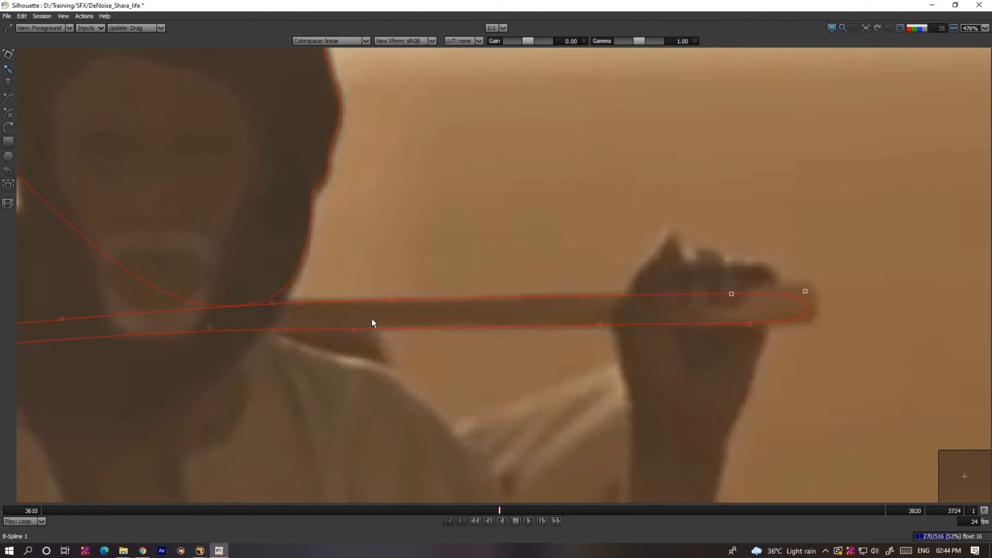
pyautogui.moveTo(162, 327); pyautogui.dragTo(161, 322)
pyautogui.scroll(-7, 188, 368)
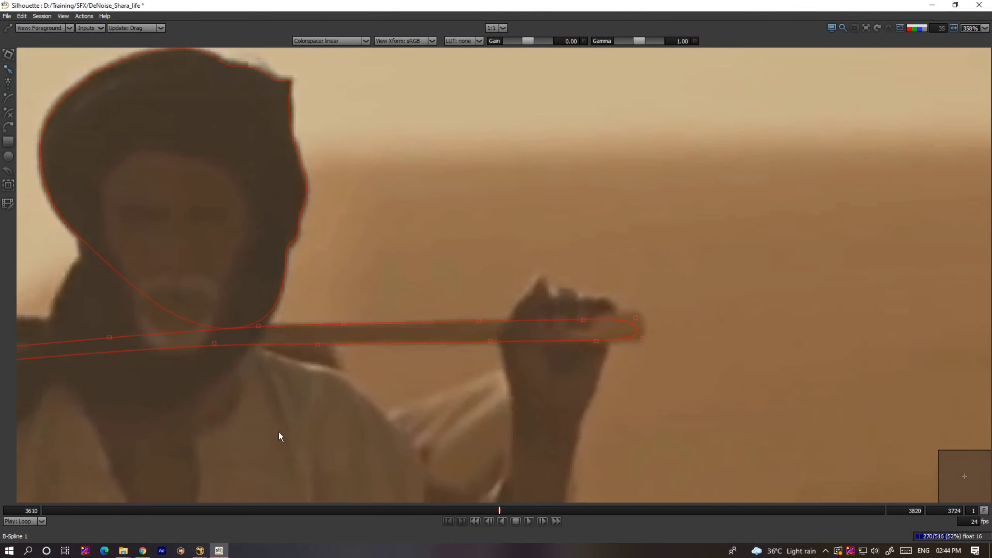
# Check the stick matte along its full length, comparing the output overlay with the foreground view at frame 3724
pyautogui.moveTo(465, 429); pyautogui.dragTo(531, 333)
pyautogui.press('3')
pyautogui.moveTo(169, 376); pyautogui.dragTo(733, 290)
pyautogui.scroll(-6, 706, 322)
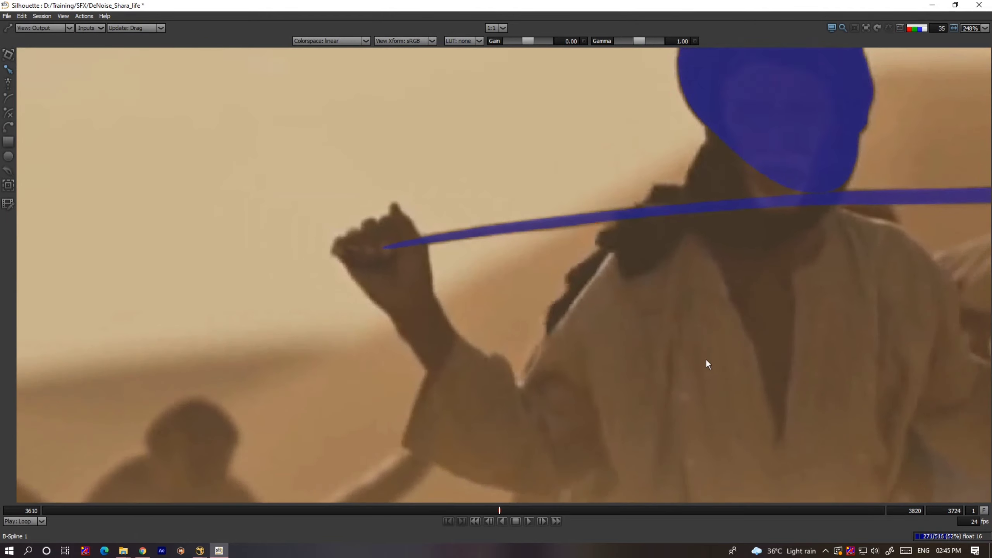
pyautogui.press('1')
pyautogui.press('3')
pyautogui.press('1')
# At frame 3610, transform the stick shape by reducing its height and tilting its right end upward to match the blurred stick
pyautogui.scroll(-10, 513, 478)
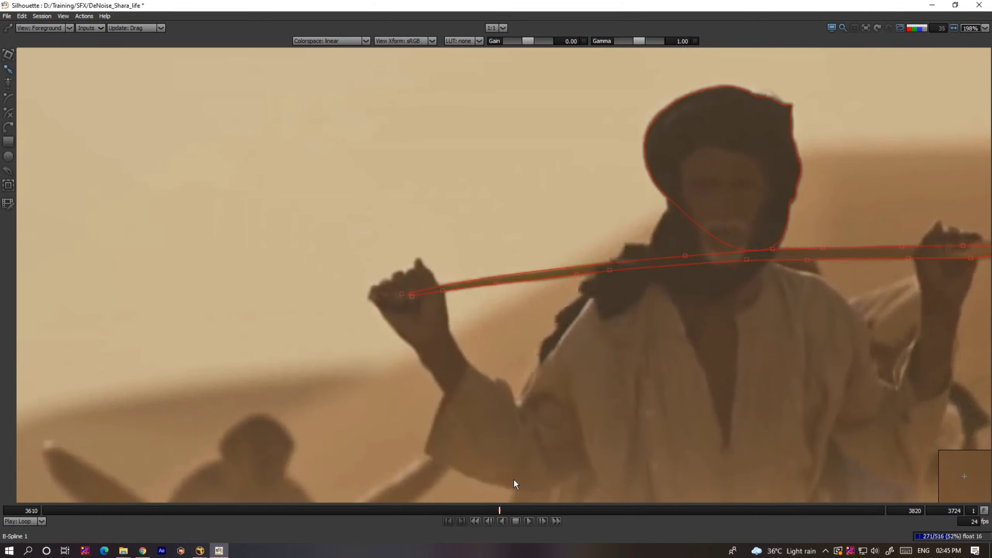
pyautogui.moveTo(511, 509); pyautogui.dragTo(43, 510)
pyautogui.moveTo(654, 347); pyautogui.dragTo(391, 242)
pyautogui.scroll(4, 598, 232)
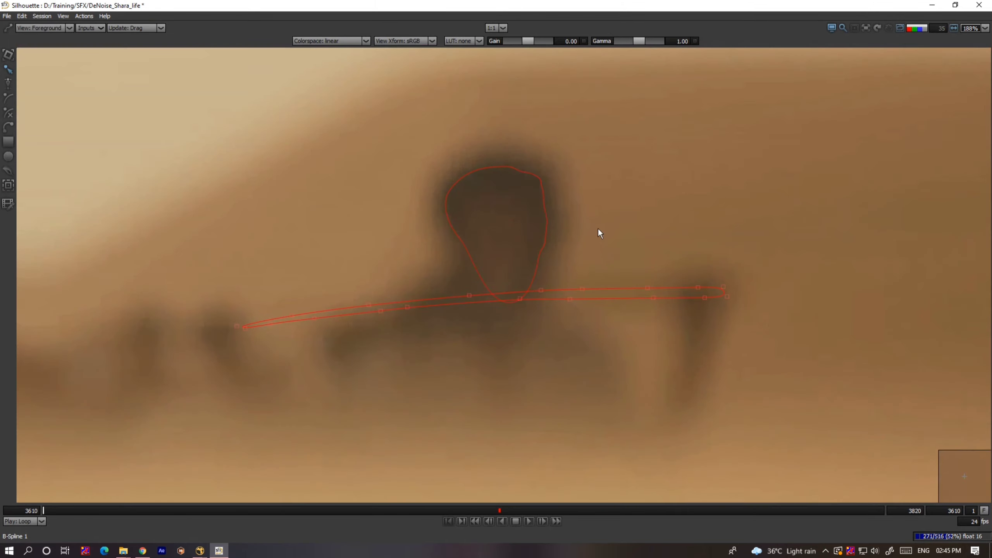
pyautogui.click(9, 55)
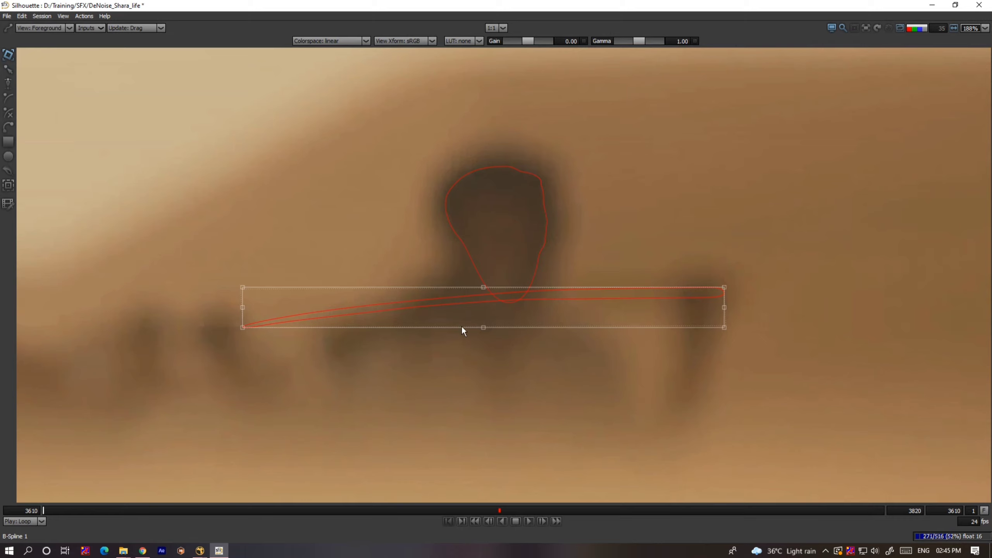
pyautogui.press('3')
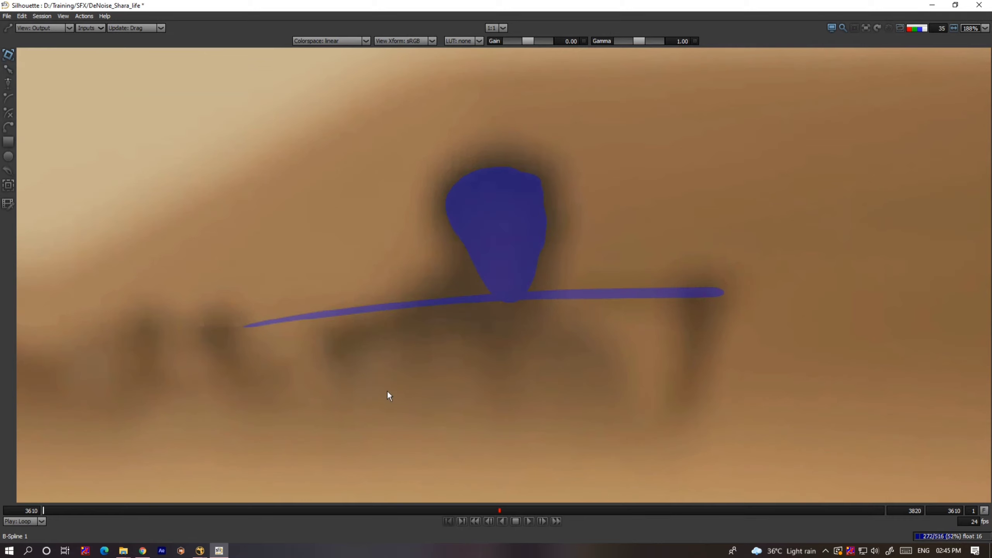
pyautogui.press('1')
pyautogui.scroll(-3, 449, 398)
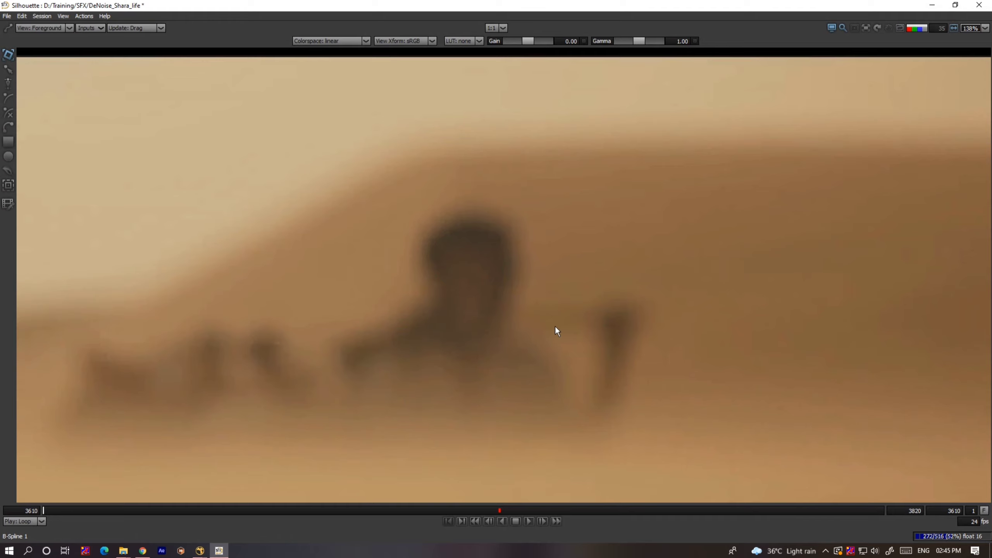
pyautogui.scroll(3, 548, 327)
pyautogui.scroll(1, 386, 359)
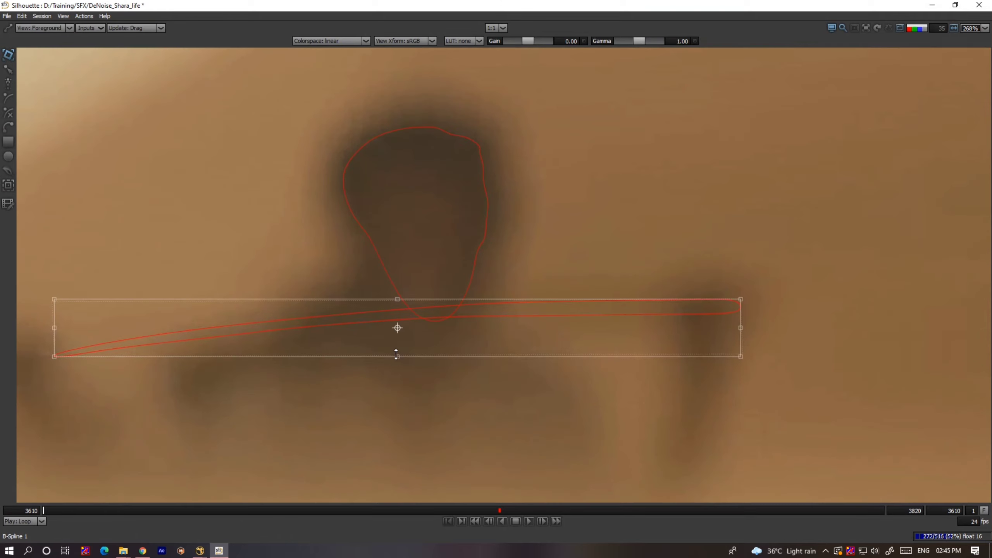
pyautogui.moveTo(399, 355); pyautogui.dragTo(399, 351)
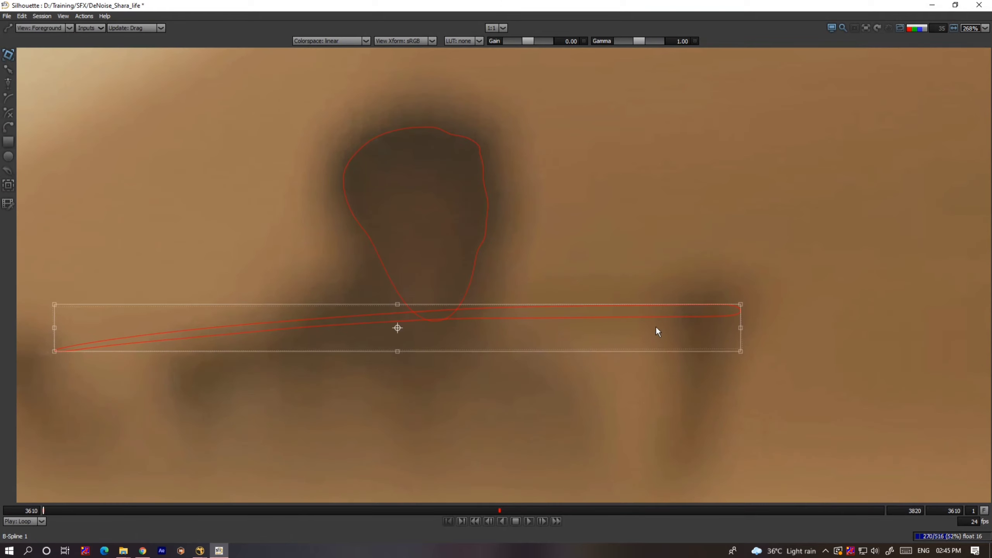
pyautogui.moveTo(743, 326); pyautogui.dragTo(742, 315)
pyautogui.moveTo(371, 361); pyautogui.dragTo(628, 342)
pyautogui.moveTo(315, 304); pyautogui.dragTo(288, 308)
# At frame 3642, adjust the stick shape's points at the left-side hand and lower those between the chin and the right-side hand
pyautogui.moveTo(58, 515); pyautogui.dragTo(170, 518)
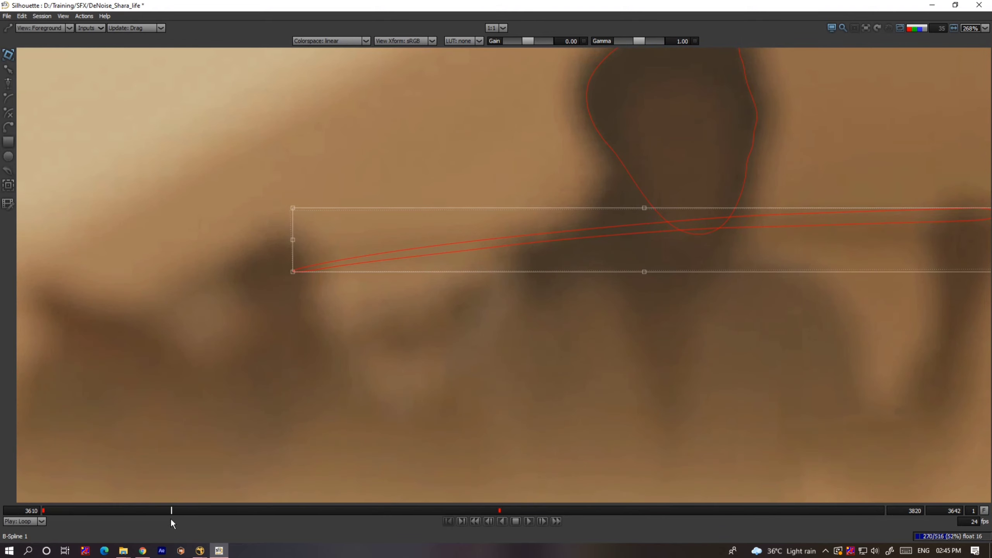
pyautogui.click(9, 72)
pyautogui.press('o')
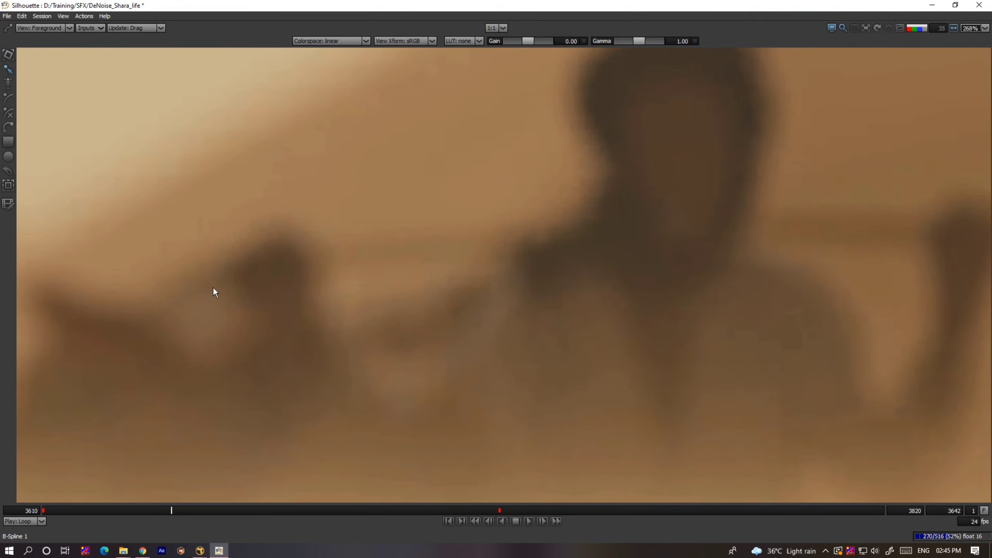
pyautogui.press('o')
pyautogui.moveTo(254, 239); pyautogui.dragTo(288, 287)
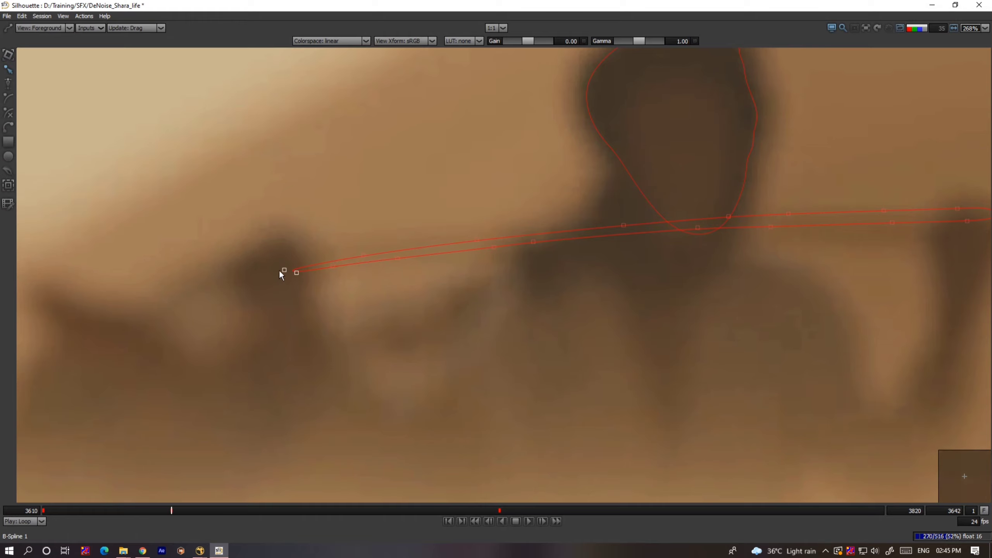
pyautogui.moveTo(266, 251); pyautogui.dragTo(324, 295)
pyautogui.moveTo(483, 220); pyautogui.dragTo(751, 321)
pyautogui.moveTo(599, 301); pyautogui.dragTo(121, 360)
pyautogui.moveTo(676, 202); pyautogui.dragTo(231, 387)
pyautogui.press('Down')
pyautogui.press('Down')
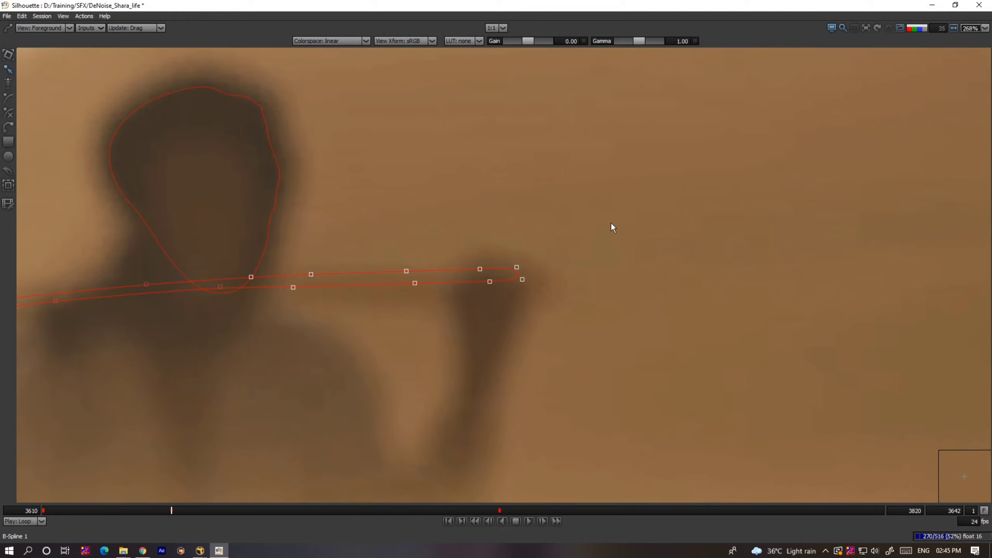
# Nudge the stick shape's points around the right-side hand down onto the blurred stick at frame 3642
pyautogui.moveTo(610, 222); pyautogui.dragTo(484, 305)
pyautogui.press('Down')
pyautogui.press('Down')
pyautogui.press('Down')
pyautogui.press('Down')
pyautogui.press('Down')
pyautogui.press('Down')
pyautogui.press('Down')
pyautogui.press('Down')
pyautogui.press('Down')
pyautogui.press('Down')
pyautogui.moveTo(580, 242); pyautogui.dragTo(475, 308)
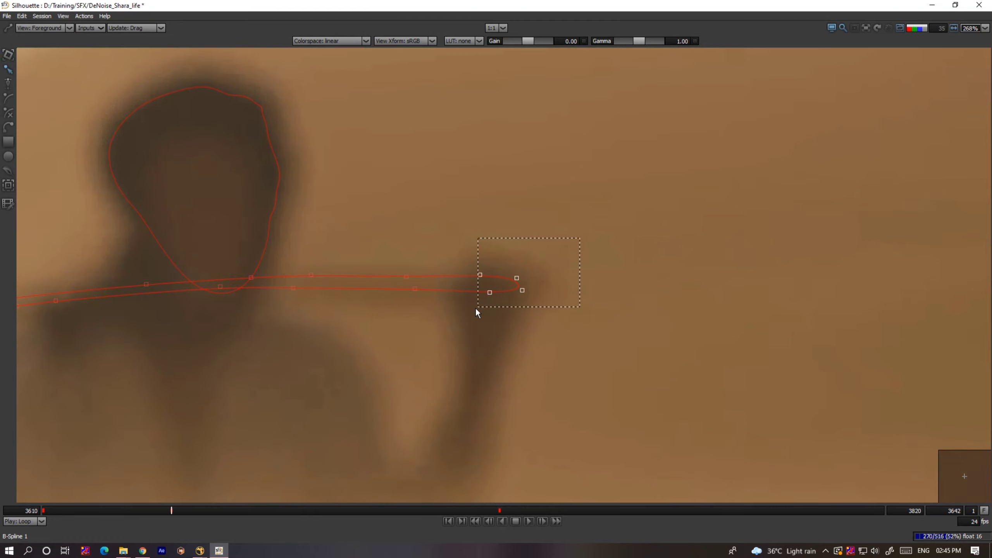
pyautogui.press('Down')
pyautogui.press('Down')
pyautogui.press('Down')
pyautogui.press('Down')
pyautogui.press('Down')
# Refine the stick's upper and lower edge points between the chin and the right-side hand at frame 3642
pyautogui.scroll(1, 486, 260)
pyautogui.moveTo(486, 260); pyautogui.dragTo(383, 298)
pyautogui.press('Down')
pyautogui.press('Down')
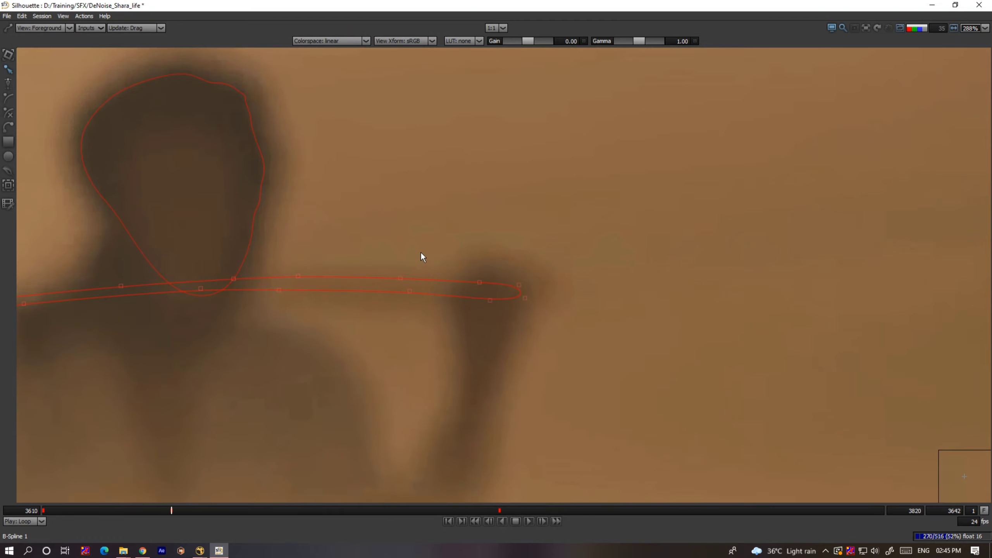
pyautogui.moveTo(420, 251); pyautogui.dragTo(387, 283)
pyautogui.press('Down')
pyautogui.moveTo(451, 253); pyautogui.dragTo(269, 346)
pyautogui.moveTo(396, 281); pyautogui.dragTo(396, 285)
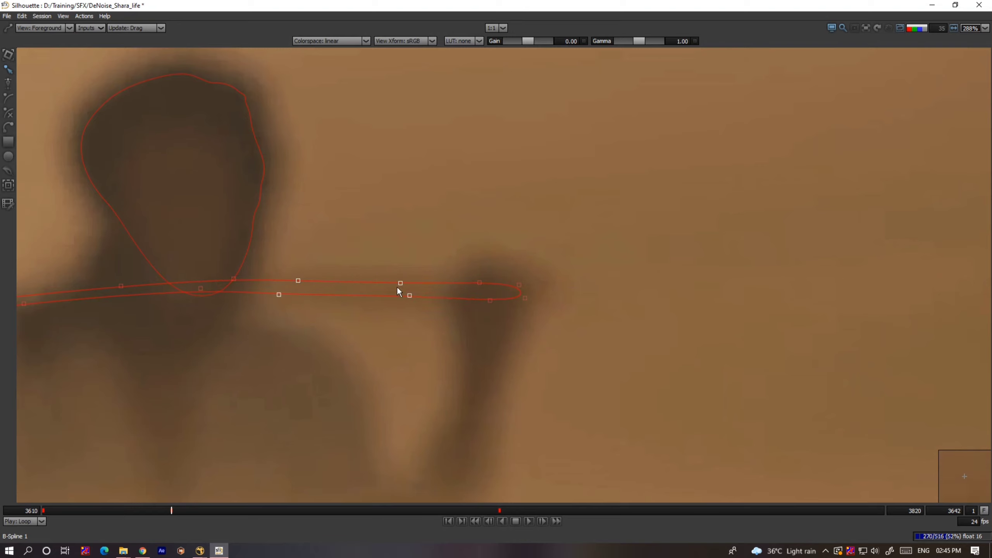
pyautogui.moveTo(238, 337); pyautogui.dragTo(200, 343)
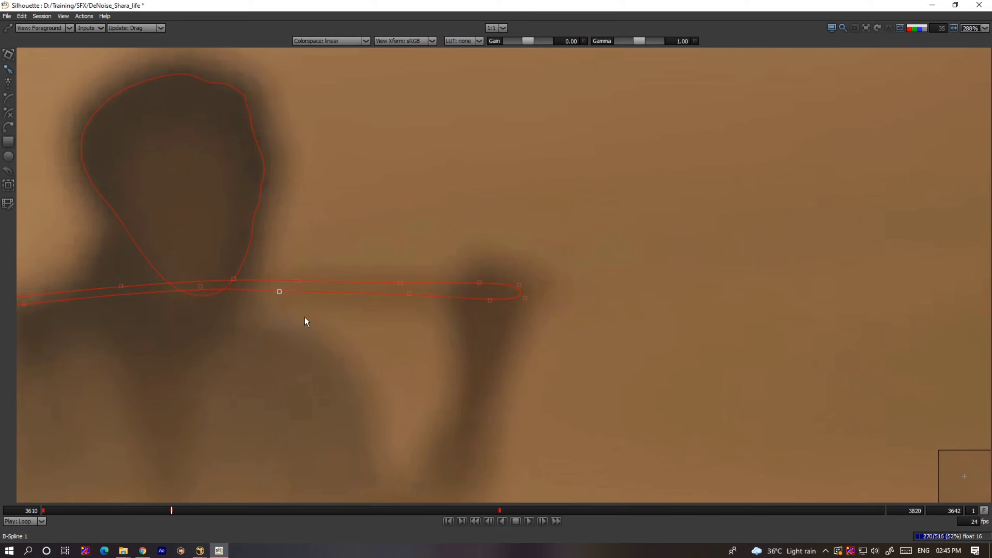
pyautogui.moveTo(535, 270); pyautogui.dragTo(454, 291)
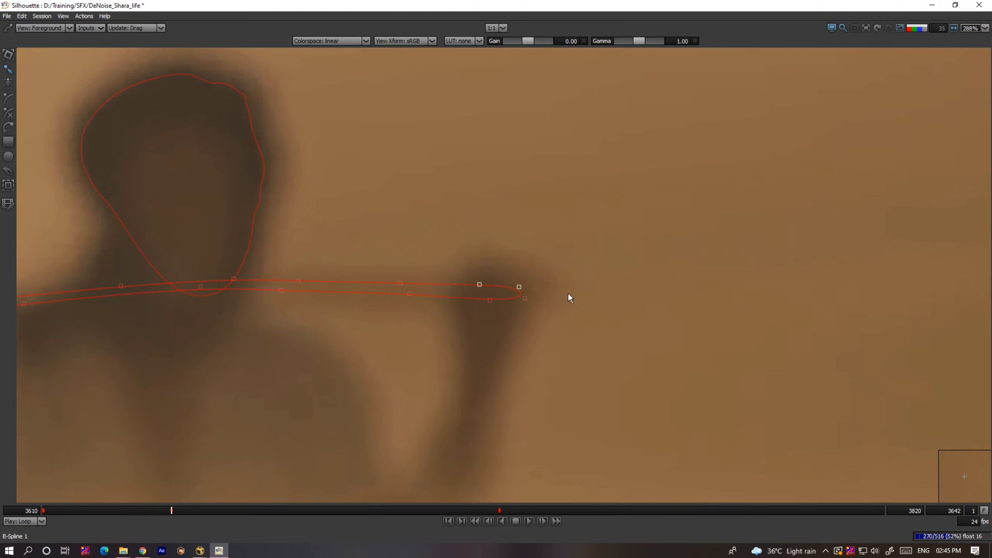
# Adjust the group of points at the stick's left end to fit the hand at frame 3642
pyautogui.moveTo(394, 335); pyautogui.dragTo(865, 310)
pyautogui.scroll(-1, 864, 310)
pyautogui.moveTo(268, 231); pyautogui.dragTo(641, 442)
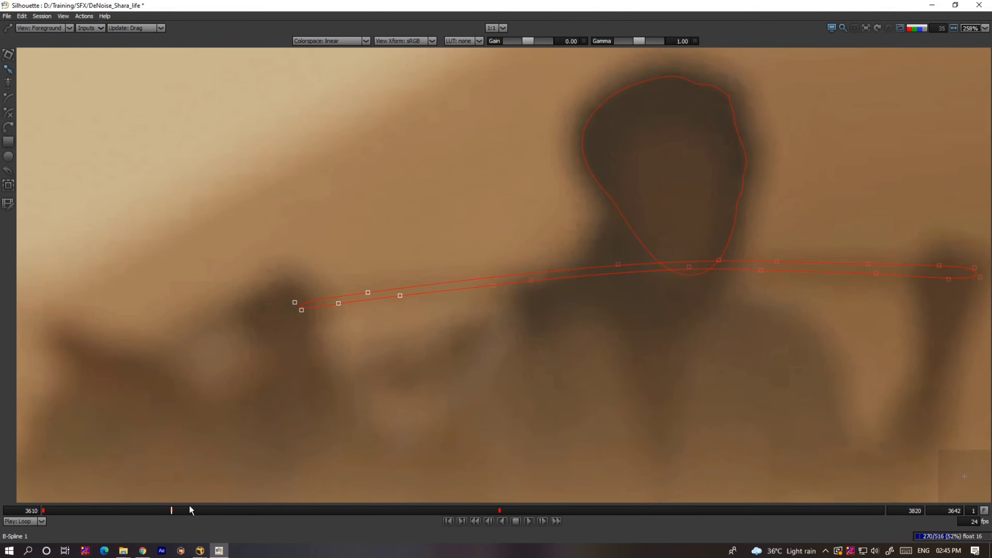
# At frame 3684, nudge the points at both ends of the stick shape to follow the stick between the hands
pyautogui.moveTo(282, 510); pyautogui.dragTo(340, 509)
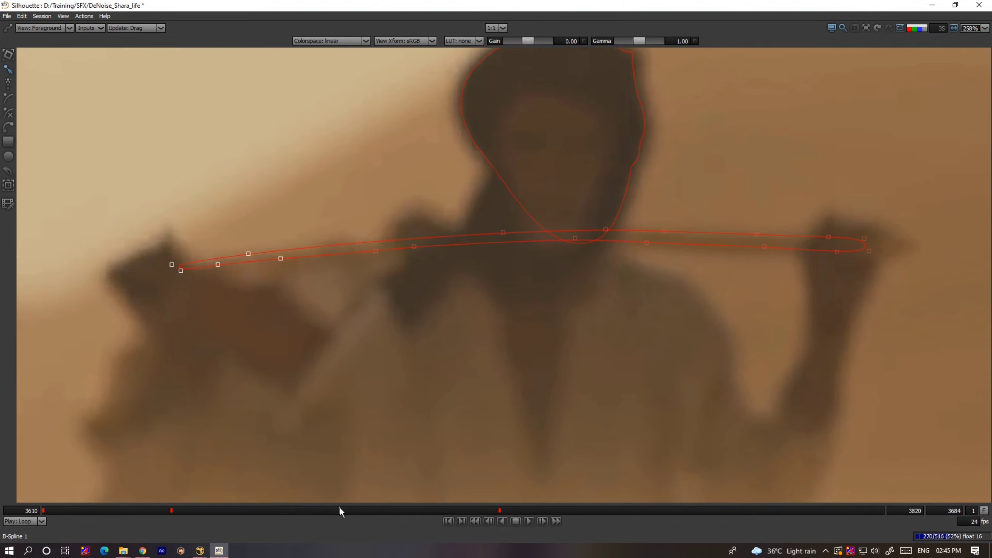
pyautogui.moveTo(152, 223); pyautogui.dragTo(266, 282)
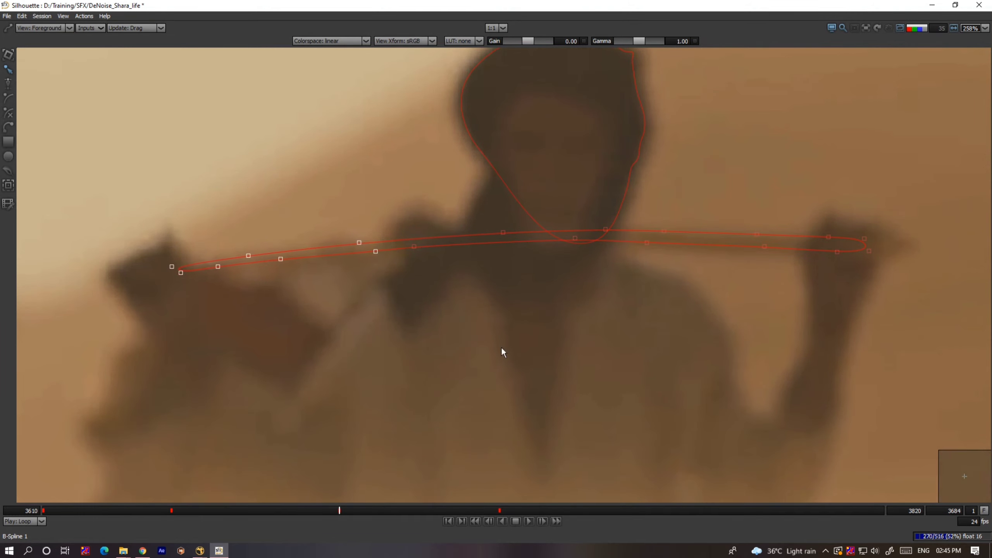
pyautogui.moveTo(890, 191); pyautogui.dragTo(625, 371)
pyautogui.scroll(3, 768, 281)
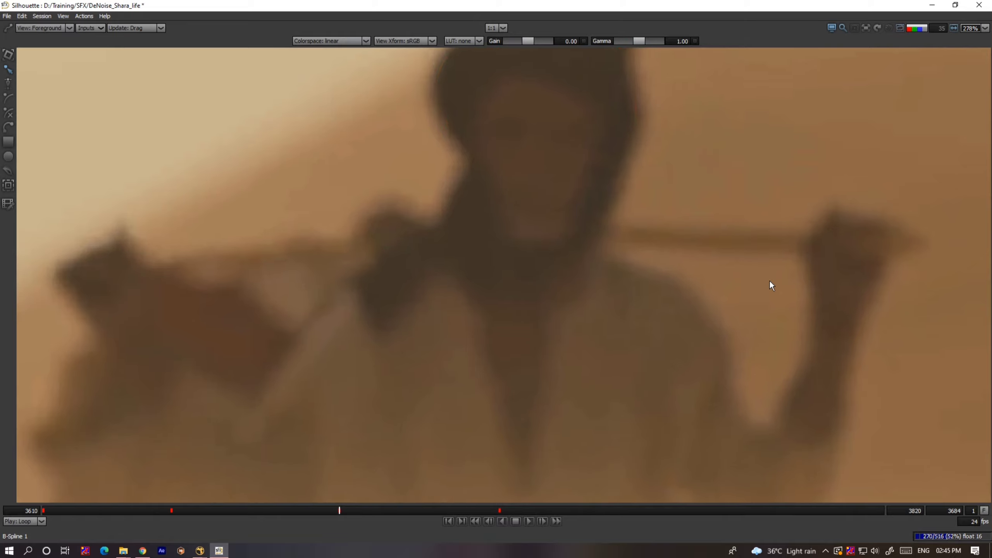
pyautogui.moveTo(677, 313); pyautogui.dragTo(334, 369)
pyautogui.scroll(4, 334, 369)
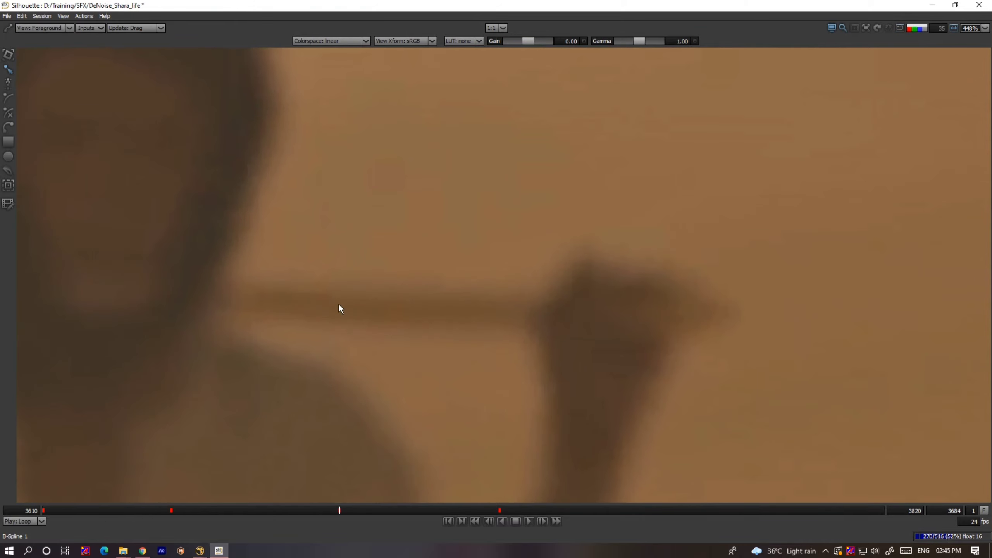
pyautogui.scroll(1, 339, 308)
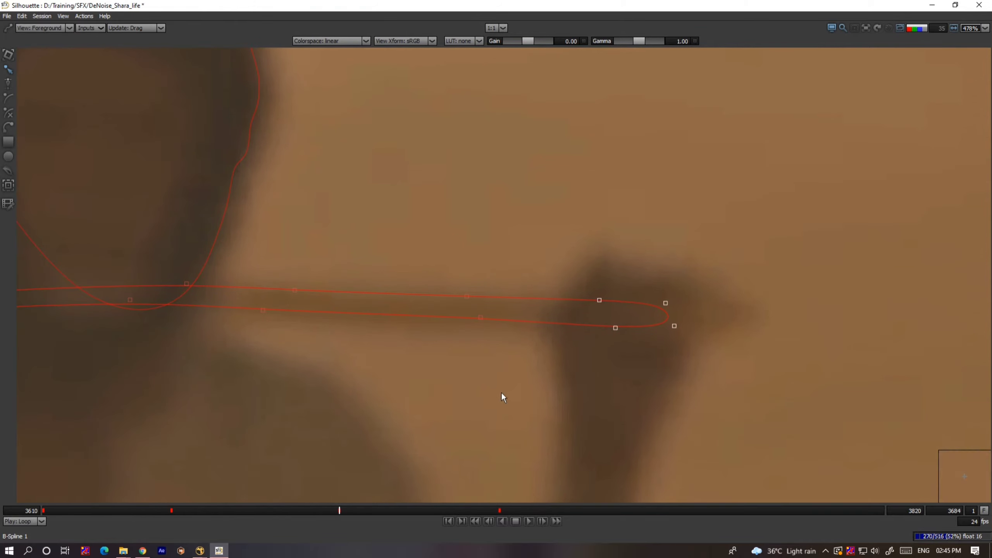
pyautogui.moveTo(313, 363); pyautogui.dragTo(820, 328)
pyautogui.moveTo(235, 340); pyautogui.dragTo(734, 335)
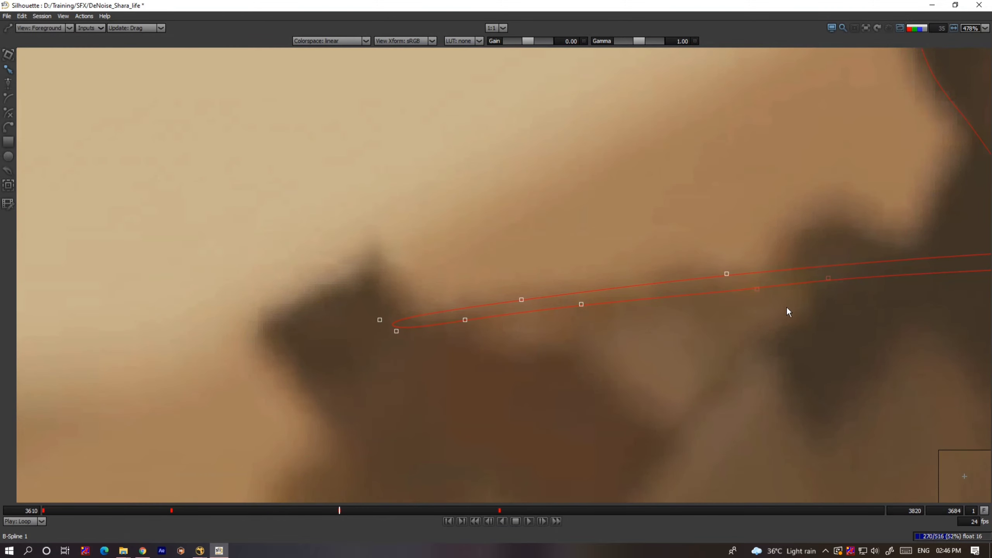
# At frame 3697, transform the stick shape by lowering its left end and raising and extending its right end onto the stick
pyautogui.moveTo(371, 510); pyautogui.dragTo(392, 513)
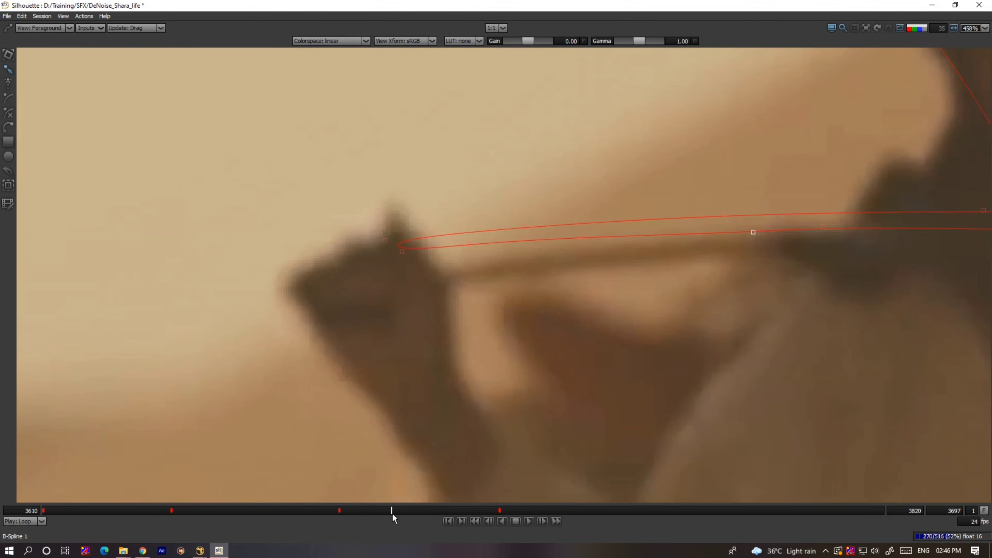
pyautogui.moveTo(412, 418); pyautogui.dragTo(263, 392)
pyautogui.scroll(-3, 153, 355)
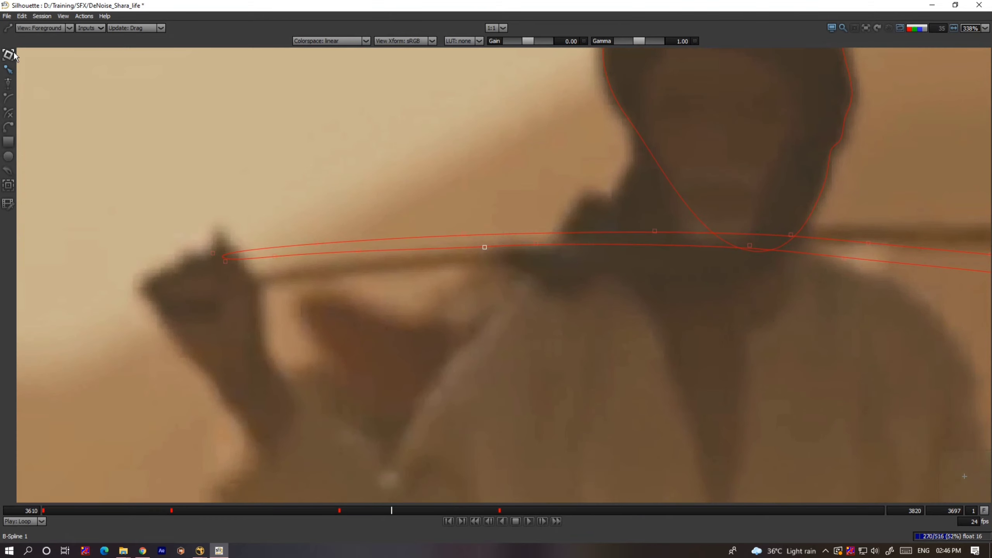
pyautogui.click(11, 54)
pyautogui.moveTo(224, 297); pyautogui.dragTo(297, 331)
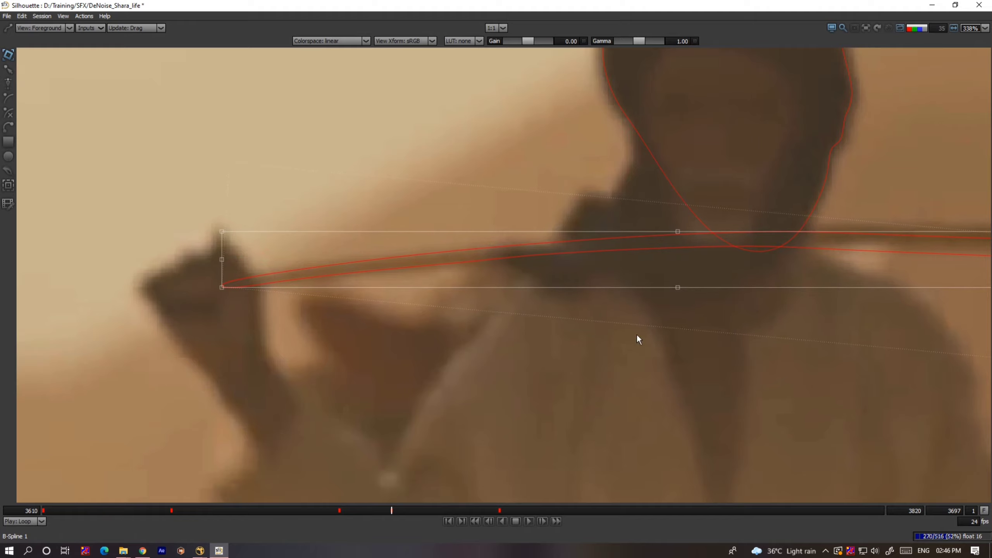
pyautogui.moveTo(671, 332); pyautogui.dragTo(282, 369)
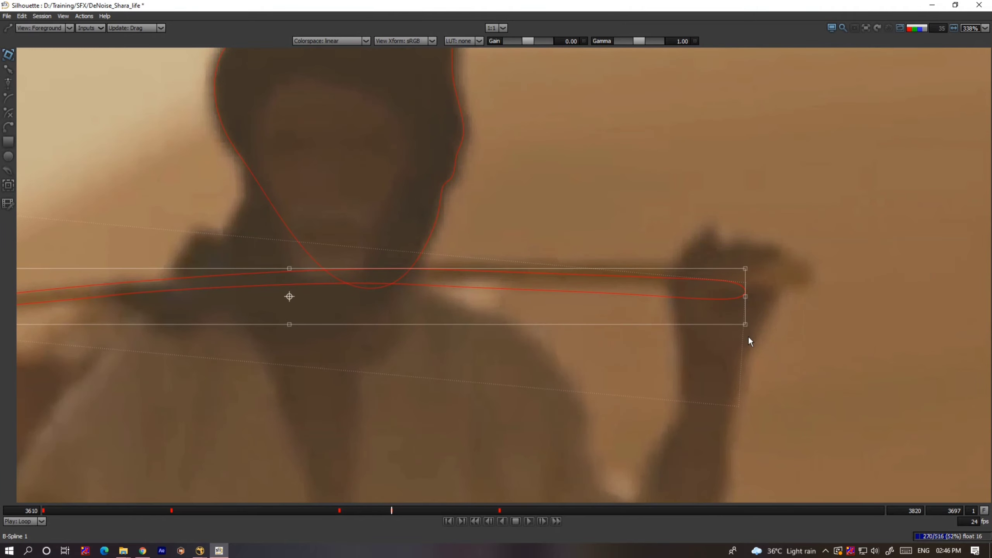
pyautogui.moveTo(745, 325); pyautogui.dragTo(758, 287)
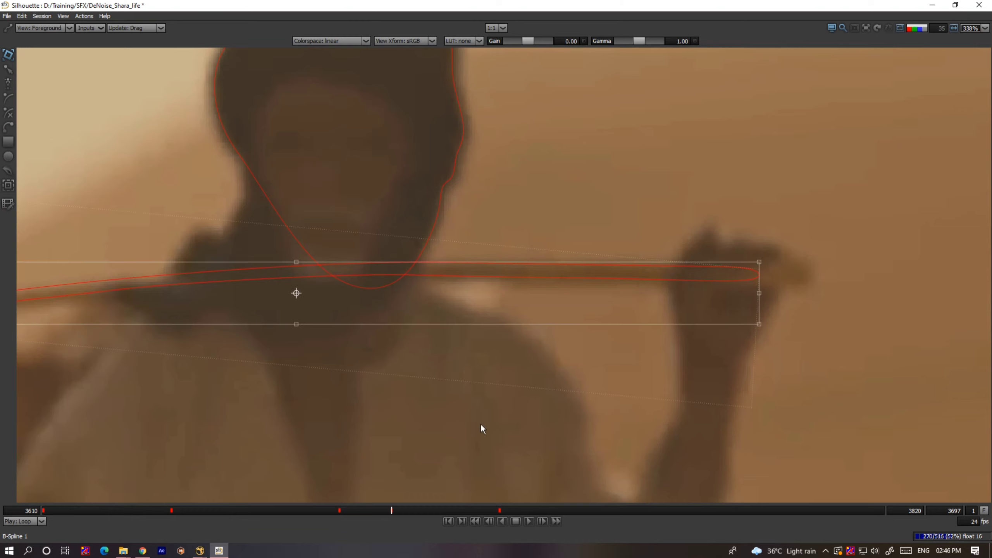
# Fine-tune the stick's control points at frame 3697 beneath the chin, at both hands and along the section over the left-side shoulder
pyautogui.click(8, 72)
pyautogui.moveTo(177, 225); pyautogui.dragTo(399, 315)
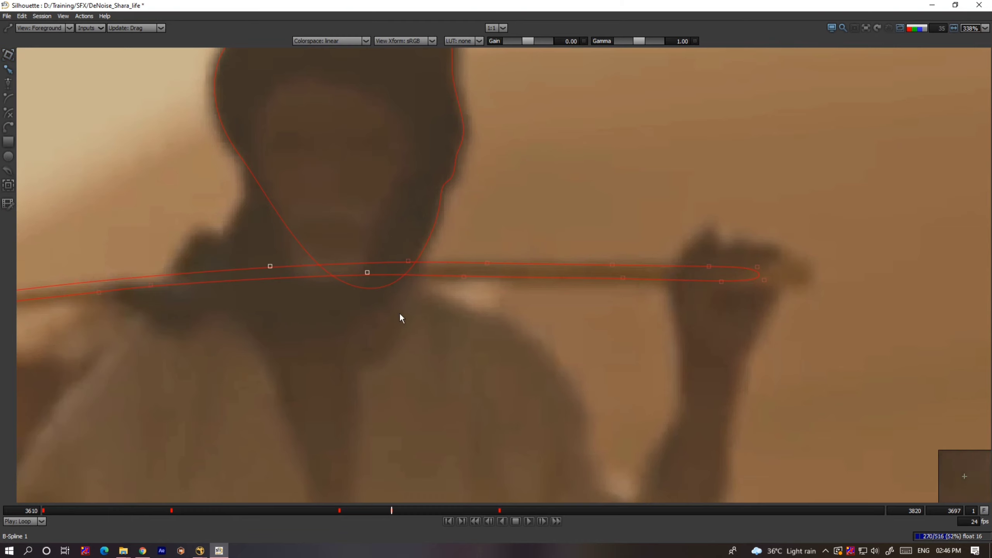
pyautogui.moveTo(220, 201); pyautogui.dragTo(444, 318)
pyautogui.moveTo(853, 204); pyautogui.dragTo(683, 381)
pyautogui.moveTo(384, 312); pyautogui.dragTo(834, 289)
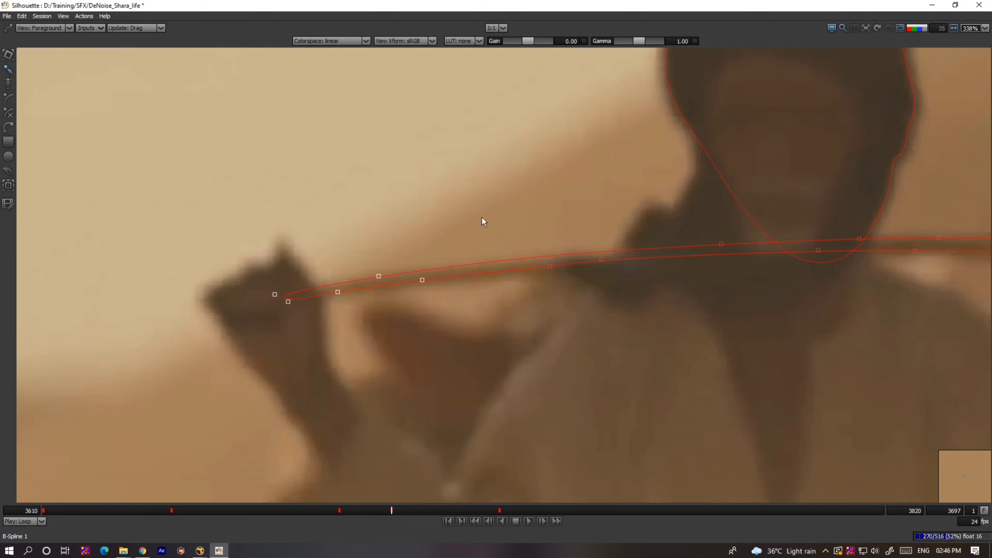
pyautogui.moveTo(482, 219); pyautogui.dragTo(644, 350)
pyautogui.scroll(-2, 569, 437)
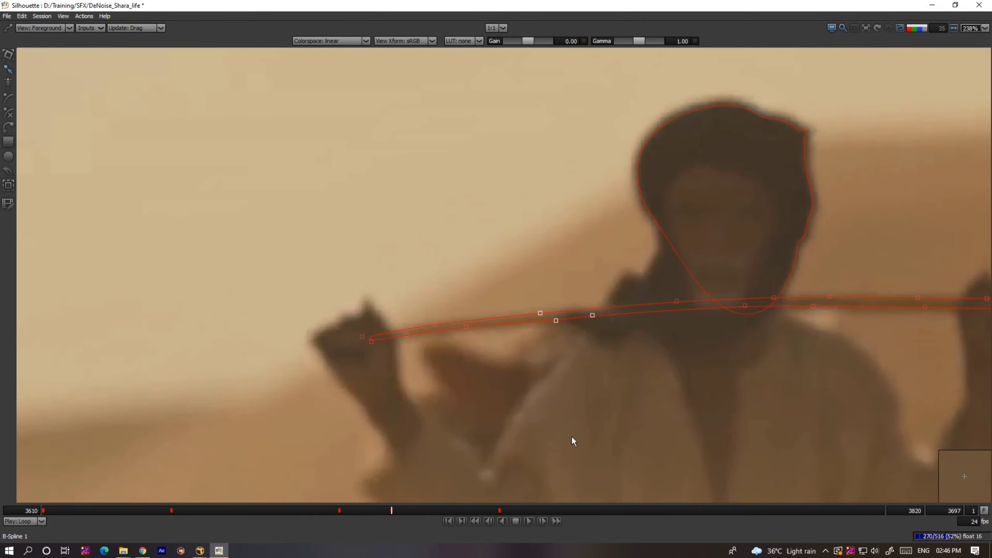
pyautogui.scroll(-2, 507, 381)
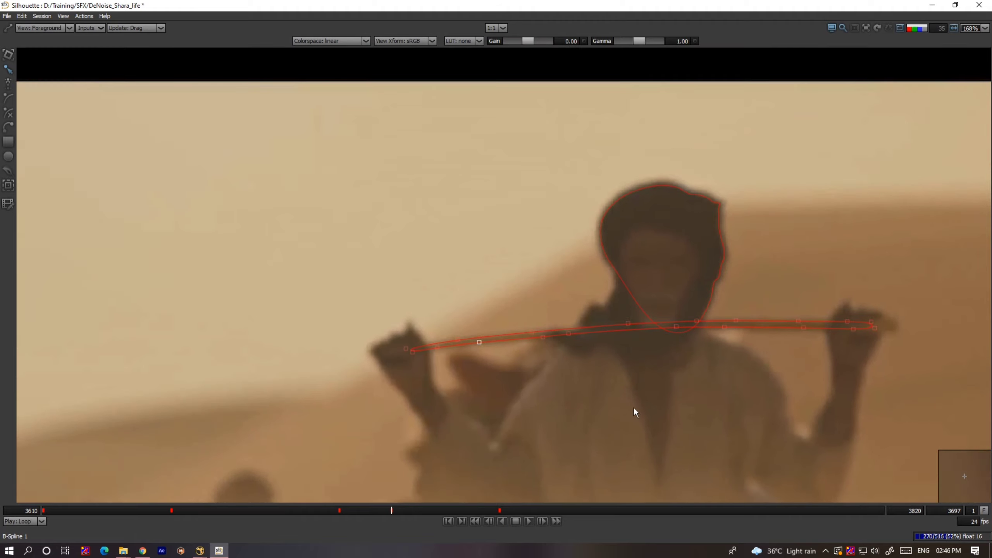
# At frame 3610, select the head shape and stretch its upper corners slightly outward to fit the blurred turban
pyautogui.press('a')
pyautogui.moveTo(385, 514); pyautogui.dragTo(43, 503)
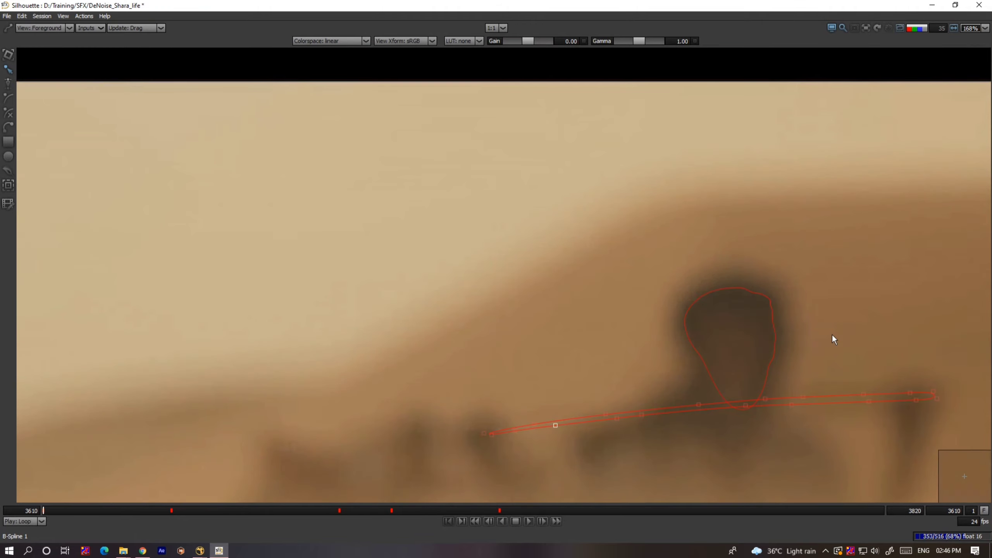
pyautogui.scroll(-3, 532, 311)
pyautogui.press('1')
pyautogui.scroll(5, 532, 312)
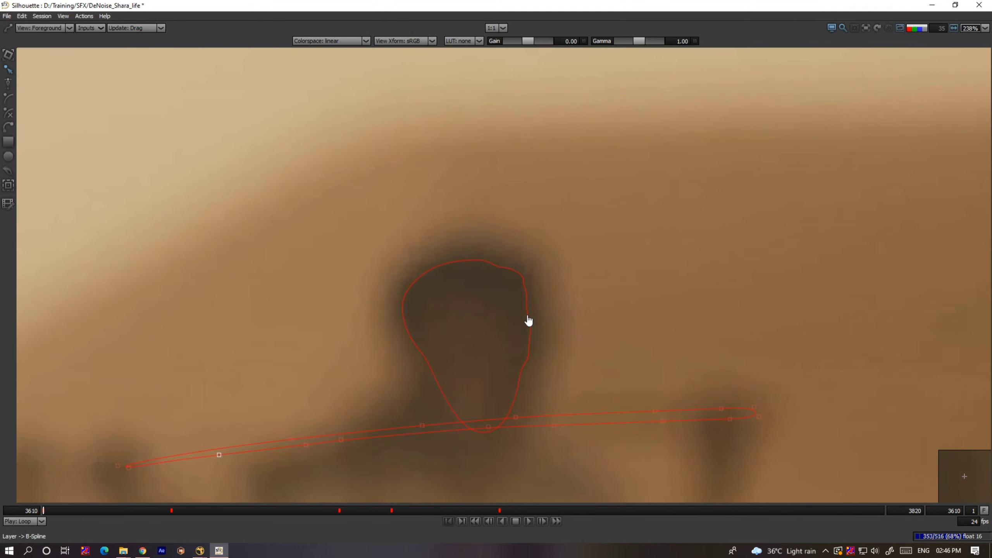
pyautogui.press('t')
pyautogui.scroll(1, 583, 315)
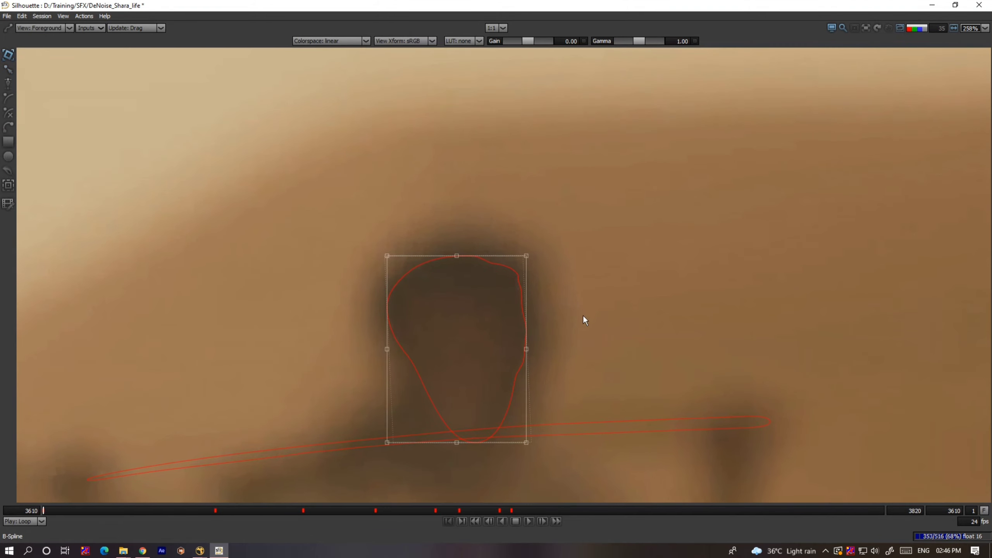
pyautogui.moveTo(526, 256); pyautogui.dragTo(535, 248)
pyautogui.moveTo(388, 248); pyautogui.dragTo(386, 249)
pyautogui.press('o')
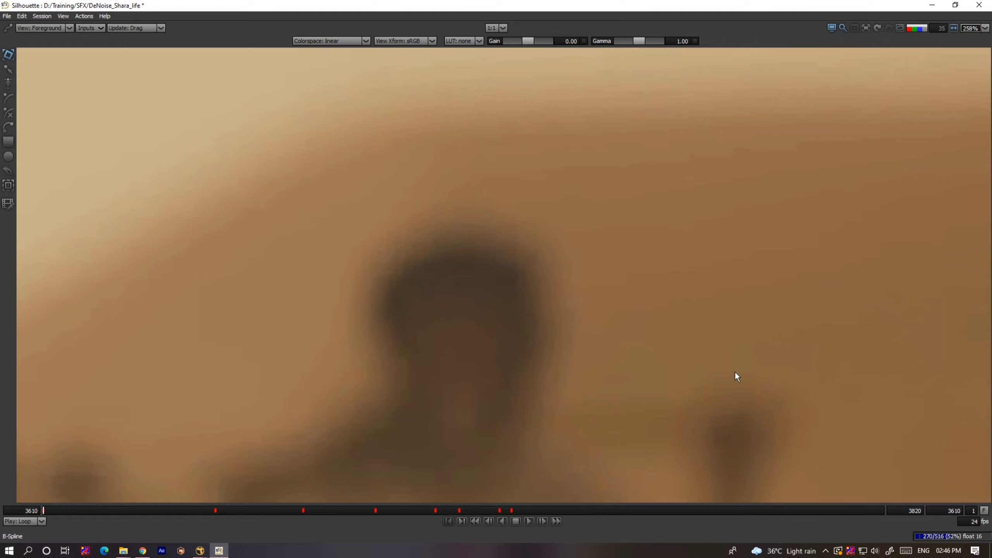
pyautogui.hotkey('ctrl', 'z')
# Examine the head shape's edges against the blurred turban at frame 3610, with and without the shape overlay
pyautogui.scroll(2, 541, 281)
pyautogui.scroll(3, 514, 282)
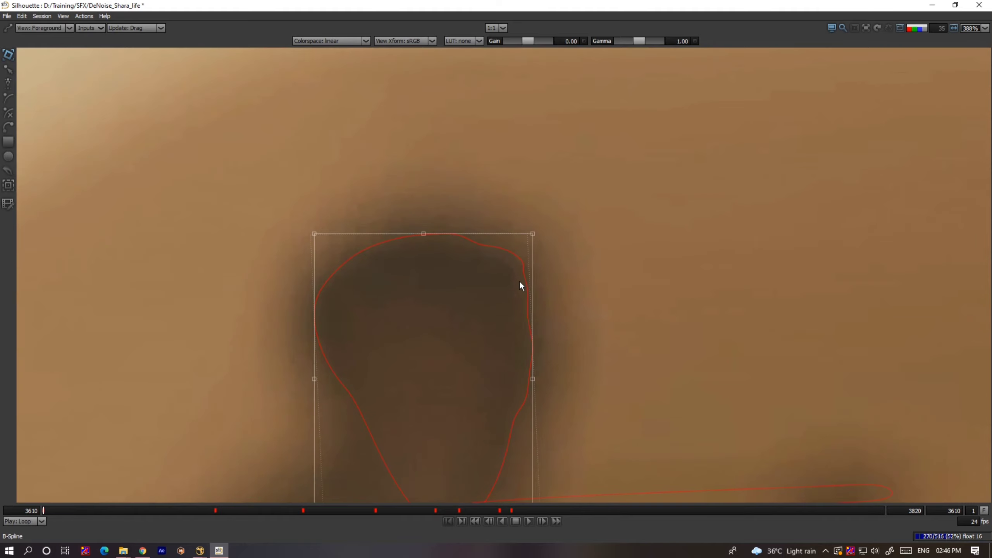
pyautogui.press('space')
pyautogui.moveTo(528, 371); pyautogui.dragTo(533, 224)
pyautogui.scroll(-2, 520, 333)
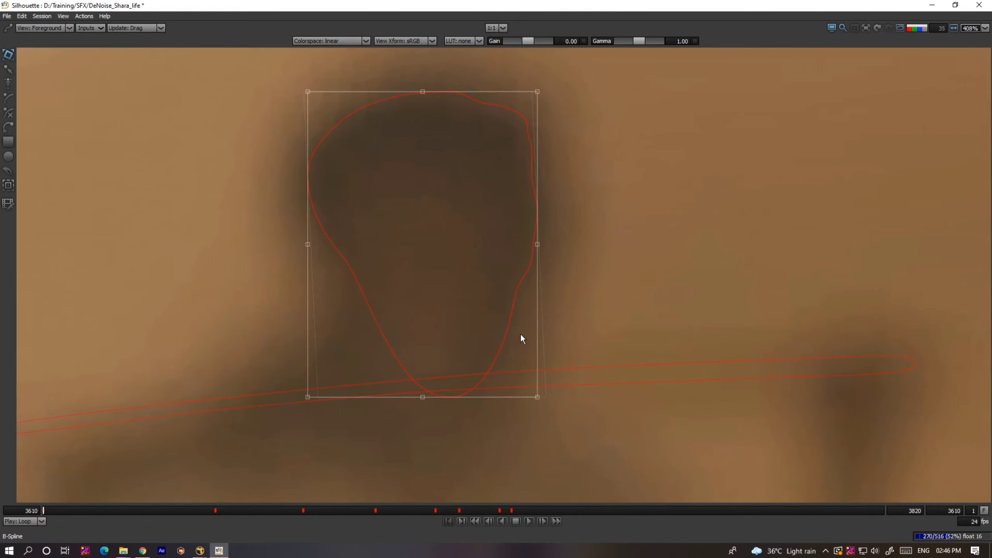
pyautogui.press('space')
pyautogui.scroll(4, 530, 121)
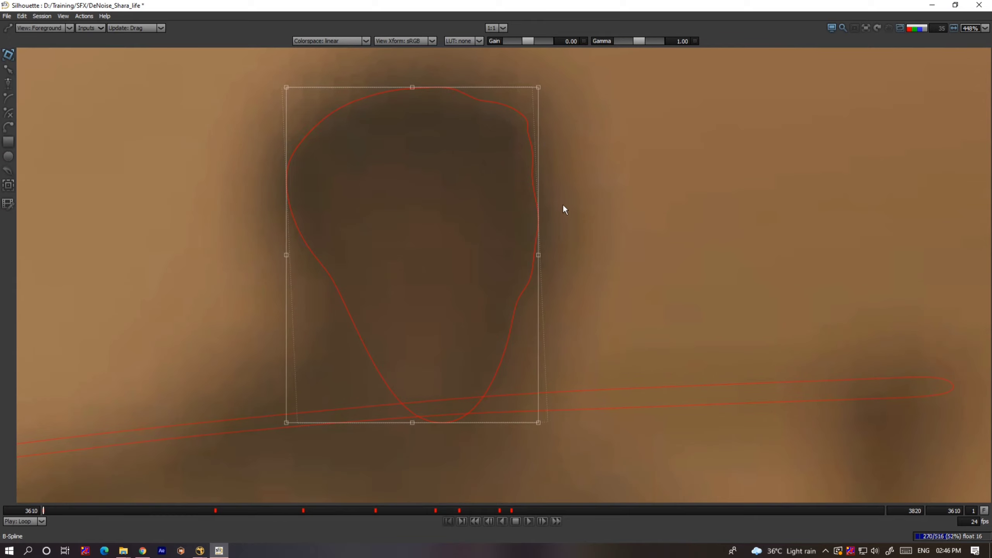
pyautogui.press('space')
pyautogui.scroll(-15, 586, 312)
pyautogui.scroll(-2, 590, 353)
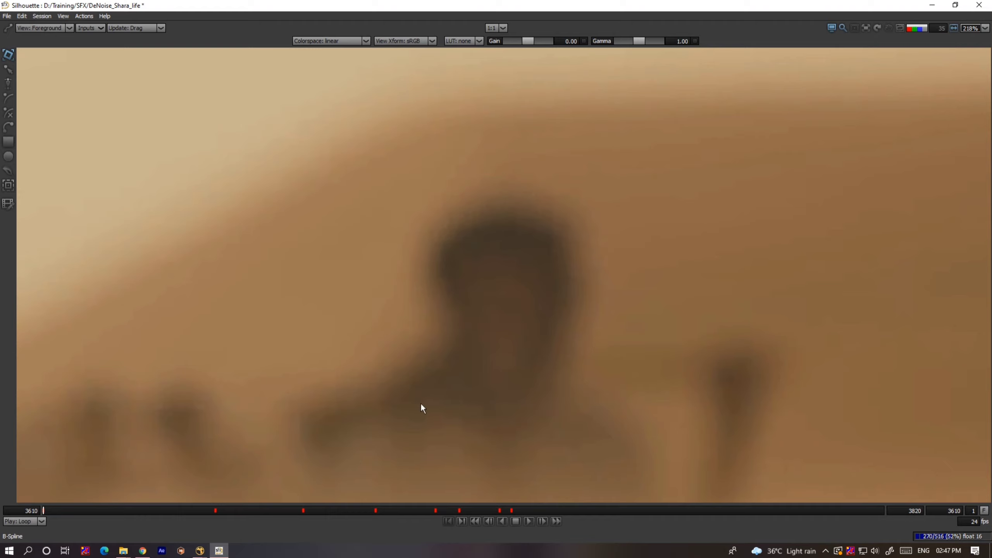
# View the output with the coloured matte overlay and scrub between frames 3610 and 3713 to check the head and stick shapes
pyautogui.press('3')
pyautogui.moveTo(48, 513); pyautogui.dragTo(385, 547)
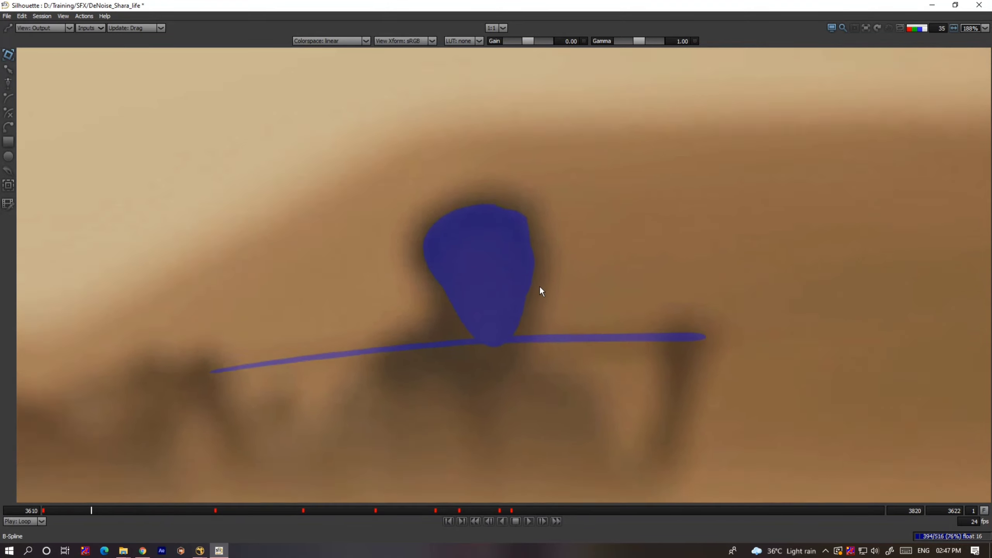
pyautogui.scroll(-5, 540, 289)
pyautogui.scroll(5, 544, 304)
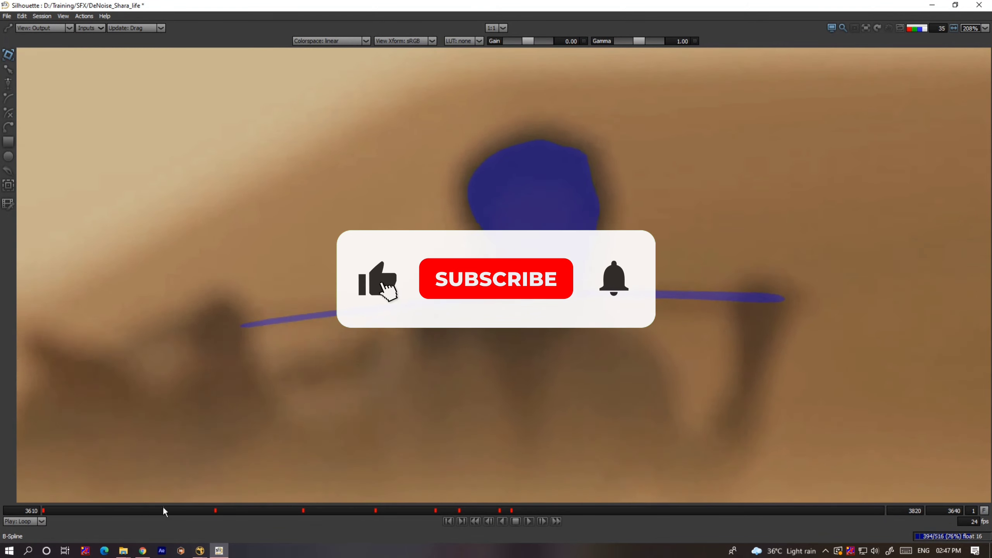
pyautogui.moveTo(220, 507); pyautogui.dragTo(270, 507)
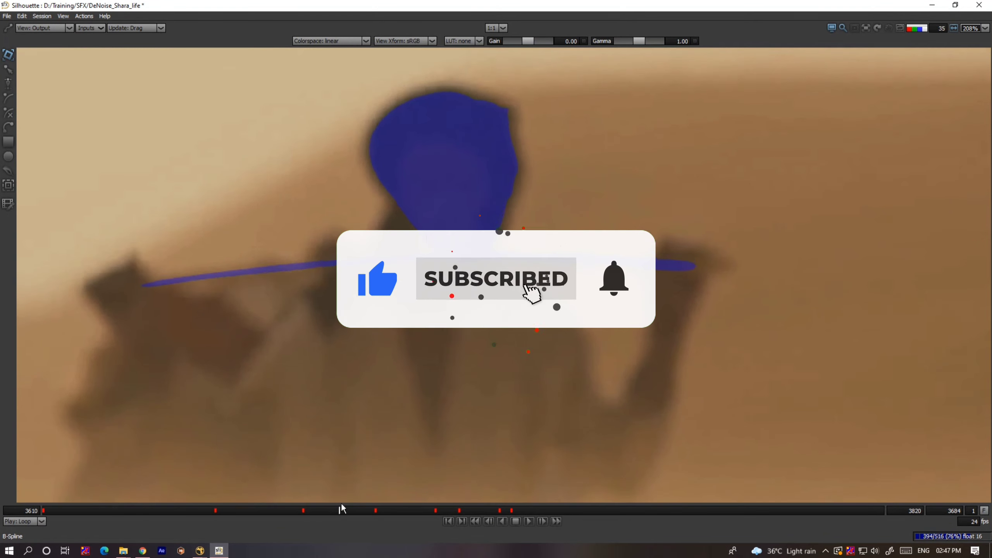
pyautogui.moveTo(421, 497)
pyautogui.mouseDown()
pyautogui.moveTo(476, 493)
pyautogui.moveTo(417, 502)
pyautogui.mouseUp()
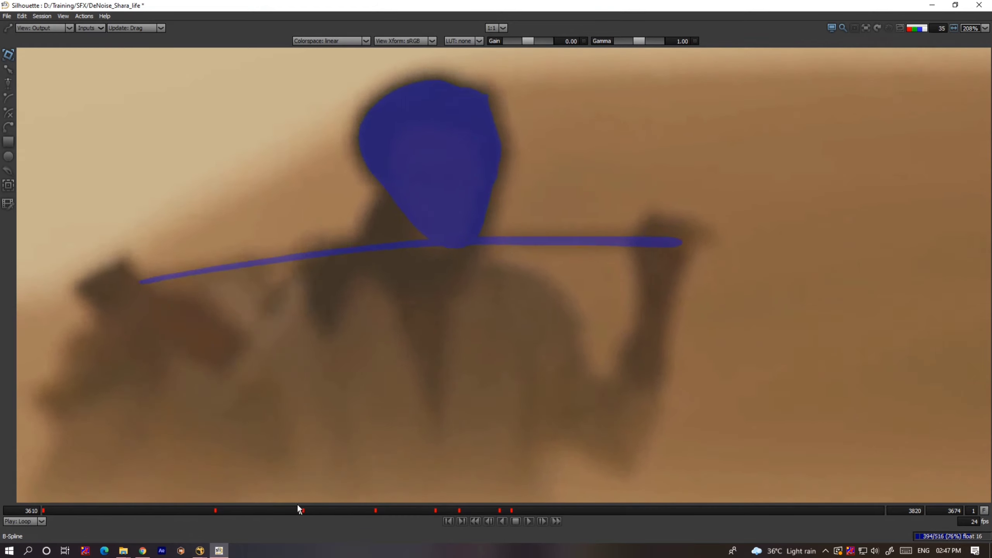
pyautogui.moveTo(298, 507); pyautogui.dragTo(18, 508)
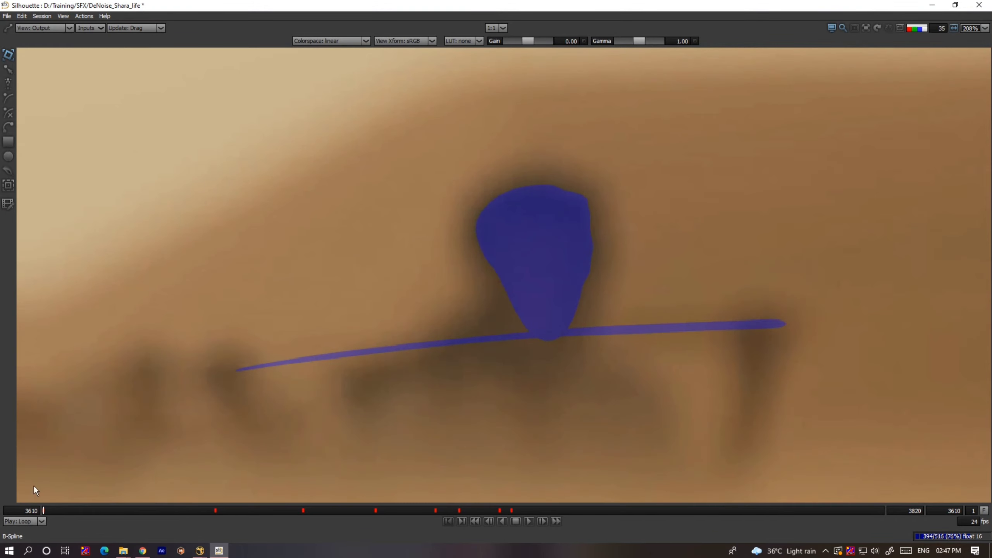
pyautogui.scroll(-3, 343, 412)
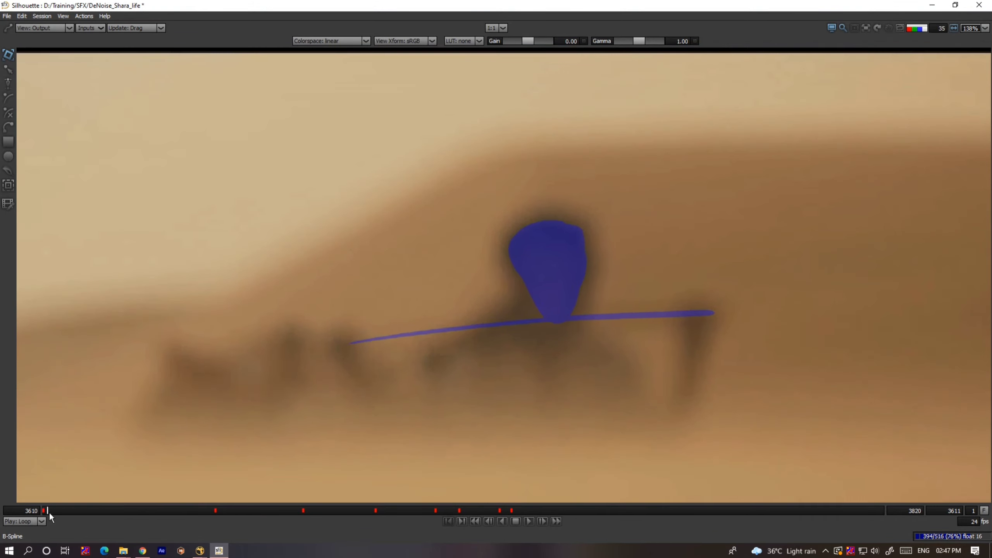
pyautogui.moveTo(339, 518); pyautogui.dragTo(461, 529)
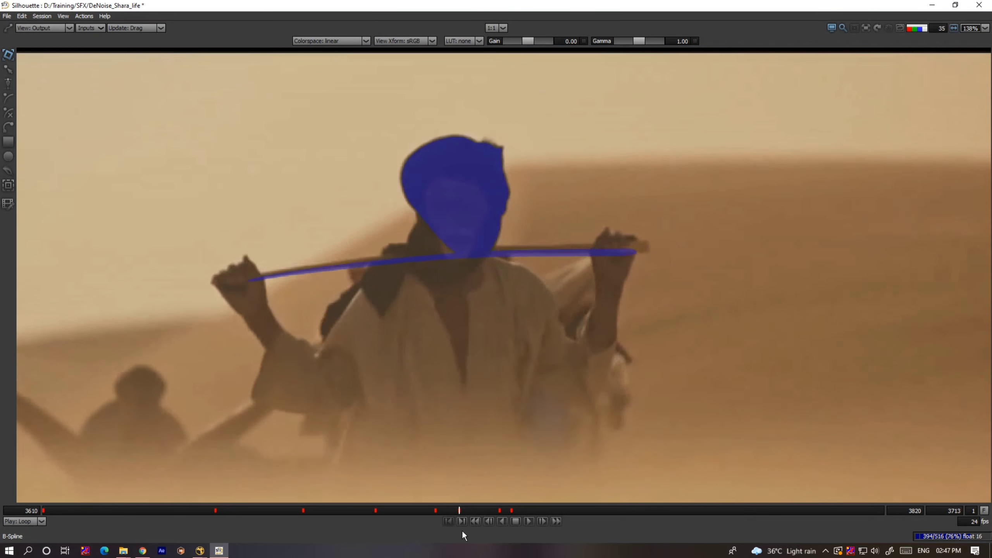